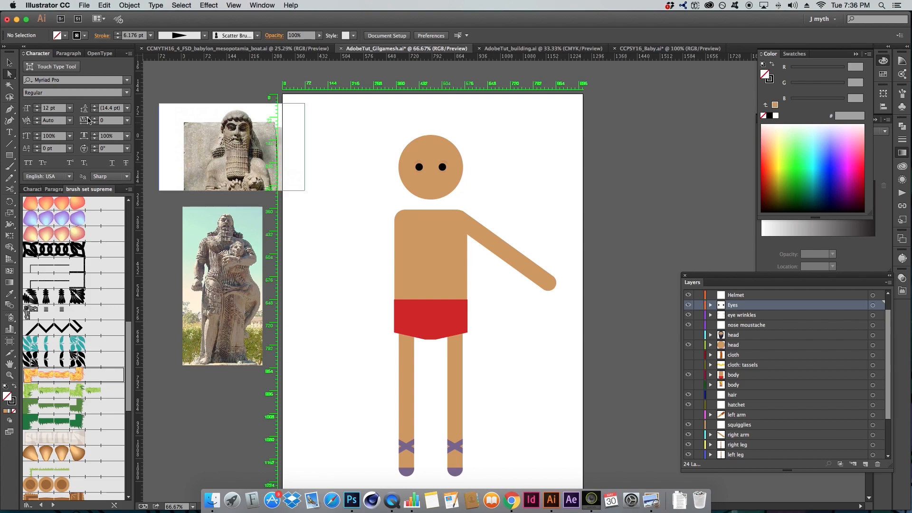
# Draw a looping open path of smooth curves across and around the head with the Pen tool.
pyautogui.click(15, 110)
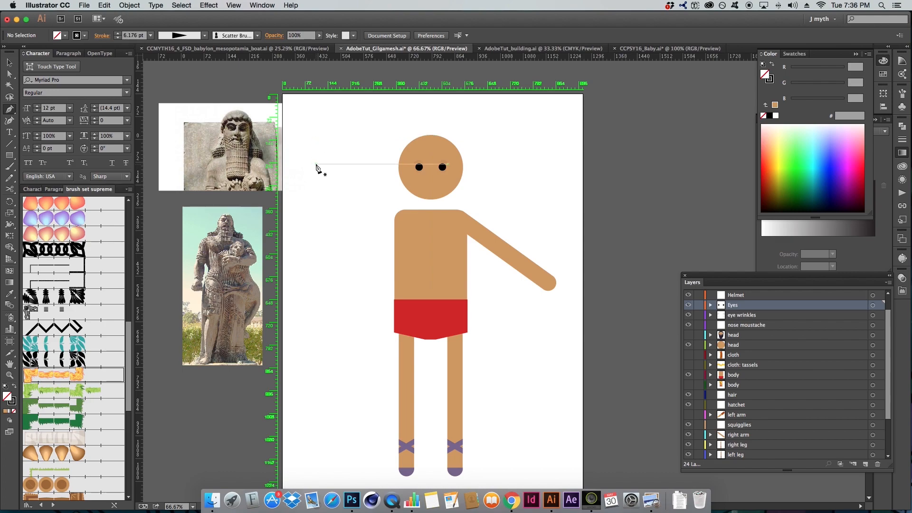
pyautogui.moveTo(312, 162); pyautogui.dragTo(351, 161)
pyautogui.moveTo(388, 119); pyautogui.dragTo(429, 119)
pyautogui.moveTo(481, 146); pyautogui.dragTo(625, 152)
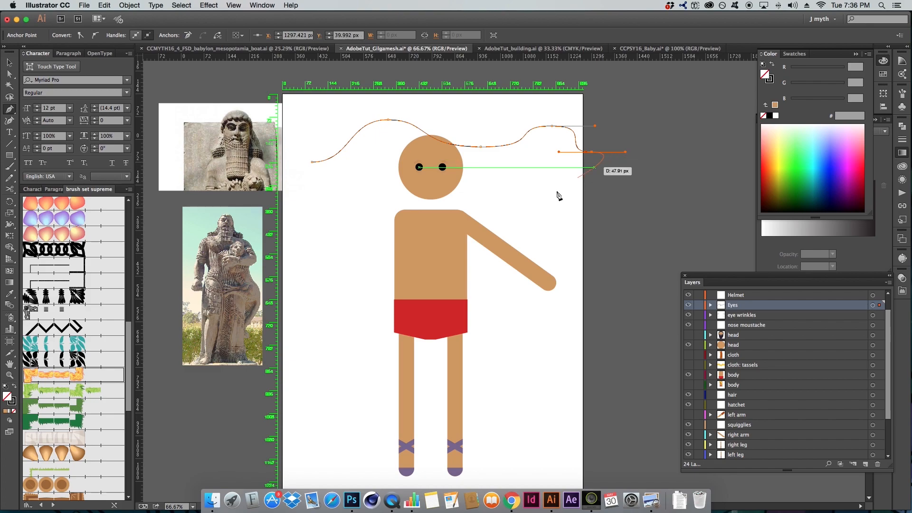
pyautogui.moveTo(548, 196); pyautogui.dragTo(511, 159)
pyautogui.moveTo(473, 187); pyautogui.dragTo(473, 202)
pyautogui.moveTo(366, 195); pyautogui.dragTo(336, 164)
pyautogui.moveTo(318, 195); pyautogui.dragTo(291, 249)
pyautogui.moveTo(292, 178); pyautogui.dragTo(373, 122)
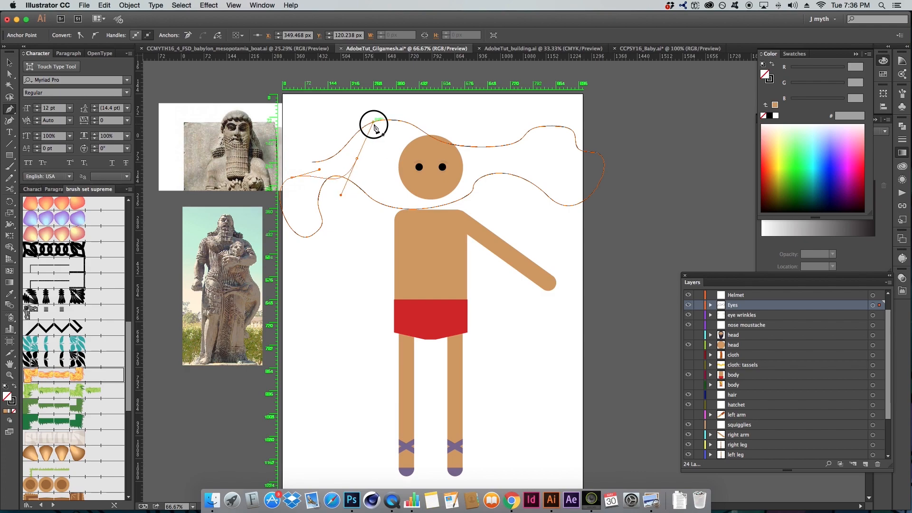
pyautogui.moveTo(467, 109); pyautogui.dragTo(498, 133)
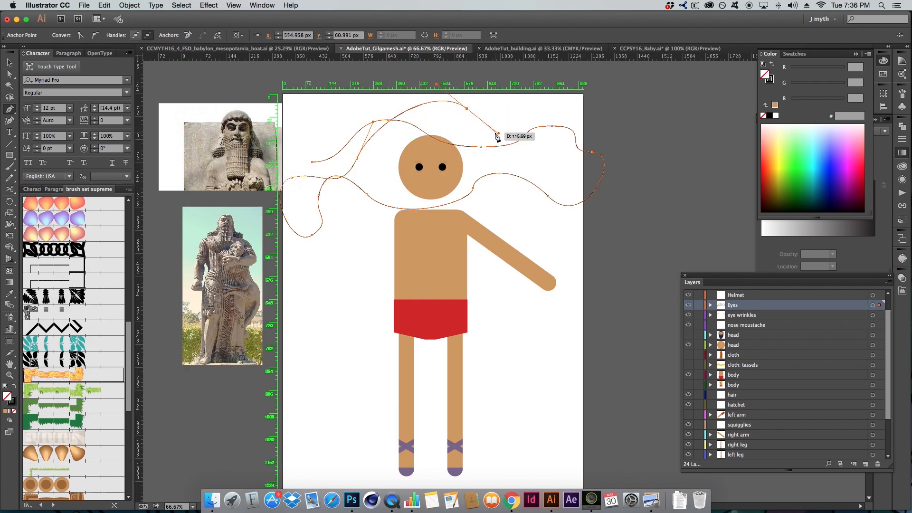
pyautogui.moveTo(552, 152); pyautogui.dragTo(599, 122)
# Delete the looping curved path around the head.
pyautogui.press('a')
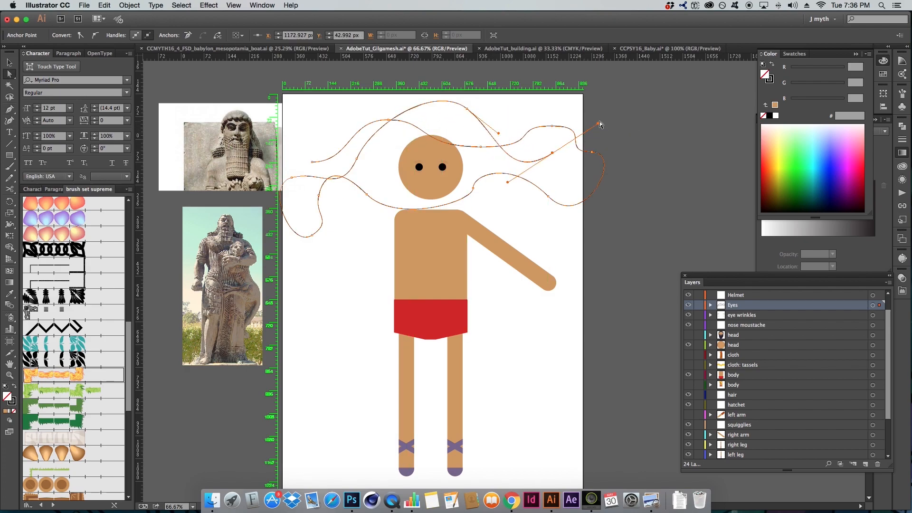
pyautogui.press('Delete')
pyautogui.click(599, 121)
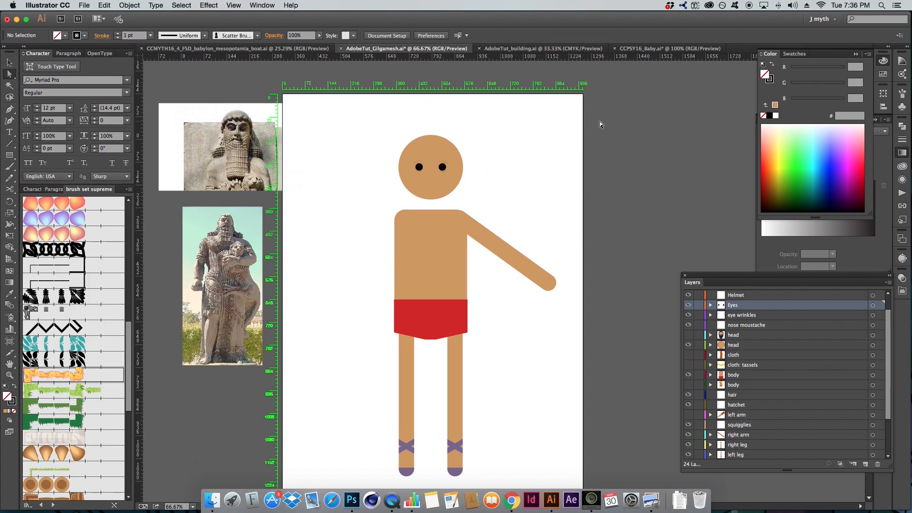
# Draw a closed, straight-sided four-point shape left of the head with the Pen tool and delete it.
pyautogui.scroll(1, 341, 143)
pyautogui.press('p')
pyautogui.click(310, 138)
pyautogui.click(310, 223)
pyautogui.click(365, 223)
pyautogui.click(365, 142)
pyautogui.click(310, 137)
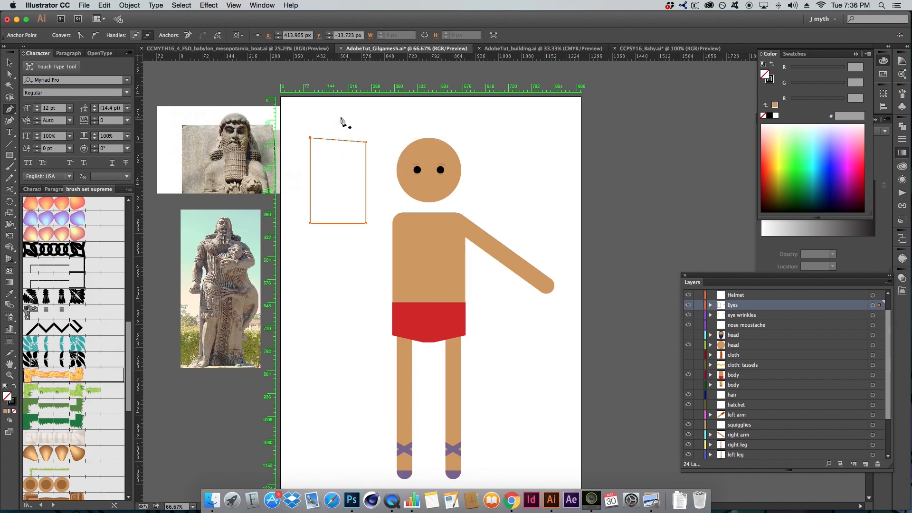
pyautogui.press('v')
pyautogui.press('Delete')
# Draw a long wavy vertical line left of the figure with the Pencil tool and smooth it along its length.
pyautogui.press('n')
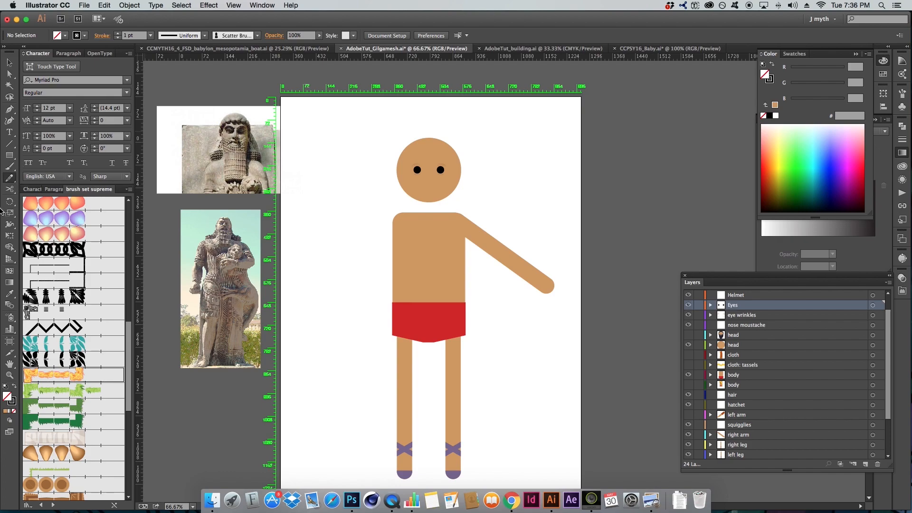
pyautogui.click(10, 180)
pyautogui.moveTo(329, 177)
pyautogui.mouseDown()
pyautogui.moveTo(326, 244)
pyautogui.moveTo(295, 377)
pyautogui.moveTo(326, 419)
pyautogui.mouseUp()
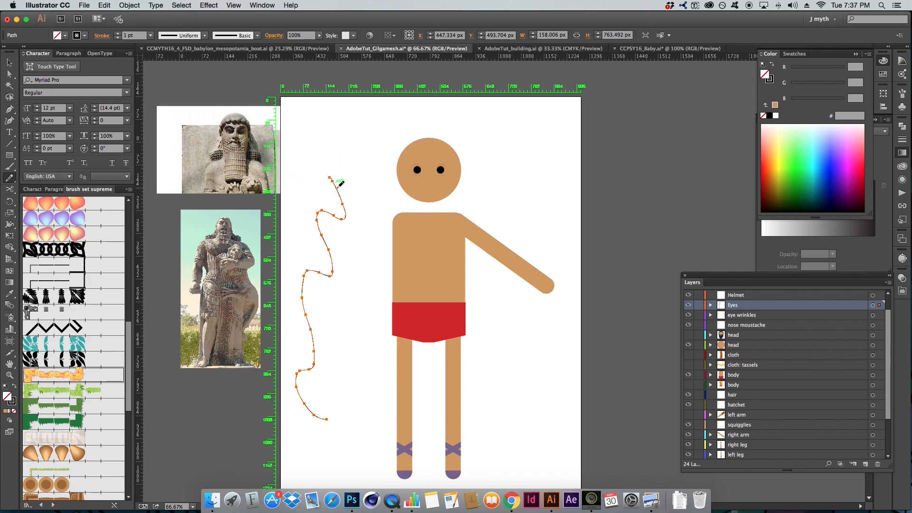
pyautogui.moveTo(332, 179)
pyautogui.mouseDown()
pyautogui.moveTo(342, 197)
pyautogui.moveTo(317, 208)
pyautogui.moveTo(330, 275)
pyautogui.moveTo(307, 270)
pyautogui.moveTo(295, 394)
pyautogui.mouseUp()
# Check the Smooth tool's fidelity options without changing them and smooth the wavy line further.
pyautogui.click(11, 179)
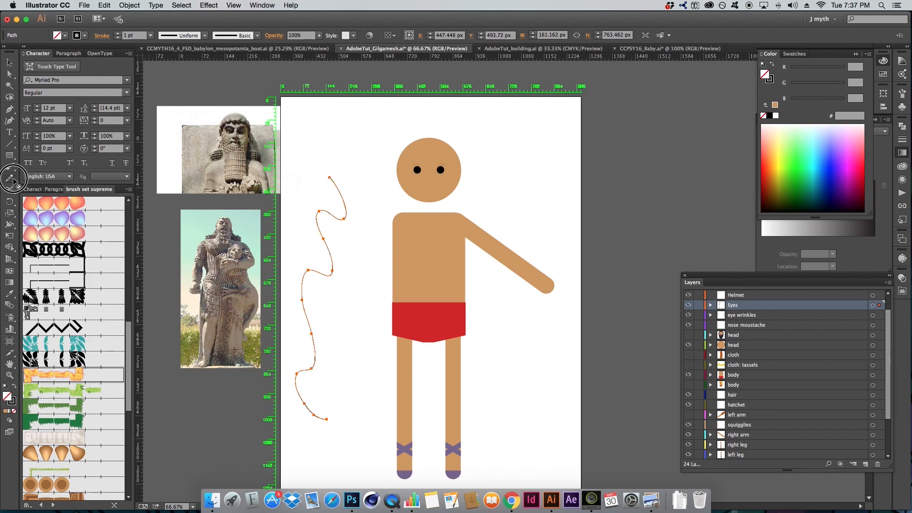
pyautogui.doubleClick(10, 180)
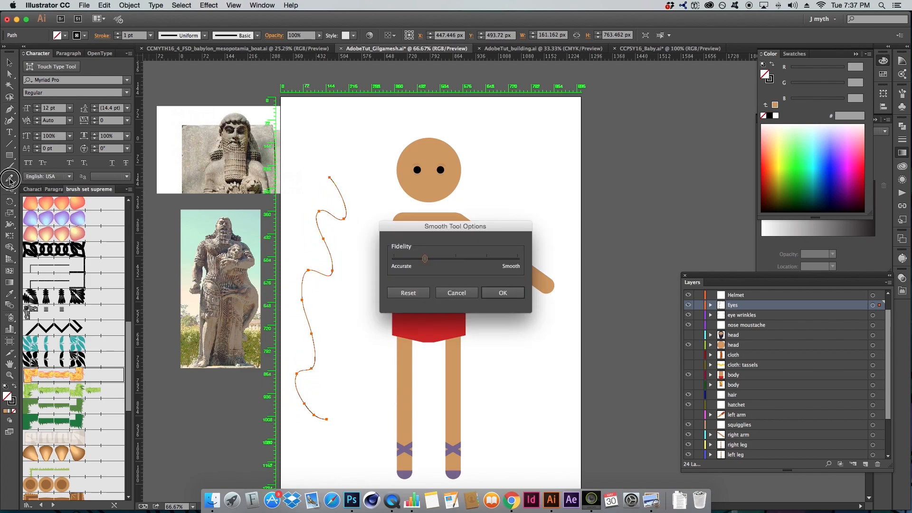
pyautogui.click(443, 293)
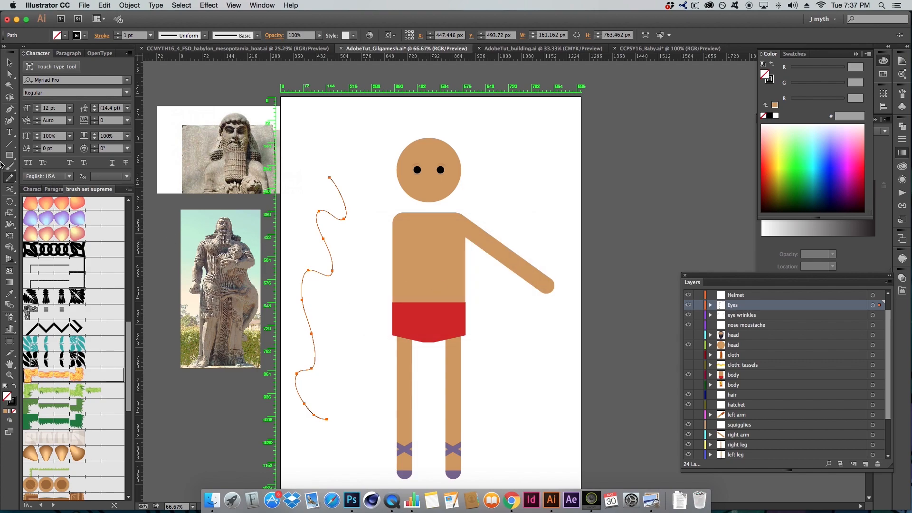
pyautogui.moveTo(8, 176)
pyautogui.mouseDown()
pyautogui.moveTo(34, 186)
pyautogui.moveTo(48, 179)
pyautogui.mouseUp()
pyautogui.moveTo(330, 198)
pyautogui.mouseDown()
pyautogui.moveTo(309, 307)
pyautogui.moveTo(312, 383)
pyautogui.moveTo(305, 316)
pyautogui.moveTo(324, 242)
pyautogui.moveTo(304, 379)
pyautogui.moveTo(333, 194)
pyautogui.moveTo(297, 374)
pyautogui.moveTo(307, 411)
pyautogui.mouseUp()
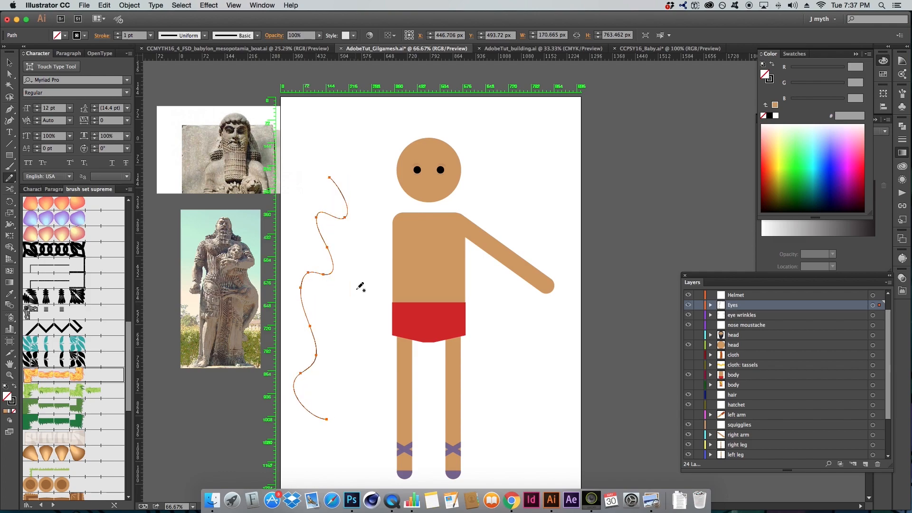
# Extend the wavy line with a second smoothed pencil stroke and delete the whole path.
pyautogui.moveTo(368, 285)
pyautogui.mouseDown()
pyautogui.moveTo(326, 397)
pyautogui.moveTo(326, 419)
pyautogui.mouseUp()
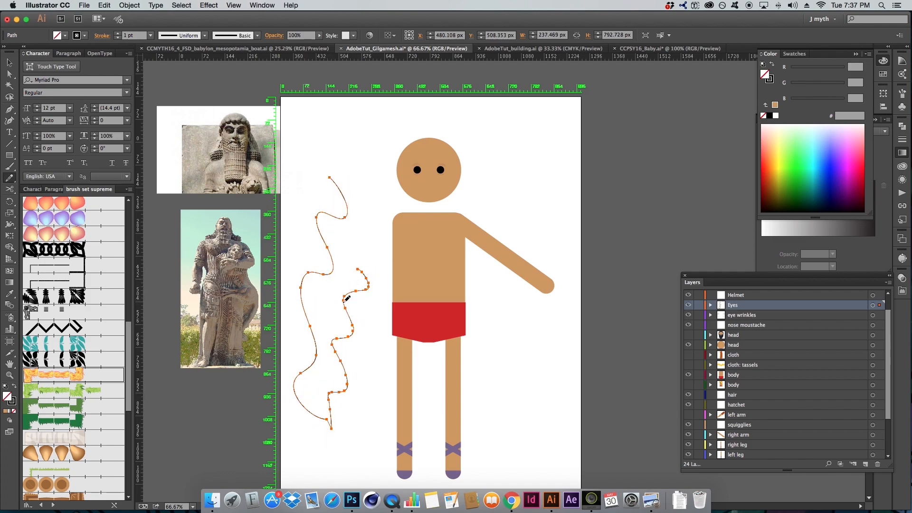
pyautogui.moveTo(363, 263)
pyautogui.mouseDown()
pyautogui.moveTo(364, 291)
pyautogui.moveTo(327, 427)
pyautogui.moveTo(369, 266)
pyautogui.moveTo(326, 430)
pyautogui.moveTo(359, 416)
pyautogui.mouseUp()
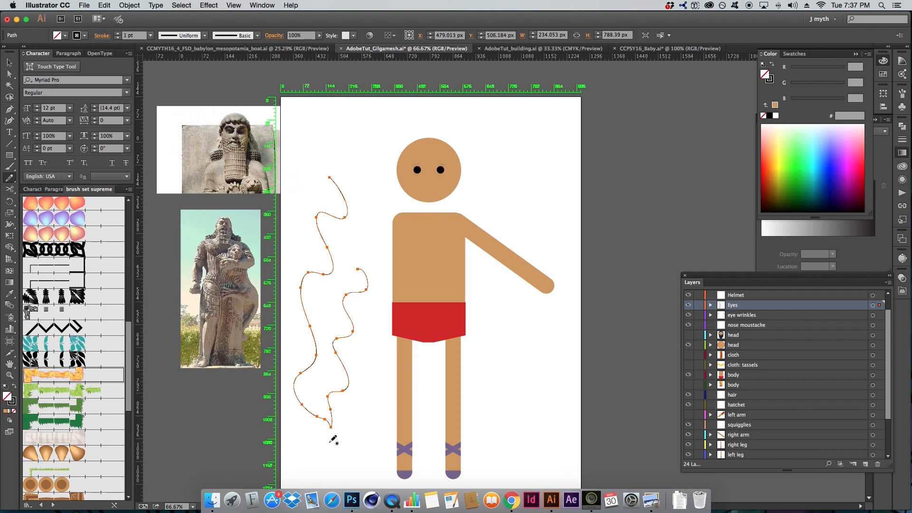
pyautogui.press('Delete')
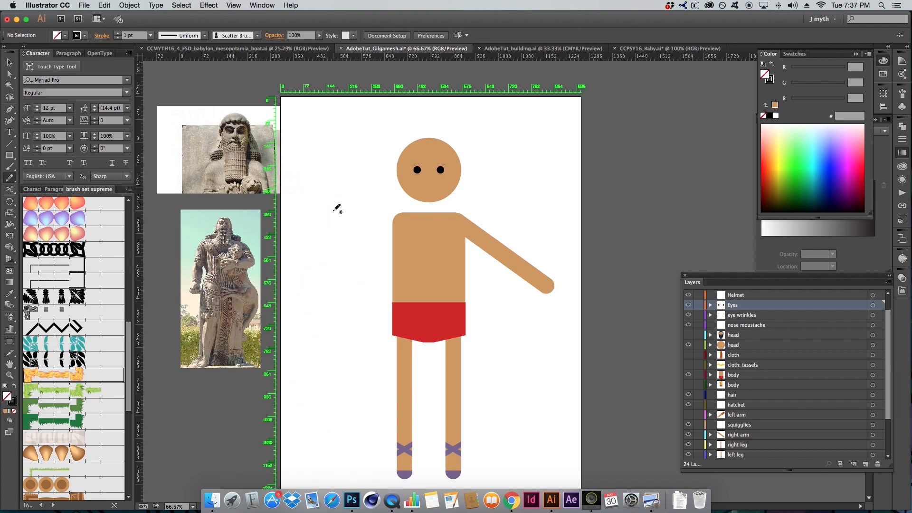
pyautogui.click(341, 220)
# Draw a square with heavily rounded corners left of the head and delete it.
pyautogui.click(9, 157)
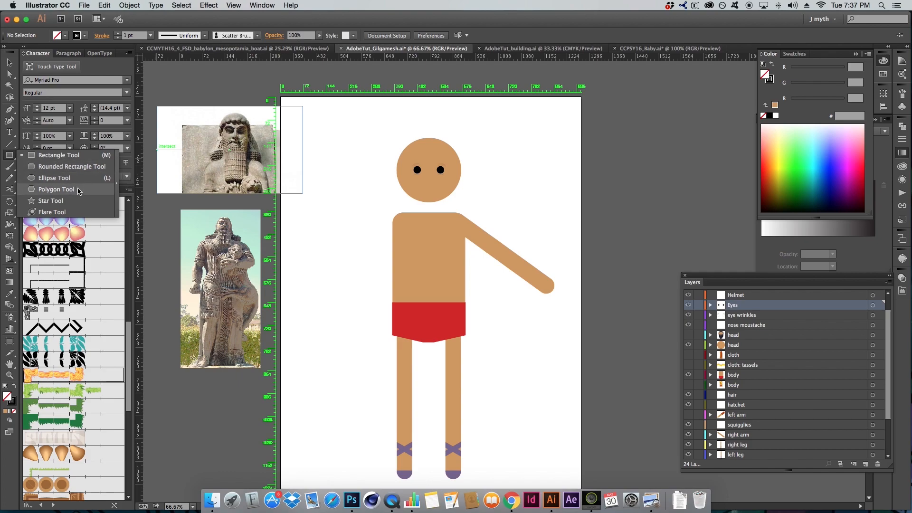
pyautogui.moveTo(302, 112)
pyautogui.mouseDown()
pyautogui.moveTo(381, 204)
pyautogui.moveTo(395, 205)
pyautogui.mouseUp()
pyautogui.press('a')
pyautogui.moveTo(388, 118); pyautogui.dragTo(366, 140)
pyautogui.click(424, 124)
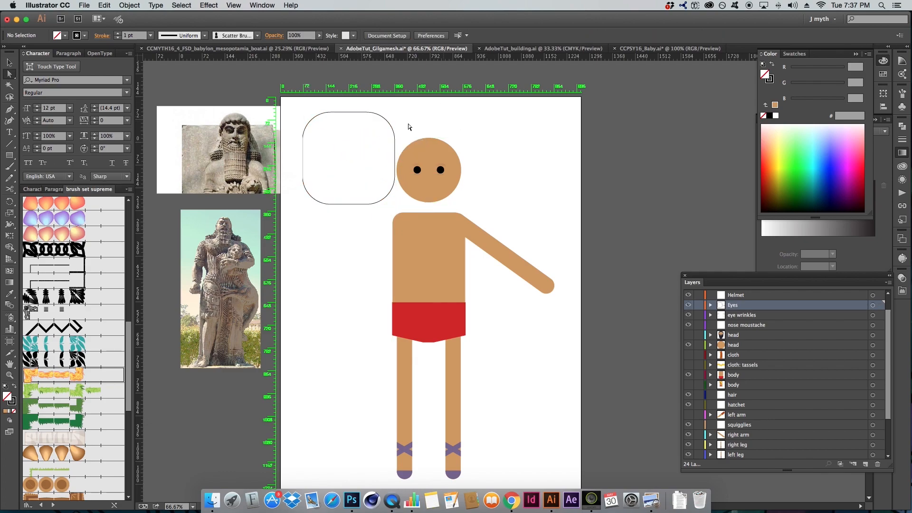
pyautogui.click(388, 122)
pyautogui.press('Delete')
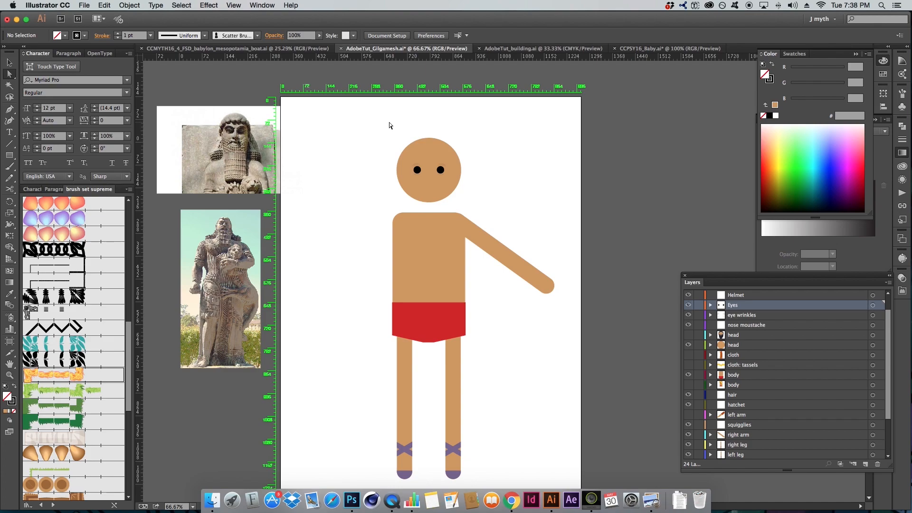
# Draw a circle on each side of the head in the head's tan fill, the right one about 228 px across.
pyautogui.press('l')
pyautogui.press('a')
pyautogui.click(436, 180)
pyautogui.click(495, 185)
pyautogui.press('l')
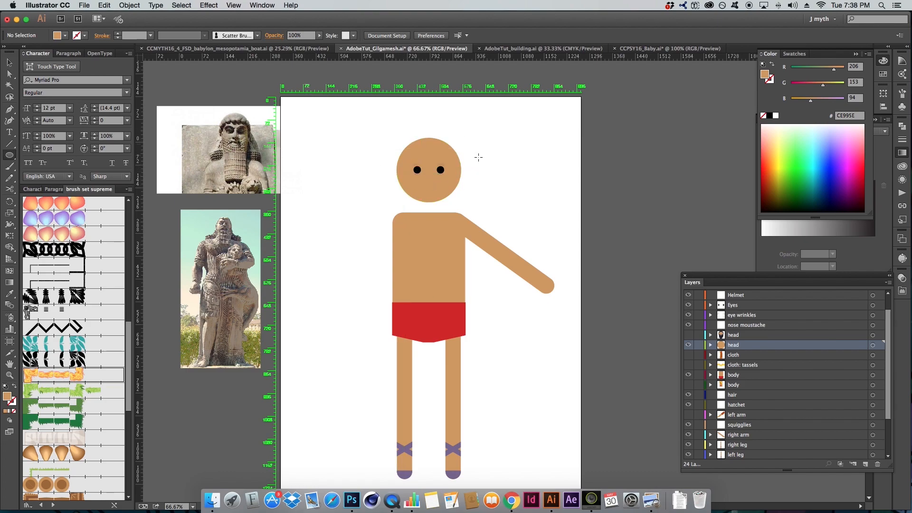
pyautogui.moveTo(12, 160); pyautogui.dragTo(61, 179)
pyautogui.moveTo(508, 169); pyautogui.dragTo(537, 193)
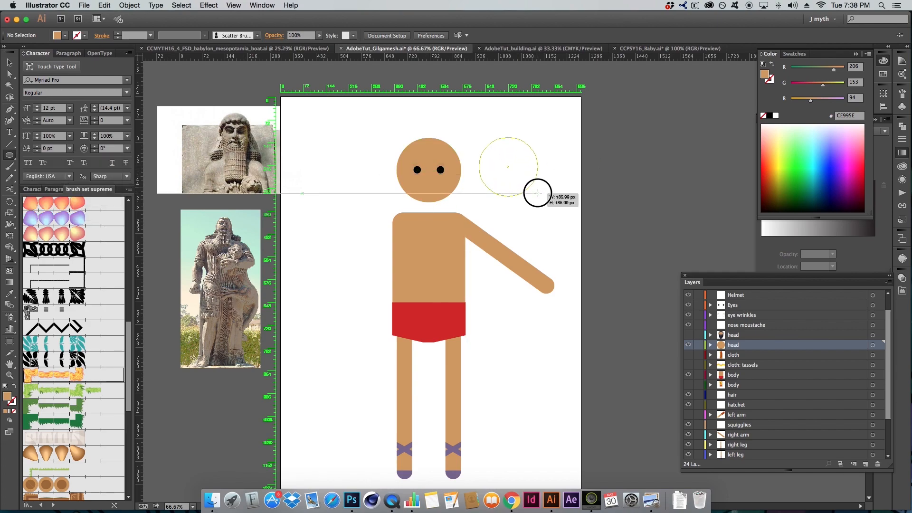
pyautogui.moveTo(538, 193)
pyautogui.mouseDown()
pyautogui.moveTo(510, 163)
pyautogui.moveTo(545, 201)
pyautogui.mouseUp()
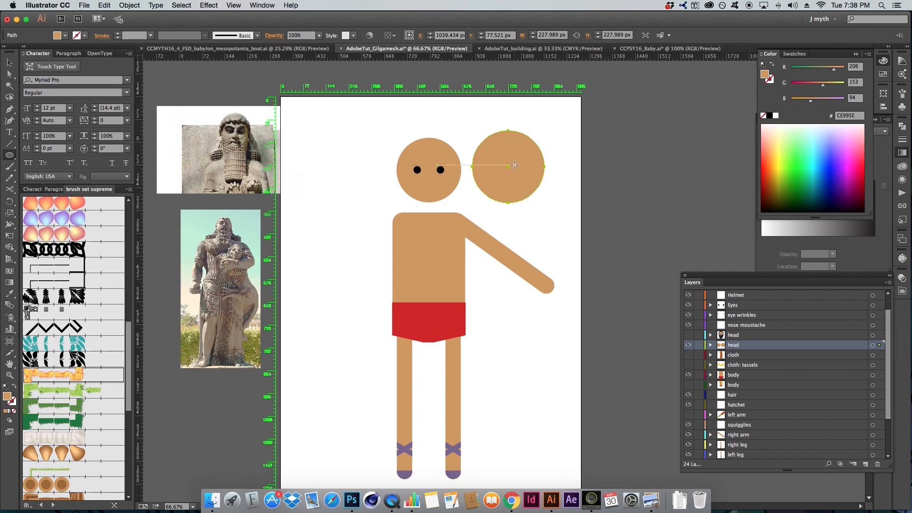
pyautogui.moveTo(353, 167)
pyautogui.mouseDown()
pyautogui.moveTo(405, 183)
pyautogui.moveTo(372, 163)
pyautogui.moveTo(400, 200)
pyautogui.moveTo(389, 190)
pyautogui.moveTo(379, 197)
pyautogui.moveTo(401, 211)
pyautogui.moveTo(383, 201)
pyautogui.mouseUp()
# Delete the two tan circles beside the head.
pyautogui.press('a')
pyautogui.keyDown('shift'); pyautogui.click(489, 173); pyautogui.keyUp('shift')
pyautogui.press('Delete')
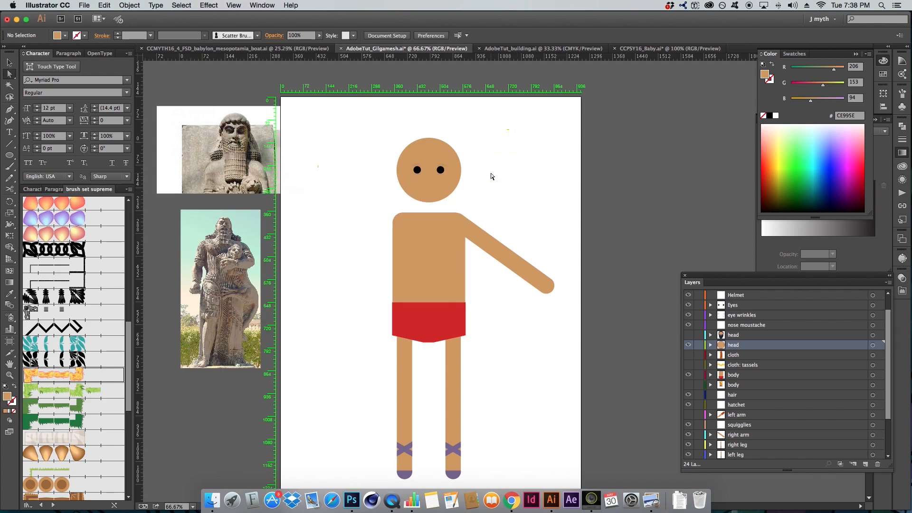
# Examine up close how the head and eyes are built from circles.
pyautogui.click(441, 181)
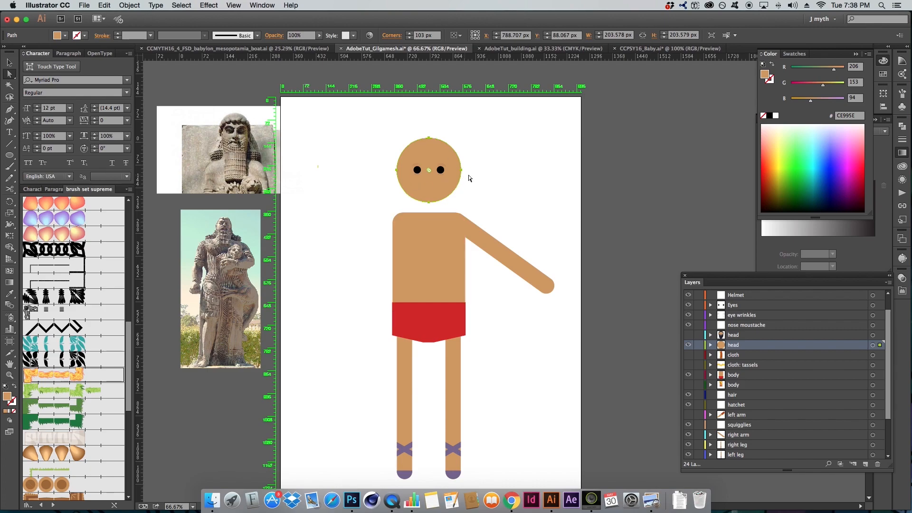
pyautogui.moveTo(362, 126); pyautogui.dragTo(512, 206)
pyautogui.click(488, 309)
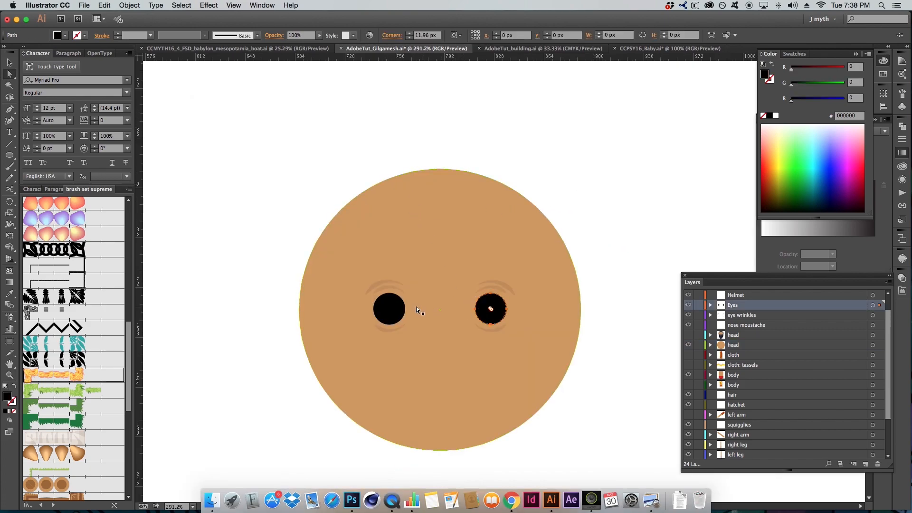
pyautogui.keyDown('alt'); pyautogui.click(499, 306); pyautogui.keyUp('alt')
pyautogui.keyDown('alt'); pyautogui.click(499, 305); pyautogui.keyUp('alt')
pyautogui.moveTo(497, 317); pyautogui.dragTo(462, 181)
pyautogui.click(625, 231)
pyautogui.press('z')
pyautogui.keyDown('alt'); pyautogui.click(612, 239); pyautogui.keyUp('alt')
pyautogui.keyDown('alt'); pyautogui.click(612, 239); pyautogui.keyUp('alt')
pyautogui.moveTo(450, 242); pyautogui.dragTo(520, 163)
# Draw a rectangle about 231 × 388 px over the torso in its tan fill and move it left beside the body.
pyautogui.click(440, 279)
pyautogui.press('m')
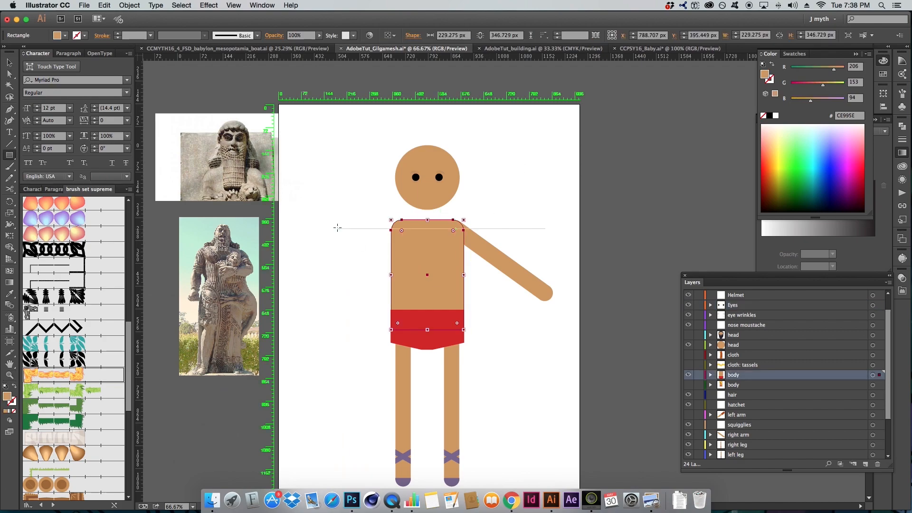
pyautogui.press('super+shift+a')
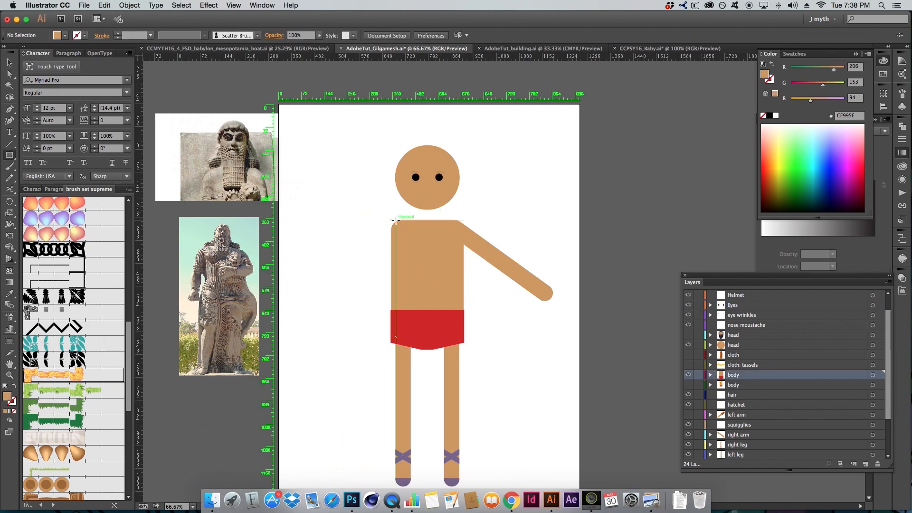
pyautogui.moveTo(390, 219); pyautogui.dragTo(463, 345)
pyautogui.moveTo(431, 281); pyautogui.dragTo(346, 272)
pyautogui.click(361, 191)
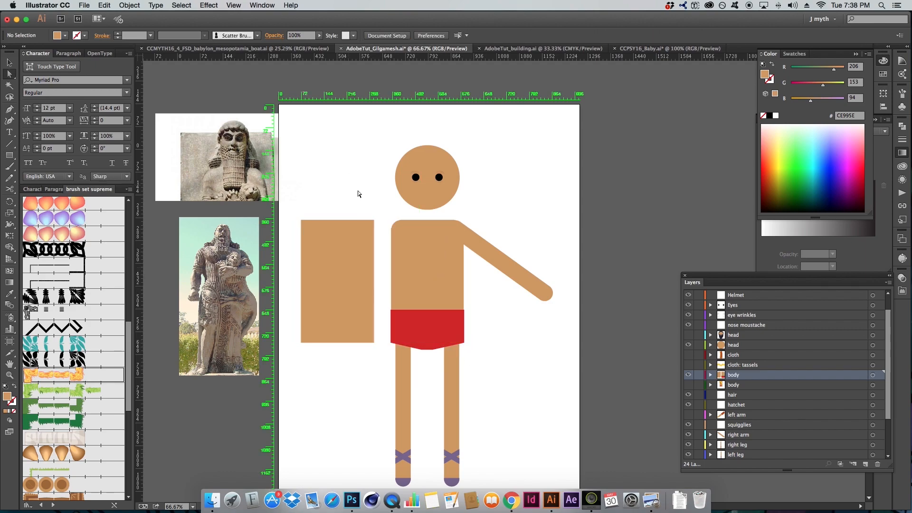
# Try rounding only the upper-right corner of the new tan rectangle, and undo the rounding.
pyautogui.click(395, 224)
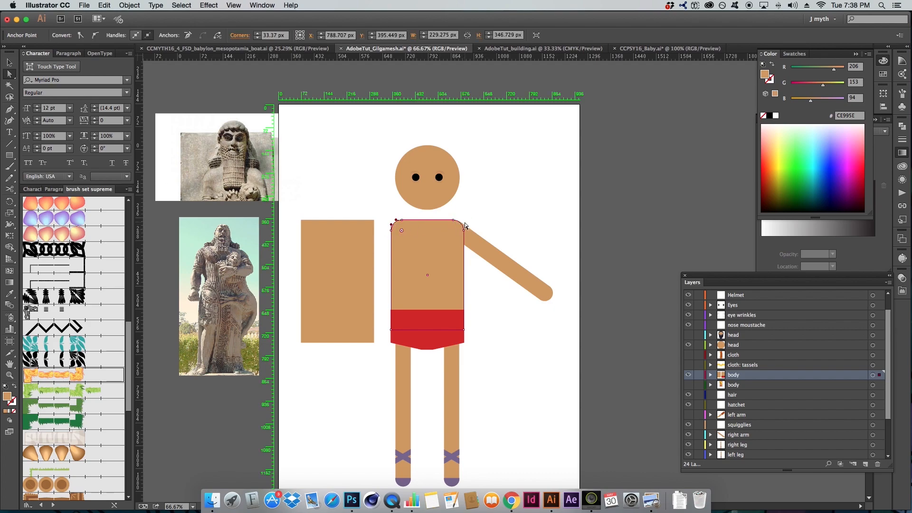
pyautogui.moveTo(295, 215); pyautogui.dragTo(383, 211)
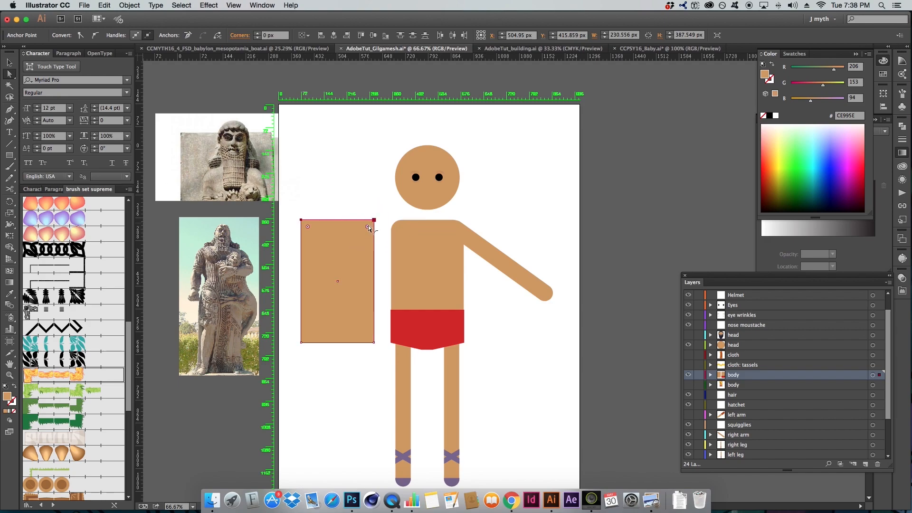
pyautogui.click(371, 222)
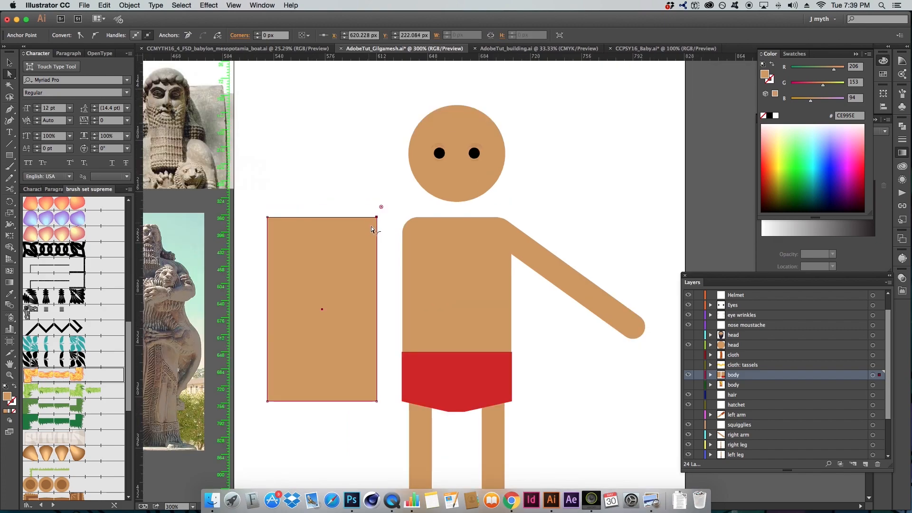
pyautogui.scroll(4, 372, 226)
pyautogui.moveTo(375, 211); pyautogui.dragTo(359, 248)
pyautogui.press('z')
pyautogui.keyDown('alt'); pyautogui.click(404, 216); pyautogui.keyUp('alt')
pyautogui.keyDown('alt'); pyautogui.click(404, 216); pyautogui.keyUp('alt')
pyautogui.moveTo(435, 260); pyautogui.dragTo(378, 120)
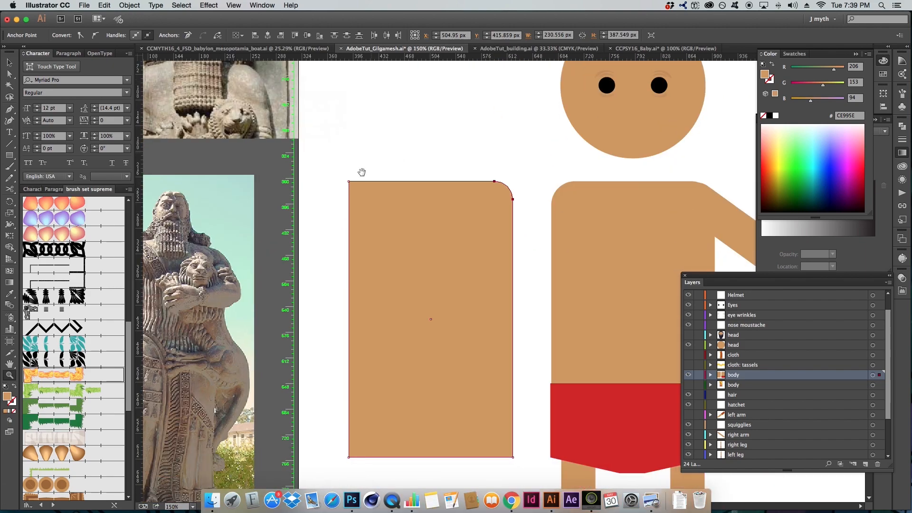
pyautogui.press('a')
pyautogui.press('super+z')
# Round both upper corners of the tan rectangle together to a radius of about 31.7 px.
pyautogui.moveTo(343, 171); pyautogui.dragTo(500, 229)
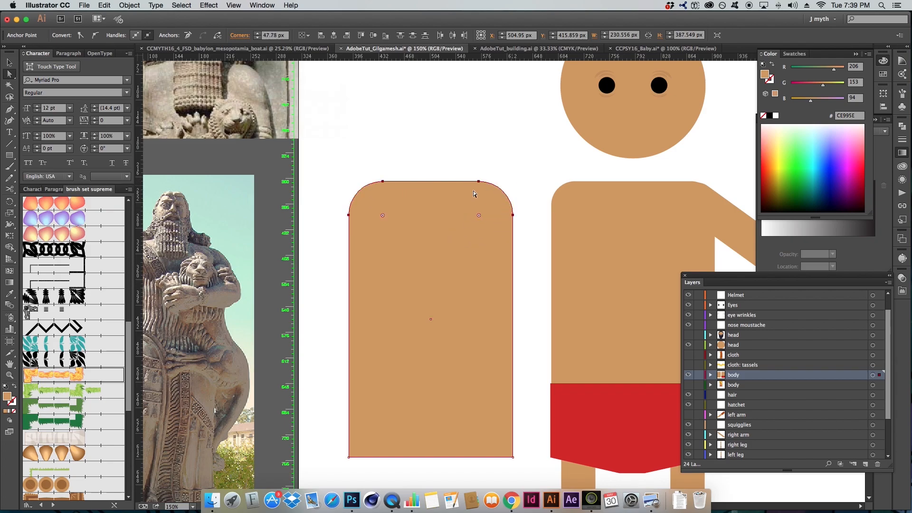
pyautogui.hscroll(3, 509, 177)
pyautogui.scroll(-1, 509, 177)
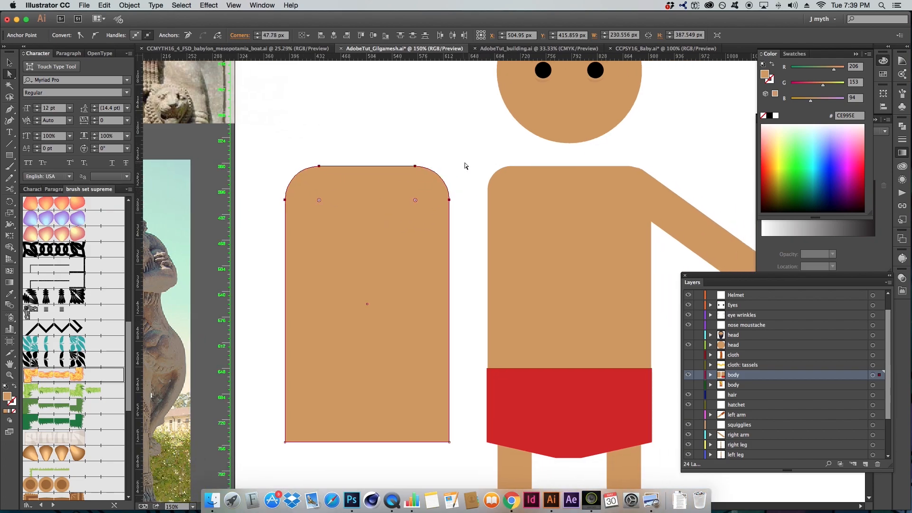
pyautogui.moveTo(416, 201); pyautogui.dragTo(426, 189)
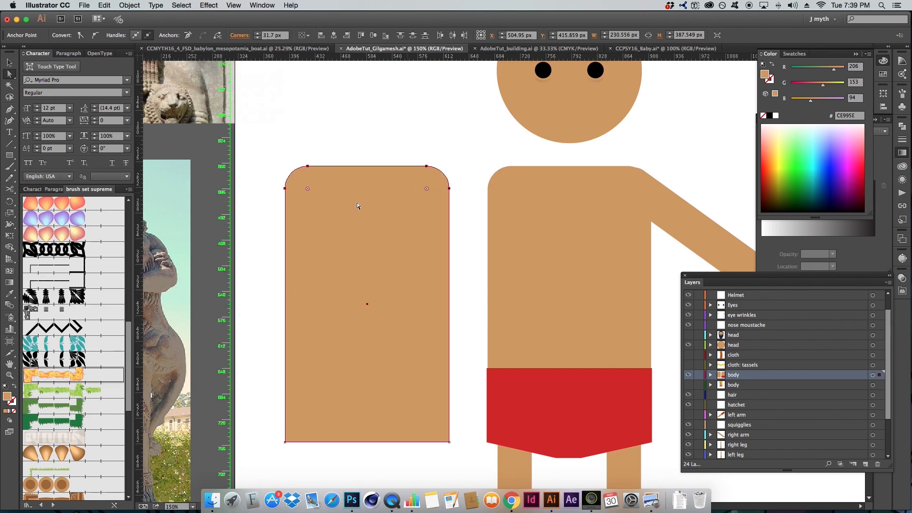
# Try moving the figure's torso left toward the new tan rectangle, and undo the move.
pyautogui.moveTo(495, 207); pyautogui.dragTo(434, 206)
pyautogui.press('super+z')
pyautogui.click(404, 156)
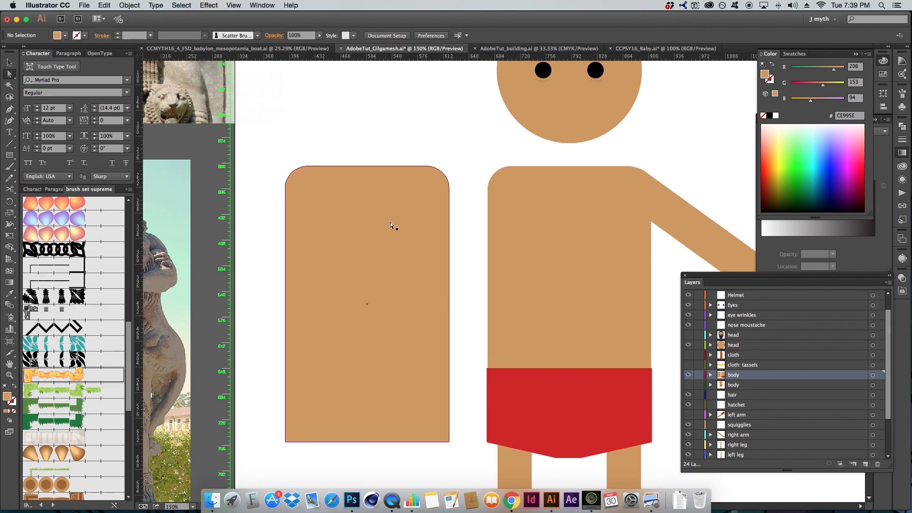
# Move the rounded tan rectangle off the artboard, onto the empty area to its right.
pyautogui.keyDown('alt'); pyautogui.keyDown('super'); pyautogui.click(509, 338); pyautogui.keyUp('super'); pyautogui.keyUp('alt')
pyautogui.moveTo(528, 407); pyautogui.dragTo(437, 237)
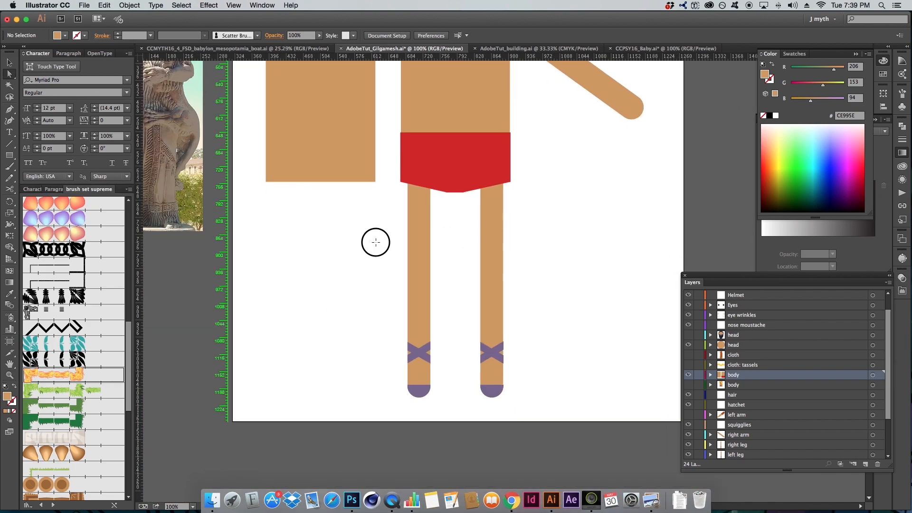
pyautogui.moveTo(375, 243); pyautogui.dragTo(504, 227)
pyautogui.moveTo(531, 164); pyautogui.dragTo(526, 231)
pyautogui.moveTo(619, 99); pyautogui.dragTo(608, 239)
pyautogui.keyDown('alt'); pyautogui.keyDown('super'); pyautogui.click(577, 184); pyautogui.keyUp('super'); pyautogui.keyUp('alt')
pyautogui.click(478, 369)
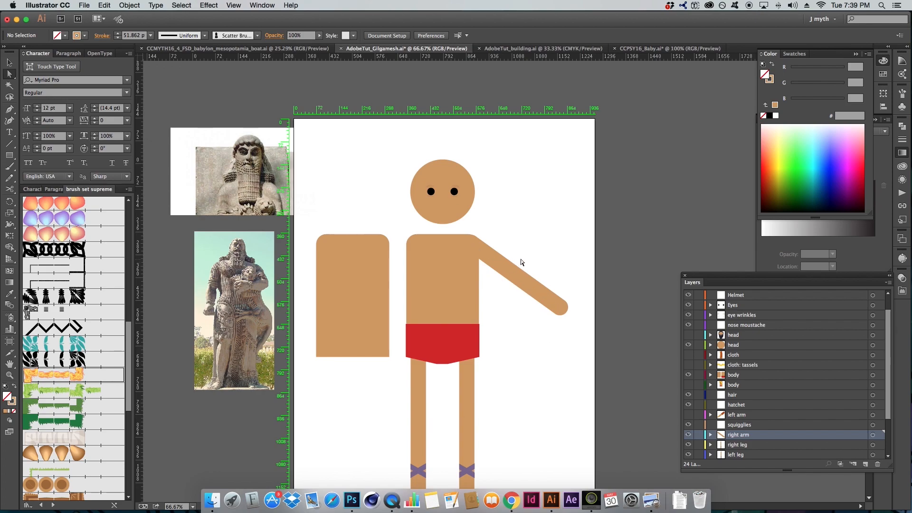
pyautogui.moveTo(375, 262); pyautogui.dragTo(659, 262)
pyautogui.click(506, 241)
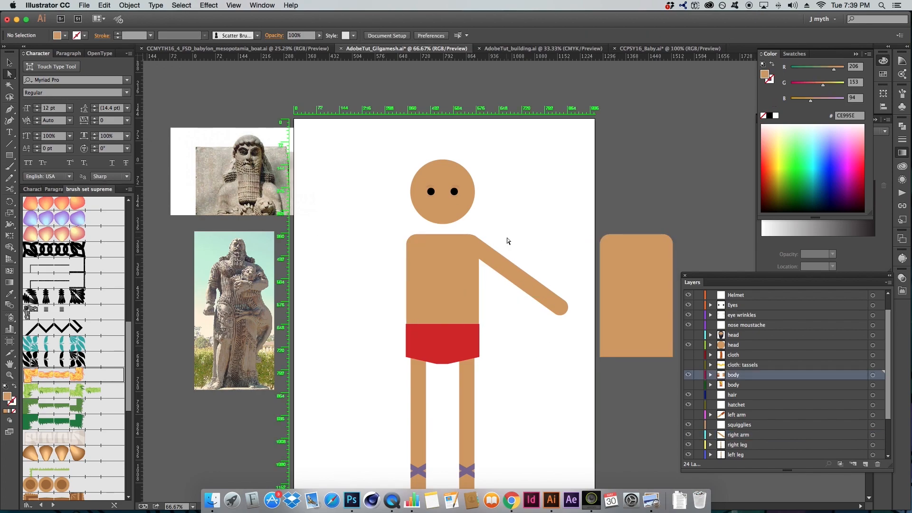
# Draw a diagonal line segment about 256 px wide and 256 px high from the torso's left shoulder down and outward.
pyautogui.click(10, 142)
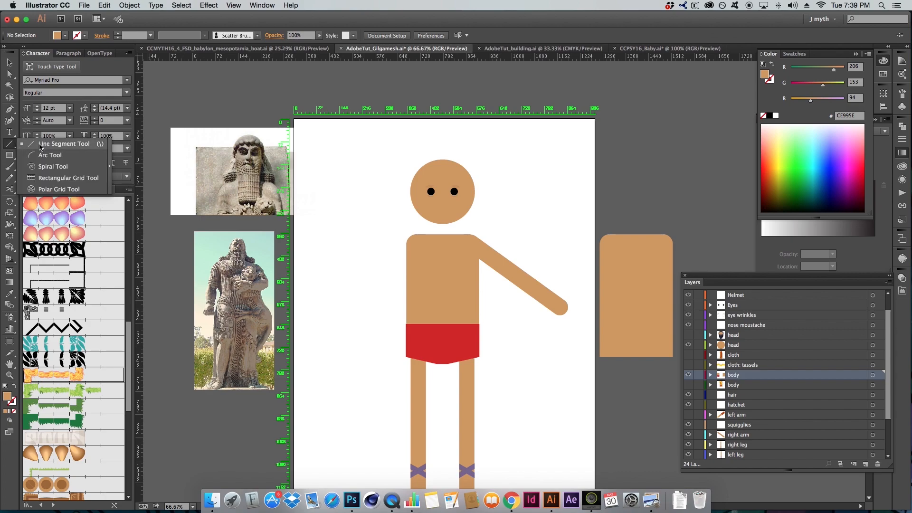
pyautogui.click(12, 147)
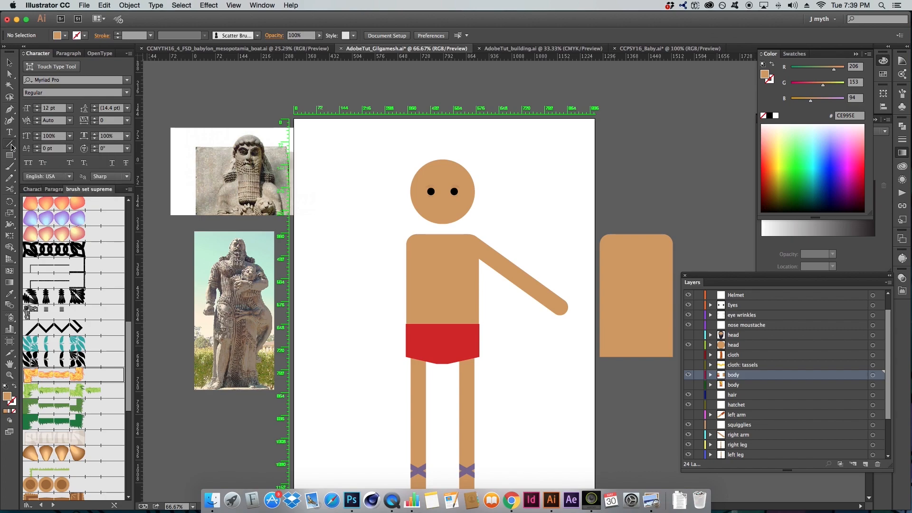
pyautogui.moveTo(414, 240); pyautogui.dragTo(333, 321)
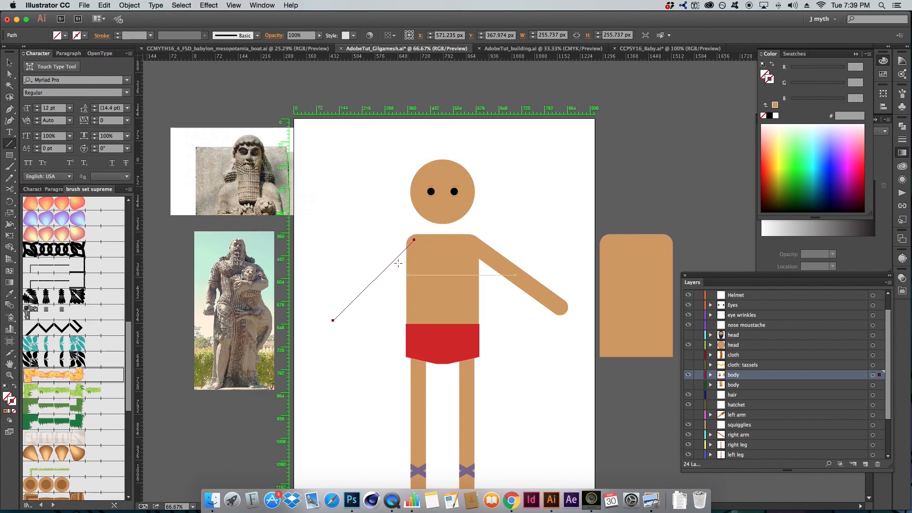
# Give the new arm line a bright cyan stroke, colour 23F2FF.
pyautogui.click(774, 105)
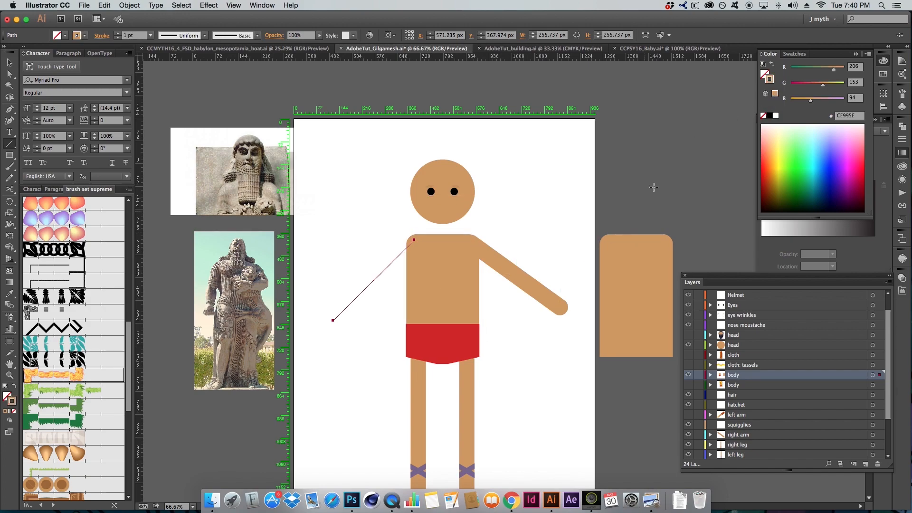
pyautogui.moveTo(365, 245); pyautogui.dragTo(400, 312)
pyautogui.click(787, 177)
pyautogui.click(825, 148)
pyautogui.click(813, 162)
pyautogui.press('a')
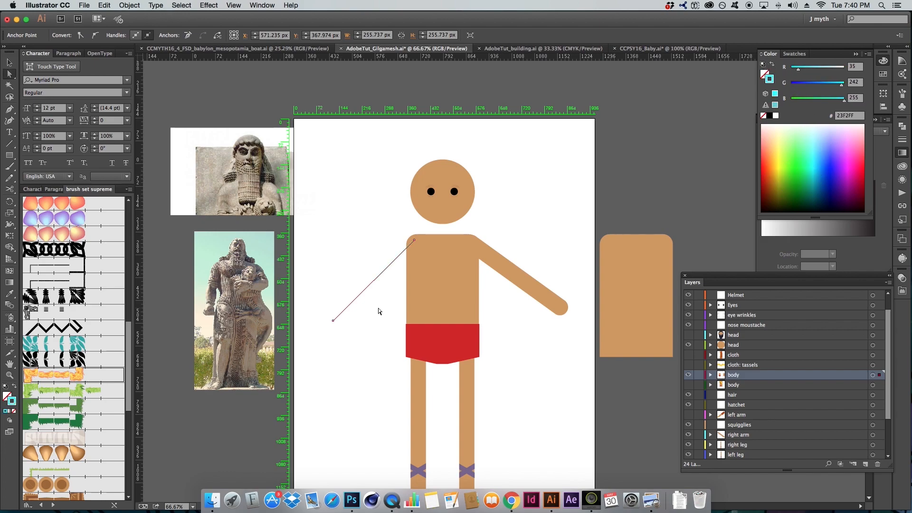
# Try stroke weights of 25 pt, 55 pt and 35 pt on the cyan arm line.
pyautogui.click(901, 139)
pyautogui.click(838, 135)
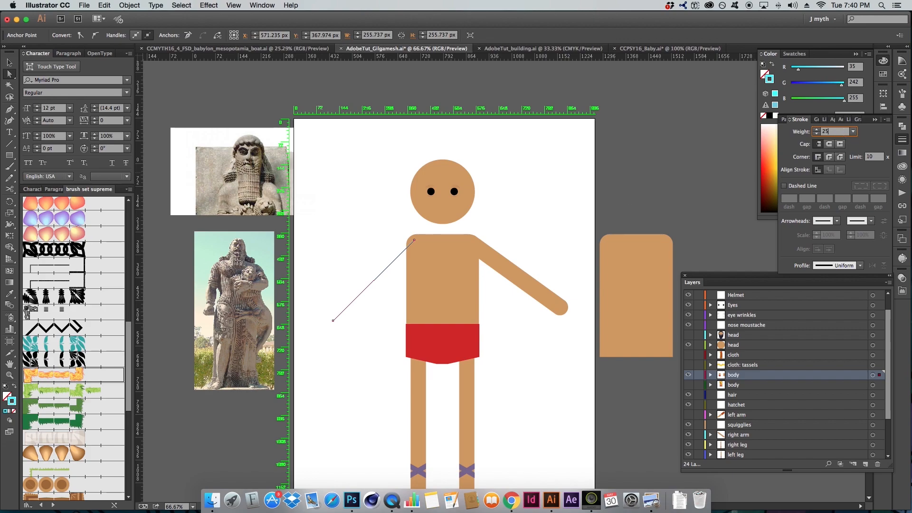
pyautogui.press('Return')
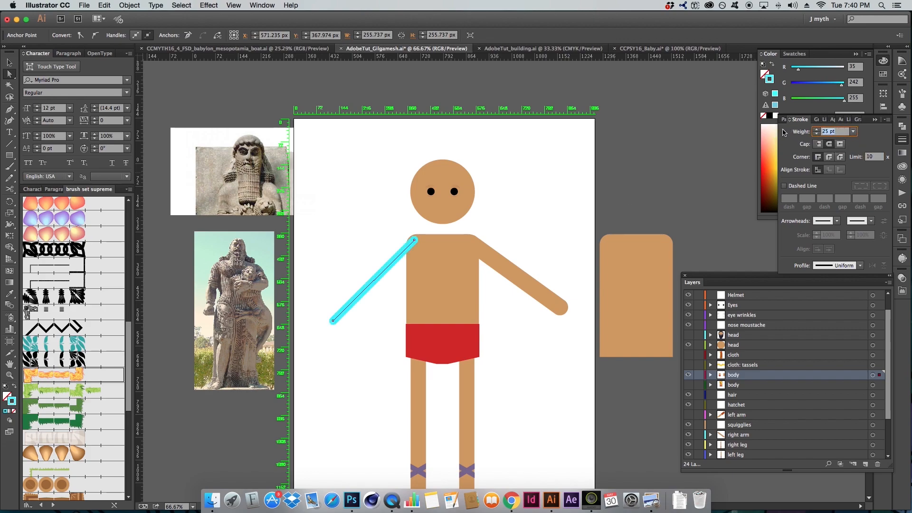
pyautogui.write('55')
pyautogui.press('Tab')
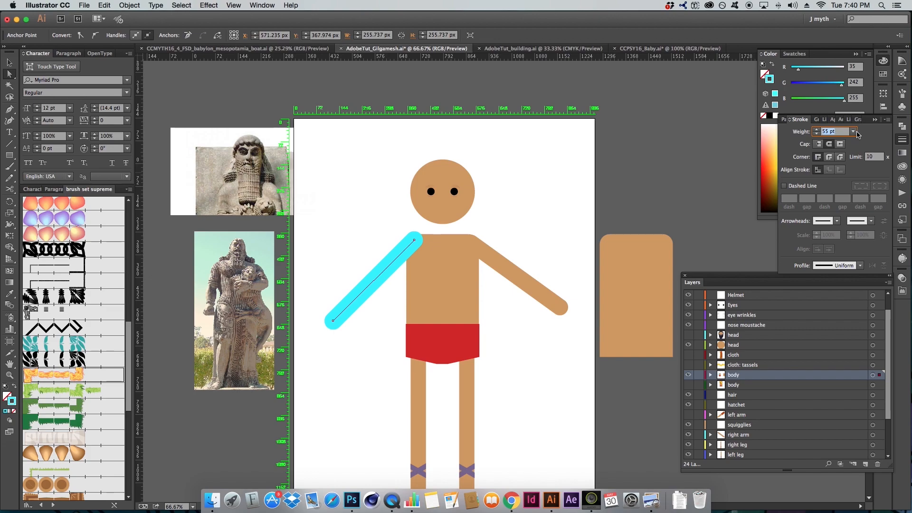
pyautogui.click(853, 132)
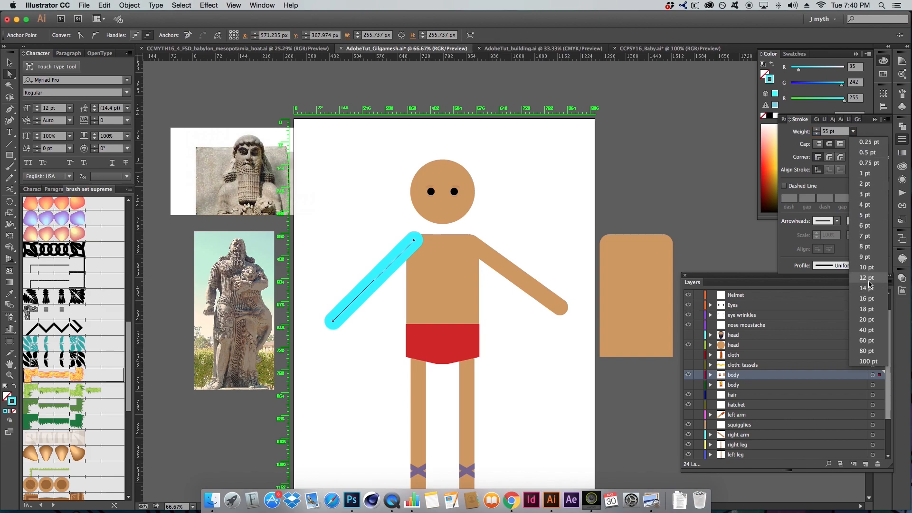
pyautogui.click(841, 133)
pyautogui.write('35')
pyautogui.press('Tab')
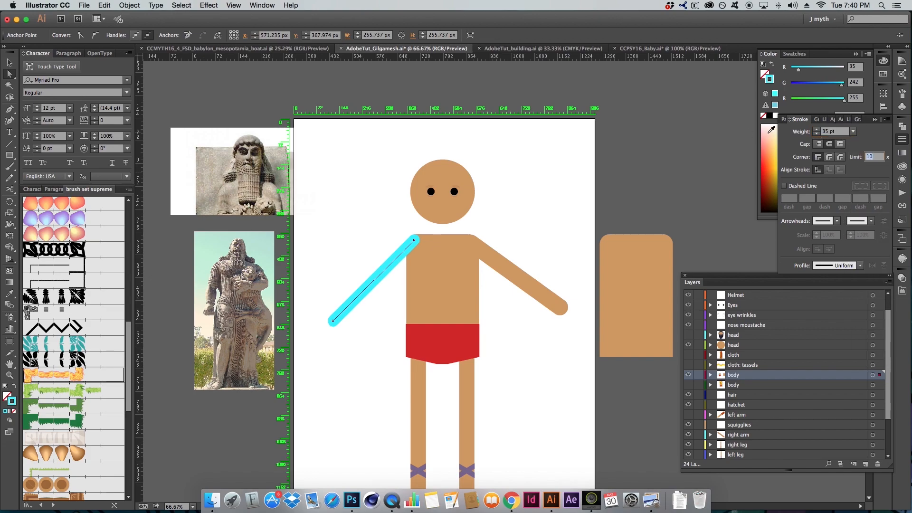
# Set the cyan arm line's stroke weight to 45 pt and deselect it.
pyautogui.moveTo(843, 132); pyautogui.dragTo(748, 128)
pyautogui.write('45')
pyautogui.press('Tab')
pyautogui.keyDown('super'); pyautogui.click(542, 212); pyautogui.keyUp('super')
pyautogui.click(390, 257)
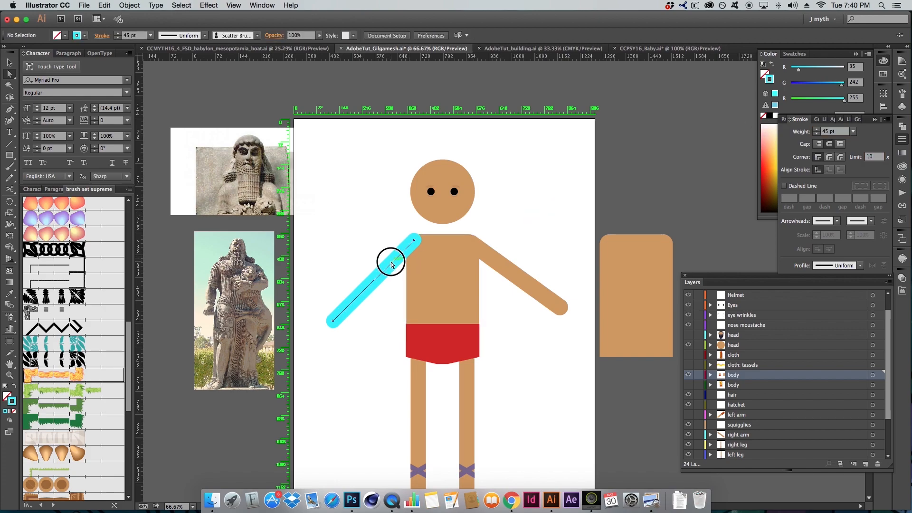
pyautogui.keyDown('super'); pyautogui.click(527, 221); pyautogui.keyUp('super')
pyautogui.moveTo(361, 260); pyautogui.dragTo(397, 306)
pyautogui.click(516, 225)
# Enlarge the full-length statue photo to about 358 × 710 px and place it below the portrait photo, beside the artboard.
pyautogui.click(231, 277)
pyautogui.press('s')
pyautogui.moveTo(288, 238); pyautogui.dragTo(311, 209)
pyautogui.press('a')
pyautogui.moveTo(233, 255); pyautogui.dragTo(234, 278)
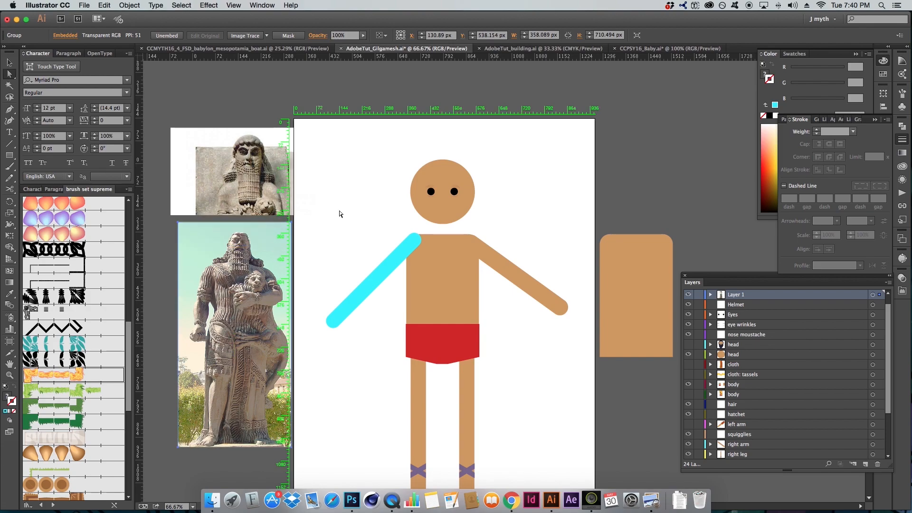
pyautogui.click(339, 212)
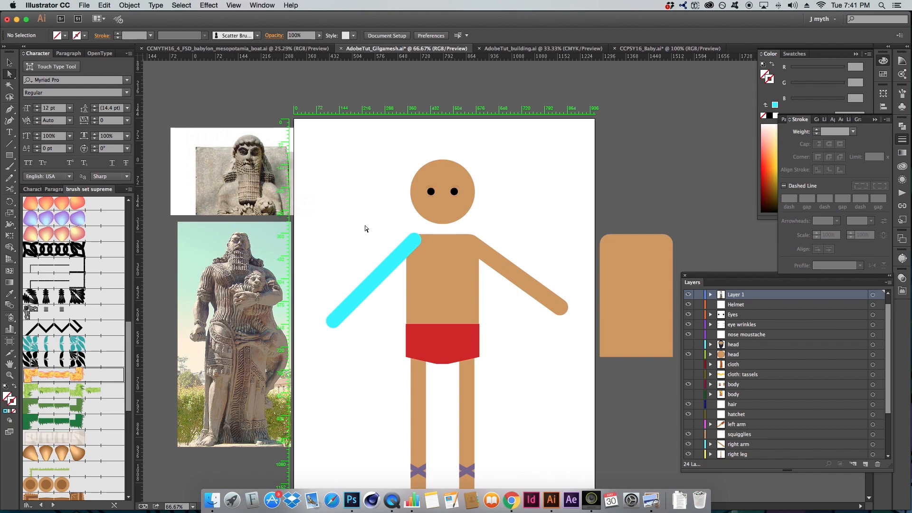
# Draw a freehand oval about 141 × 122 px over the cyan arm's shoulder end and fill it with the torso's tan.
pyautogui.click(371, 271)
pyautogui.click(504, 276)
pyautogui.moveTo(357, 239); pyautogui.dragTo(389, 303)
pyautogui.press('l')
pyautogui.press('super+shift+a')
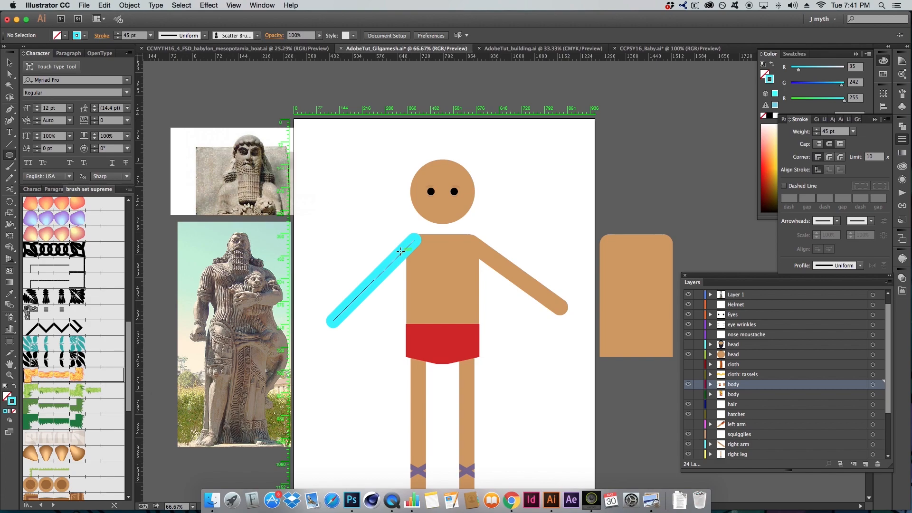
pyautogui.press('n')
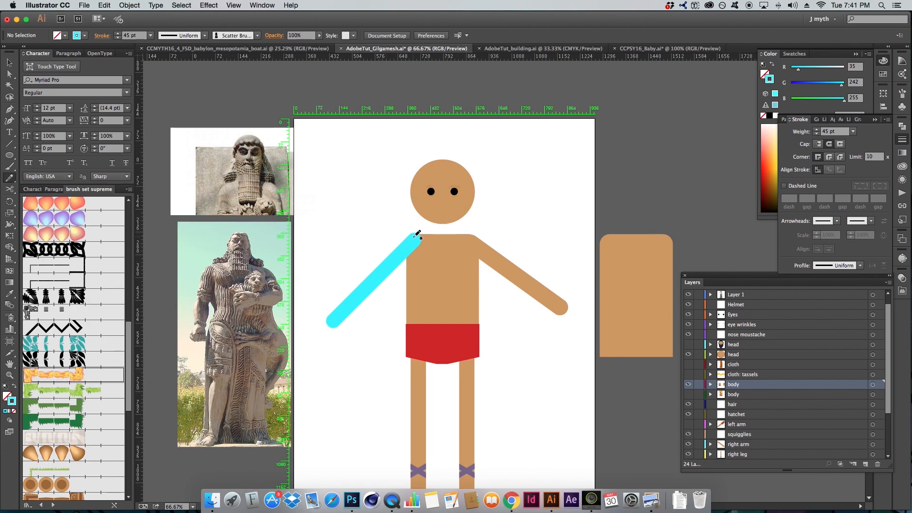
pyautogui.moveTo(415, 231)
pyautogui.mouseDown()
pyautogui.moveTo(381, 257)
pyautogui.moveTo(381, 271)
pyautogui.moveTo(411, 260)
pyautogui.moveTo(421, 242)
pyautogui.moveTo(376, 266)
pyautogui.moveTo(413, 247)
pyautogui.mouseUp()
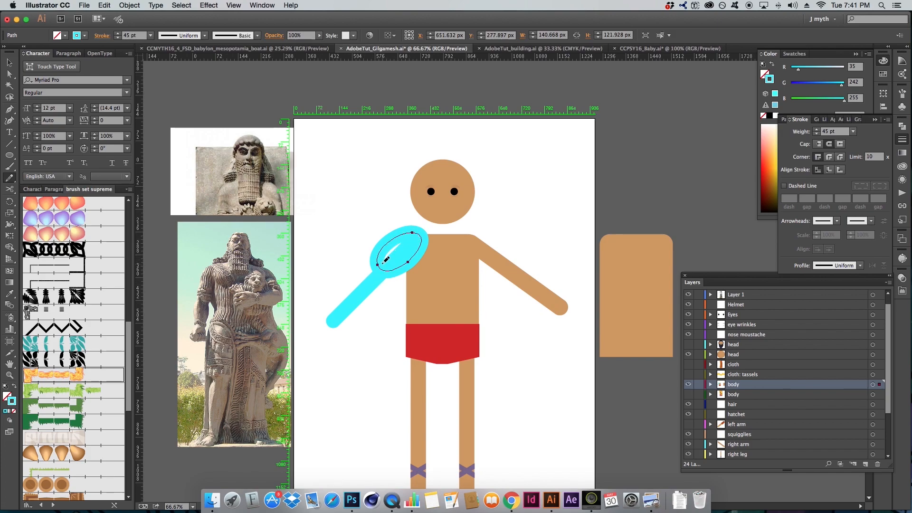
pyautogui.press('i')
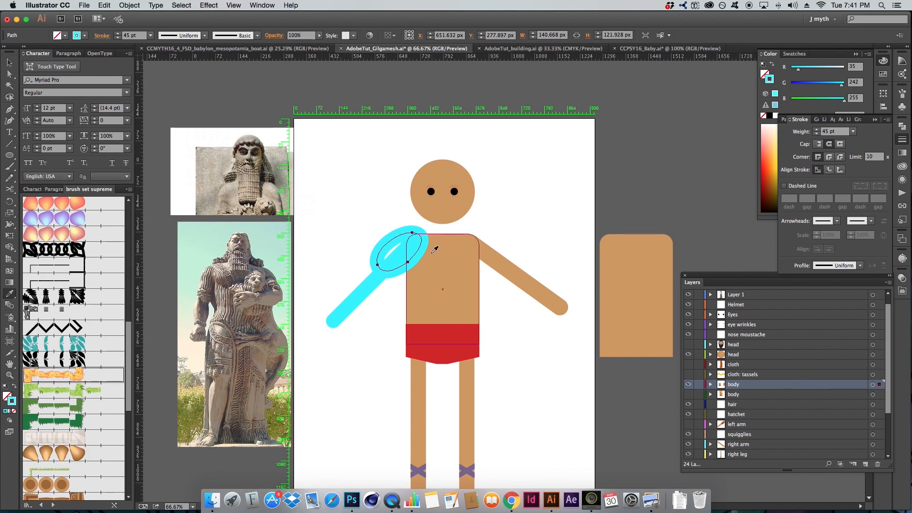
pyautogui.click(455, 268)
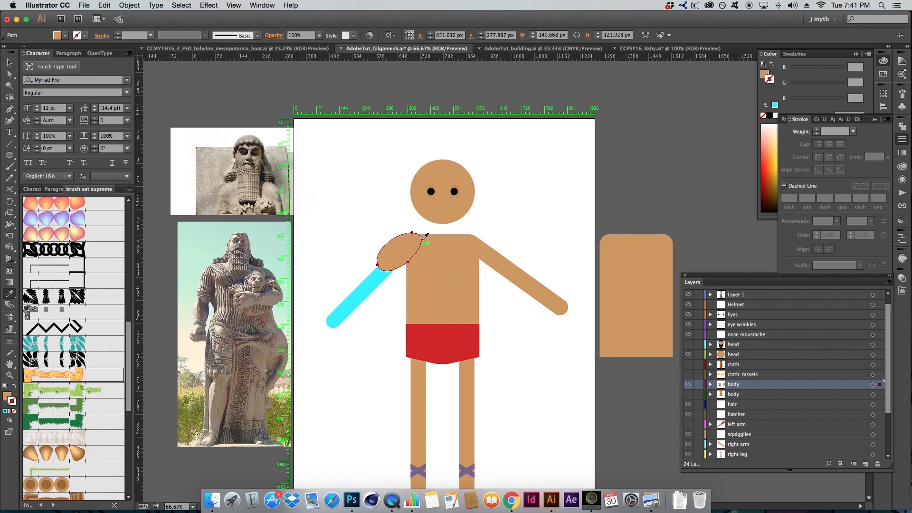
# Try the loincloth's red on the shoulder oval, undo it, and sample the torso's tan again.
pyautogui.click(478, 326)
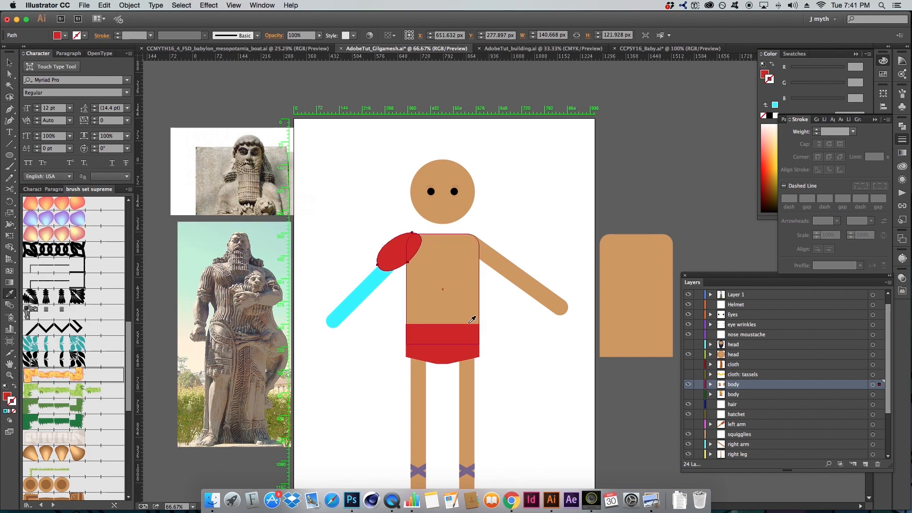
pyautogui.press('super+z')
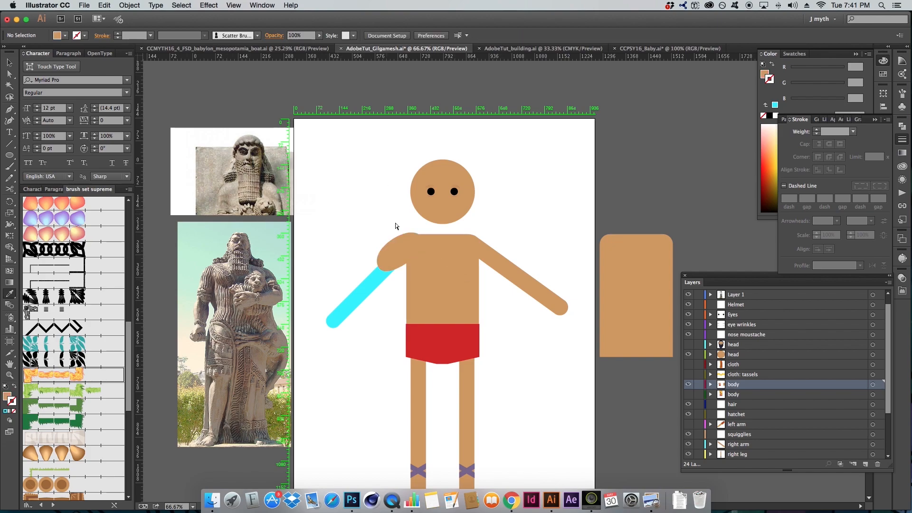
pyautogui.click(764, 76)
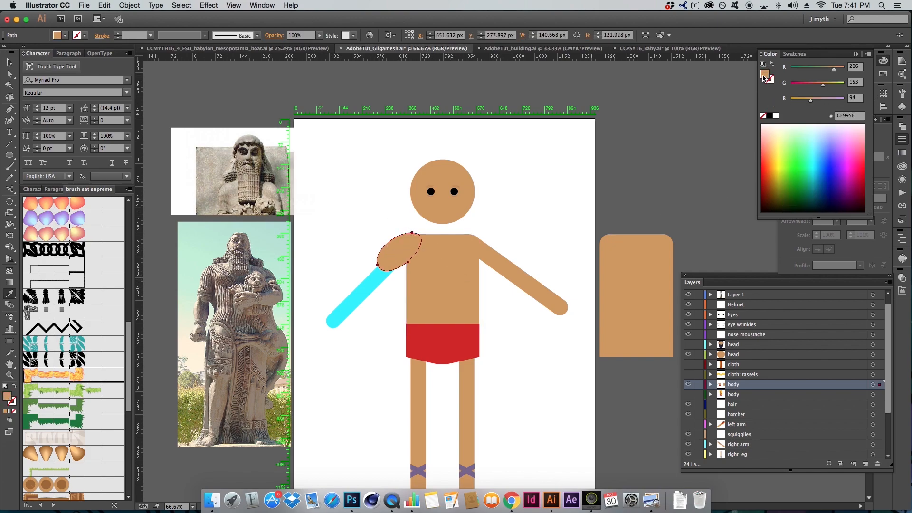
pyautogui.moveTo(823, 85)
pyautogui.mouseDown()
pyautogui.moveTo(812, 84)
pyautogui.moveTo(824, 86)
pyautogui.mouseUp()
pyautogui.click(452, 259)
pyautogui.keyDown('super'); pyautogui.click(534, 196); pyautogui.keyUp('super')
# Rotate the shoulder oval slightly counter-clockwise so it follows the arm's slope, and deselect it.
pyautogui.keyDown('super'); pyautogui.click(385, 261); pyautogui.keyUp('super')
pyautogui.press('r')
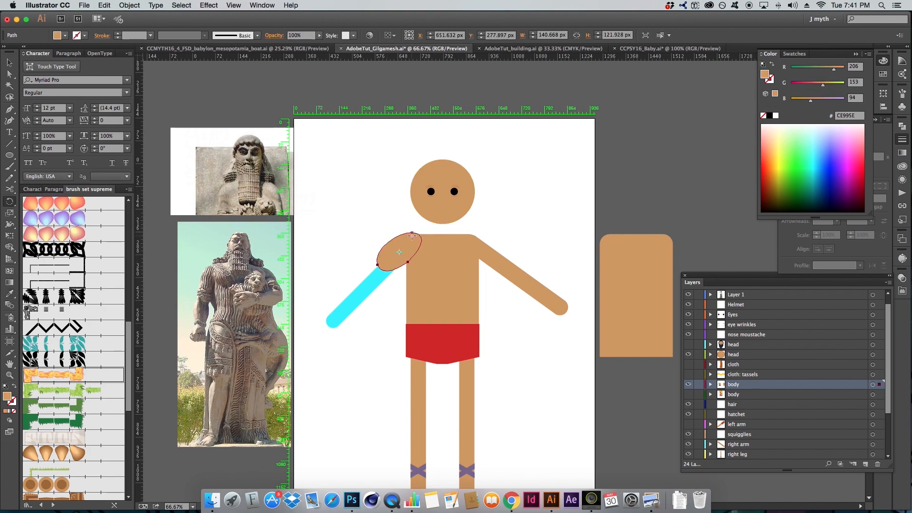
pyautogui.moveTo(365, 262); pyautogui.dragTo(369, 268)
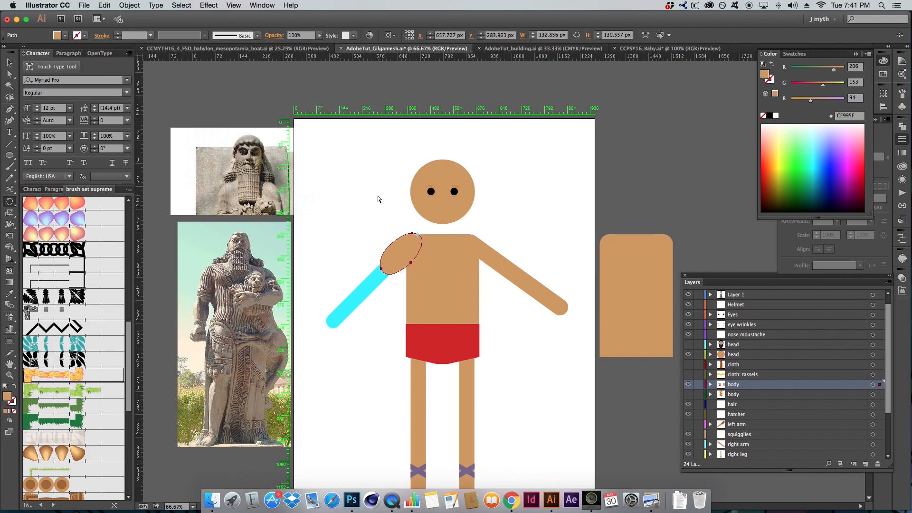
pyautogui.keyDown('super'); pyautogui.click(380, 198); pyautogui.keyUp('super')
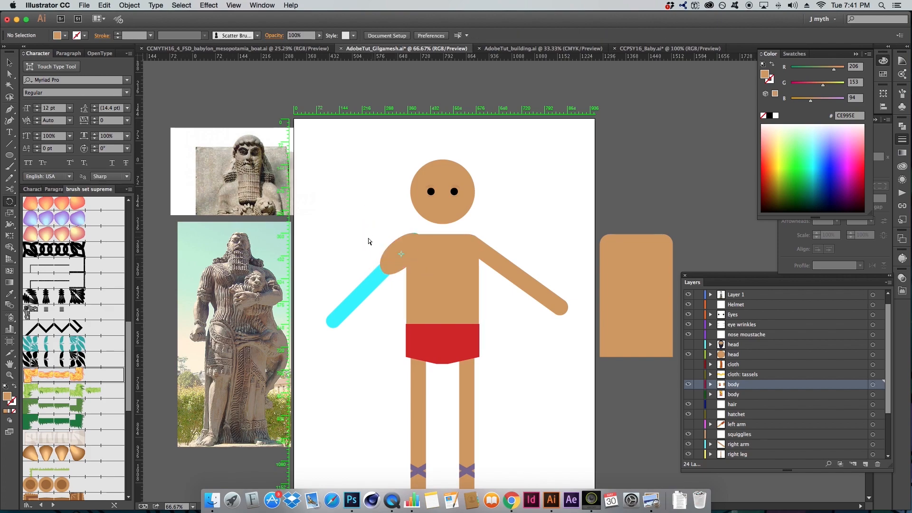
# Draw a freehand oval about 123 × 117 px just below the shoulder oval and fill it with the sampled tan.
pyautogui.press('i')
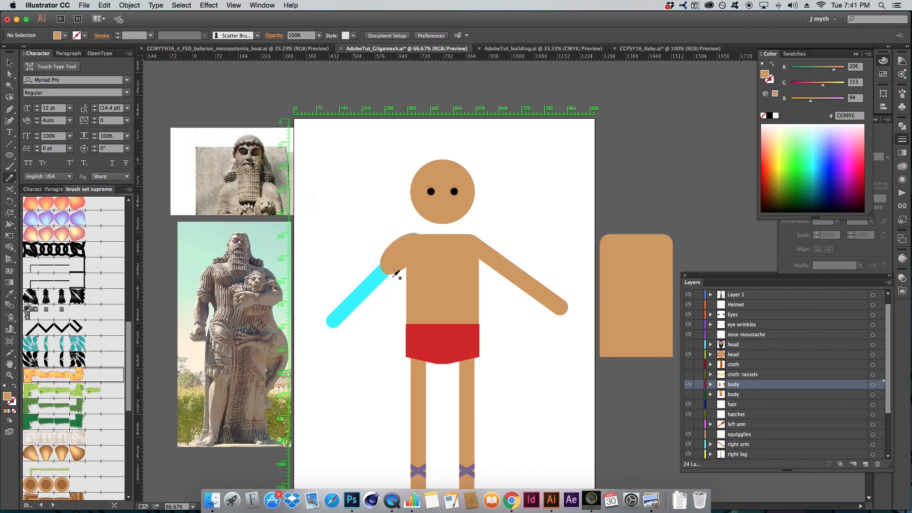
pyautogui.moveTo(401, 265)
pyautogui.mouseDown()
pyautogui.moveTo(362, 295)
pyautogui.moveTo(360, 285)
pyautogui.moveTo(390, 258)
pyautogui.moveTo(397, 268)
pyautogui.moveTo(373, 292)
pyautogui.moveTo(388, 271)
pyautogui.mouseUp()
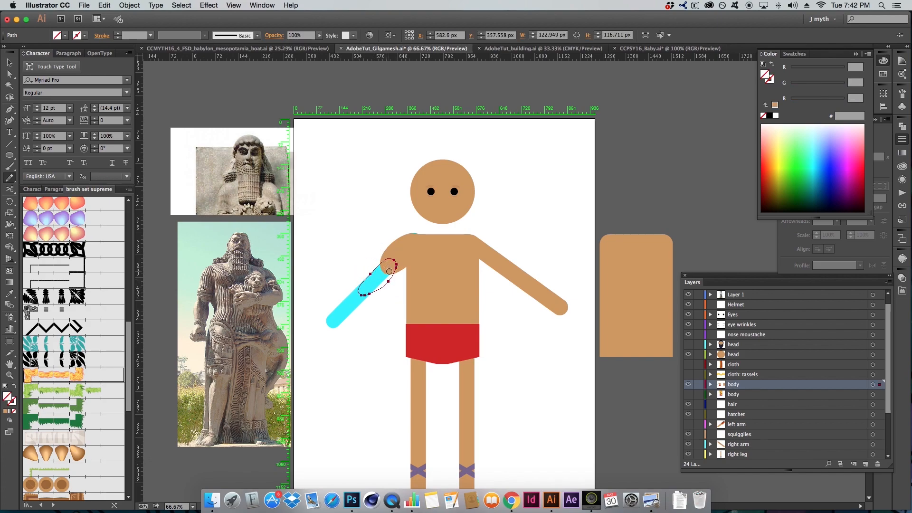
pyautogui.press('i')
pyautogui.click(413, 240)
pyautogui.keyDown('super'); pyautogui.click(355, 210); pyautogui.keyUp('super')
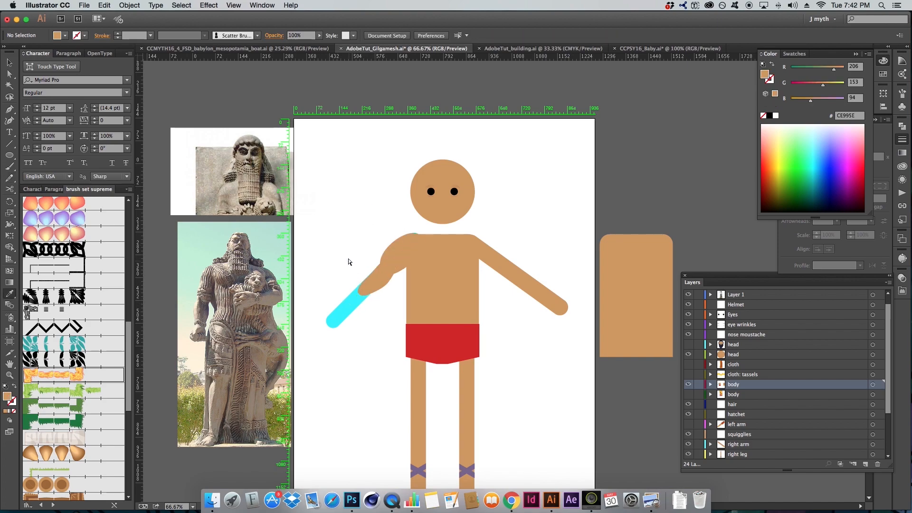
# Draw a freehand forearm shape about 112 × 113 px over the lower cyan arm and fill it with the same tan.
pyautogui.press('n')
pyautogui.moveTo(368, 282)
pyautogui.mouseDown()
pyautogui.moveTo(345, 292)
pyautogui.moveTo(338, 315)
pyautogui.moveTo(374, 278)
pyautogui.mouseUp()
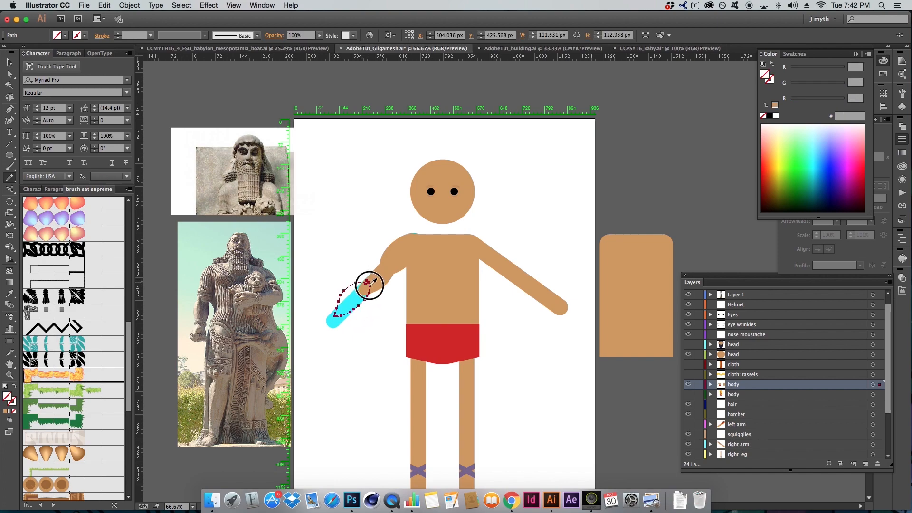
pyautogui.press('i')
pyautogui.click(376, 271)
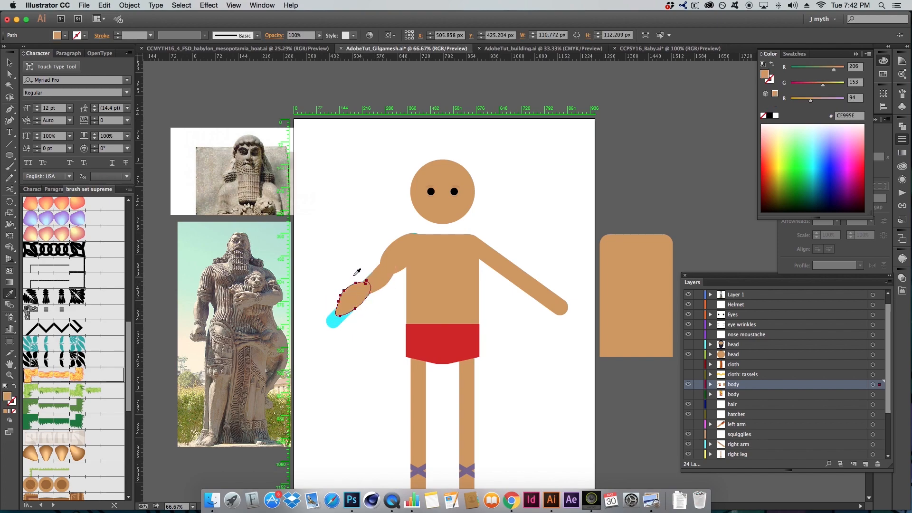
pyautogui.press('super+shift+a')
# Redraw part of the forearm shape's outline freehand with the Pencil tool.
pyautogui.keyDown('super'); pyautogui.click(352, 291); pyautogui.keyUp('super')
pyautogui.press('n')
pyautogui.moveTo(342, 295)
pyautogui.mouseDown()
pyautogui.moveTo(361, 283)
pyautogui.moveTo(370, 283)
pyautogui.moveTo(363, 303)
pyautogui.moveTo(376, 293)
pyautogui.mouseUp()
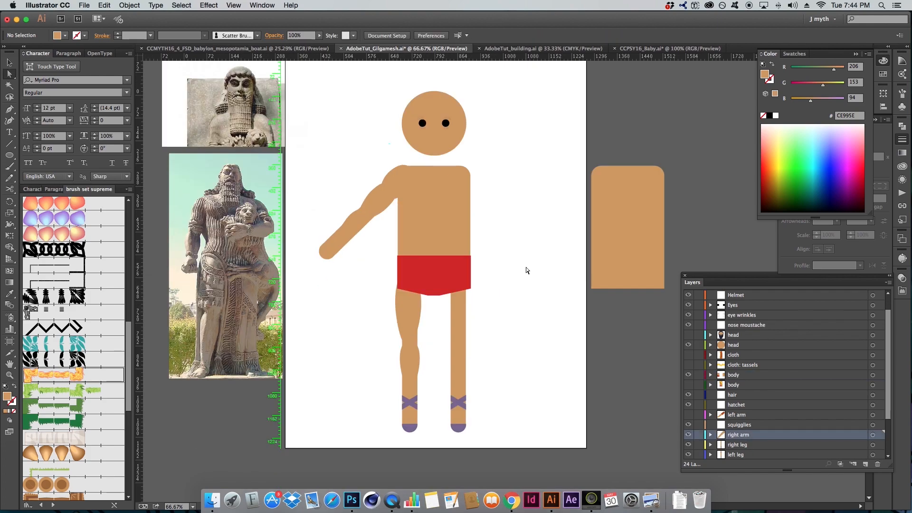
# Move the rounded tan rectangle back onto the artboard beside the torso.
pyautogui.moveTo(640, 217); pyautogui.dragTo(531, 218)
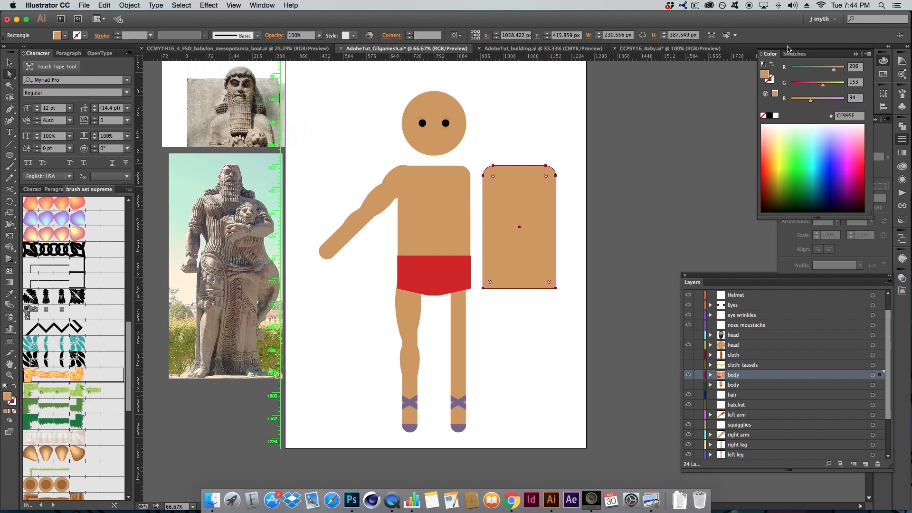
# Give the rounded rectangle beside the torso a bright green fill and a blue #1B81FF stroke.
pyautogui.click(771, 80)
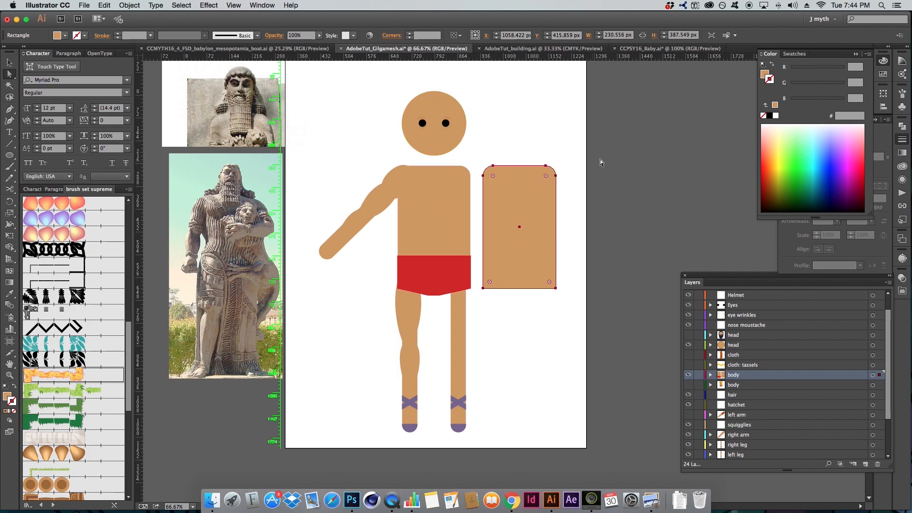
pyautogui.press('x')
pyautogui.moveTo(834, 86); pyautogui.dragTo(845, 86)
pyautogui.click(821, 70)
pyautogui.click(773, 81)
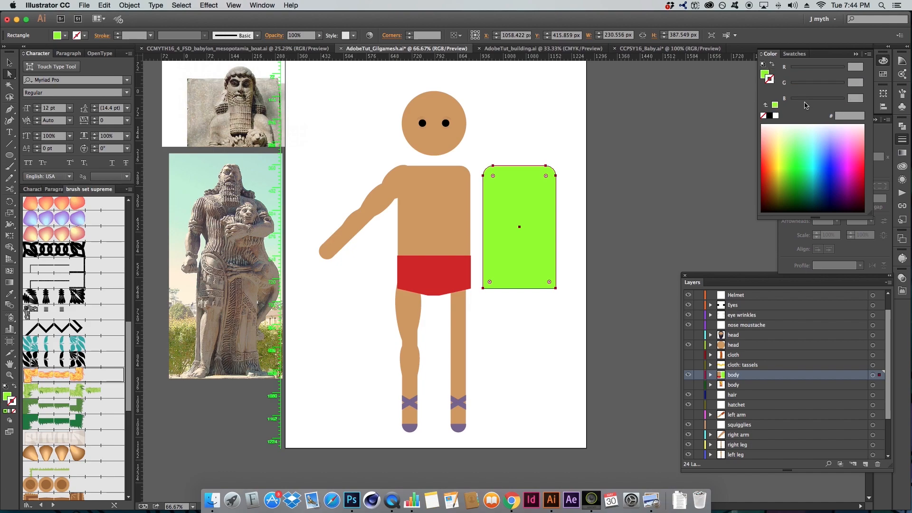
pyautogui.click(825, 160)
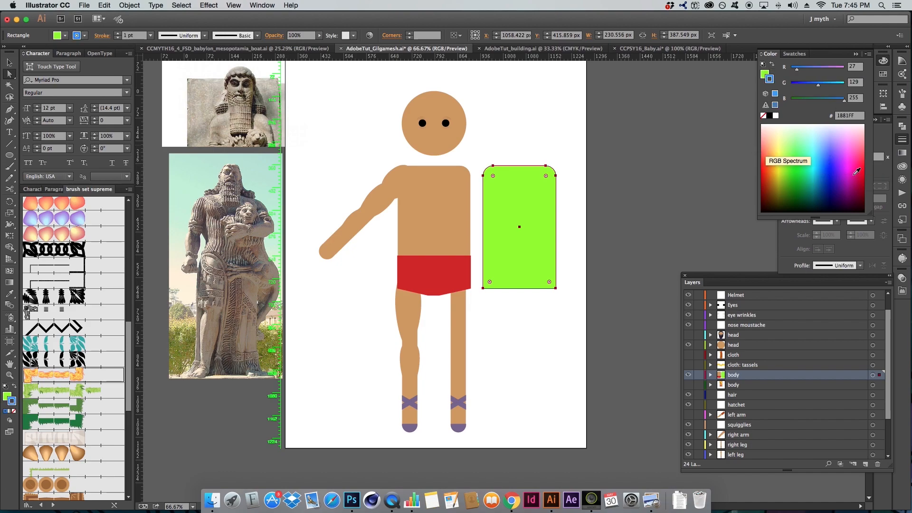
# Set the green rectangle's stroke weight to 10 pt.
pyautogui.click(901, 139)
pyautogui.click(841, 134)
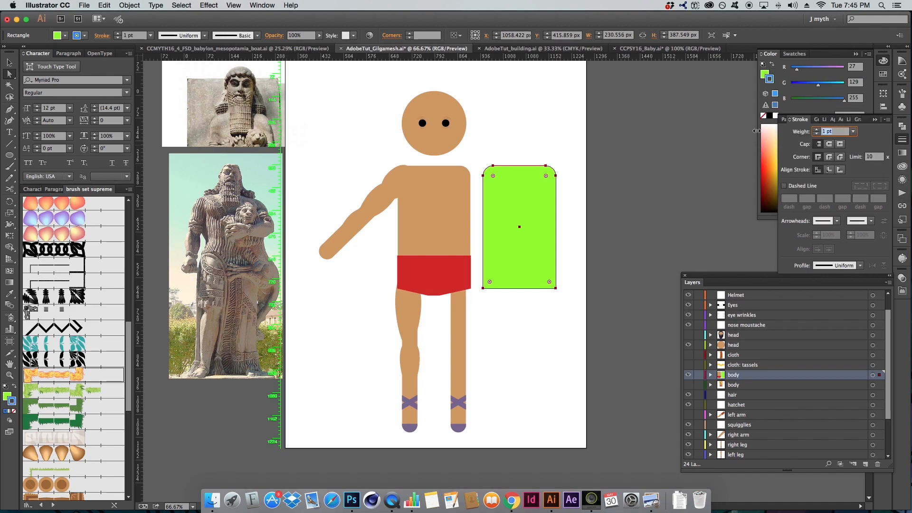
pyautogui.press('Return')
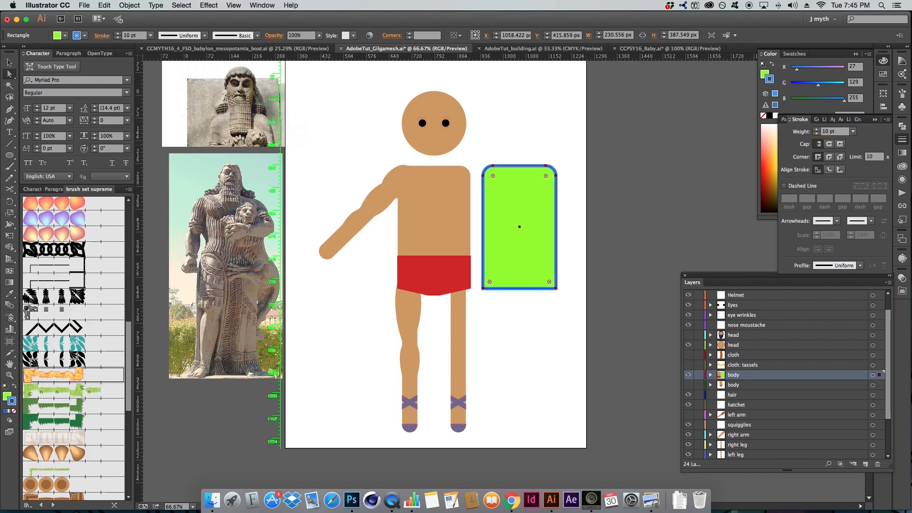
# Thin the green rectangle's blue stroke to 0.25 pt.
pyautogui.click(853, 132)
pyautogui.click(866, 143)
pyautogui.click(538, 152)
pyautogui.scroll(7, 511, 167)
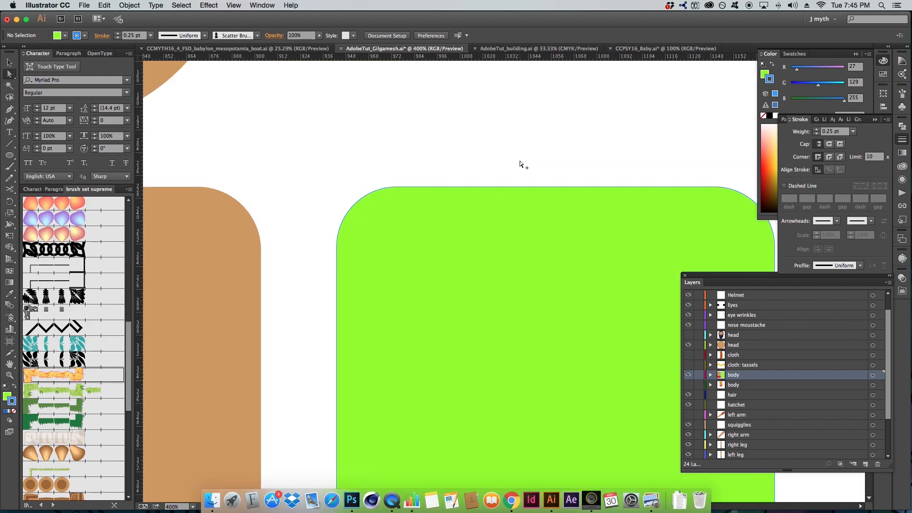
pyautogui.scroll(-6, 520, 174)
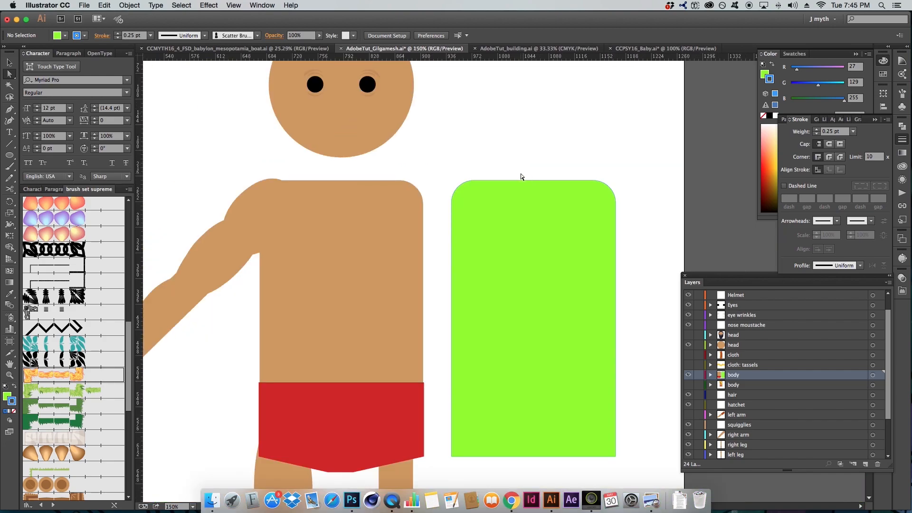
pyautogui.moveTo(521, 157); pyautogui.dragTo(569, 218)
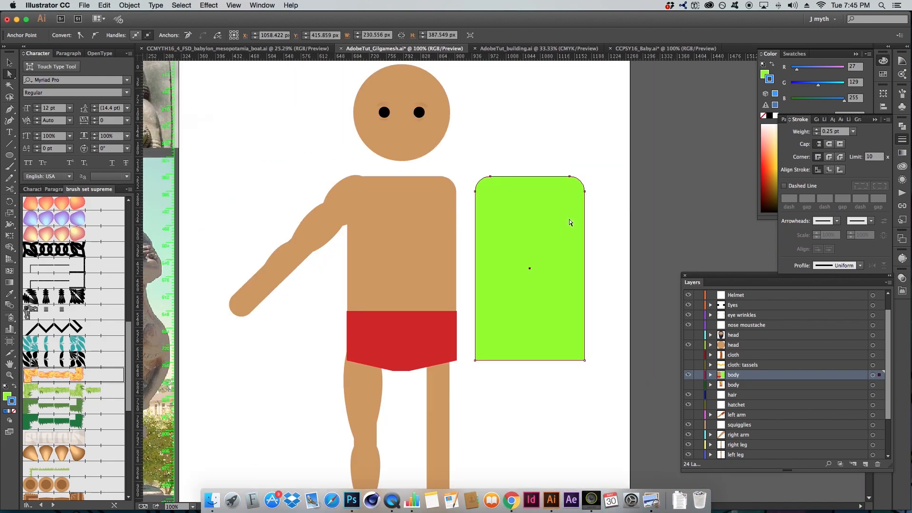
# Draw a slanted line about 60 px wide and 294 px high across the green rectangle's upper edge with a 40 pt blue stroke.
pyautogui.click(522, 145)
pyautogui.press('\\')
pyautogui.moveTo(512, 147); pyautogui.dragTo(540, 287)
pyautogui.press('i')
pyautogui.click(853, 131)
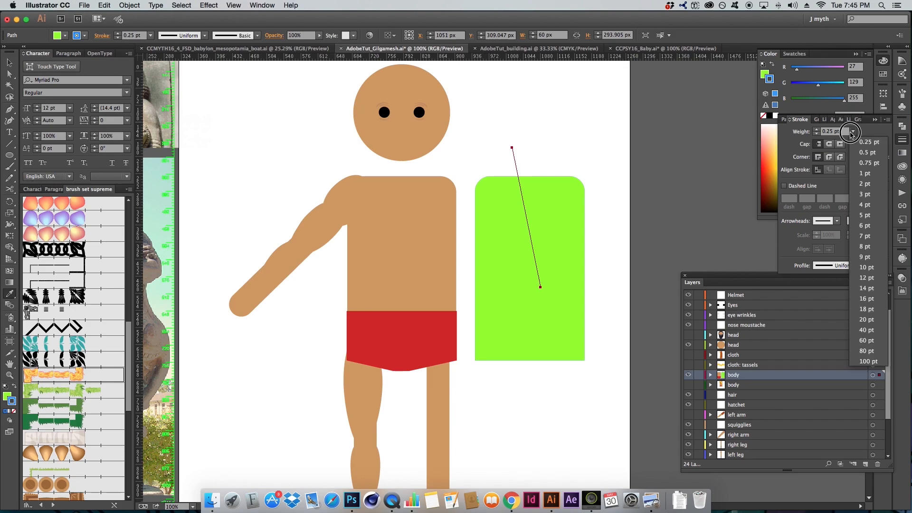
pyautogui.click(866, 319)
pyautogui.press('a')
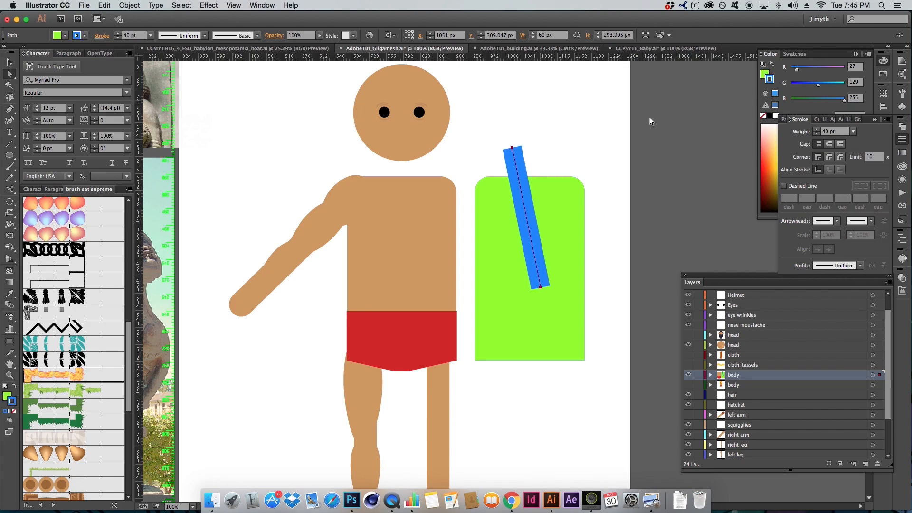
# Move the thick blue line so it overlaps the green rectangle's upper right corner.
pyautogui.click(593, 134)
pyautogui.moveTo(516, 160)
pyautogui.mouseDown()
pyautogui.moveTo(557, 148)
pyautogui.moveTo(621, 152)
pyautogui.mouseUp()
pyautogui.click(636, 153)
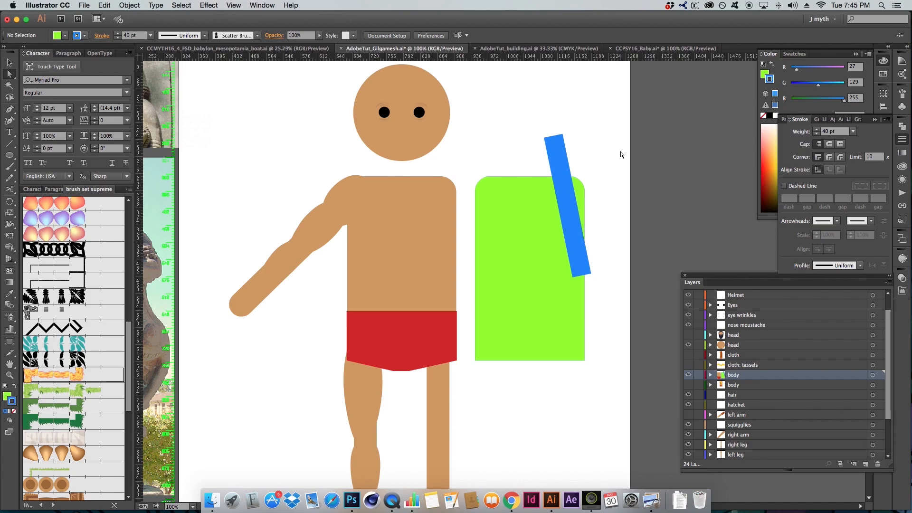
# Group the blue line with the green rectangle and deselect them.
pyautogui.press('v')
pyautogui.moveTo(620, 153); pyautogui.dragTo(538, 231)
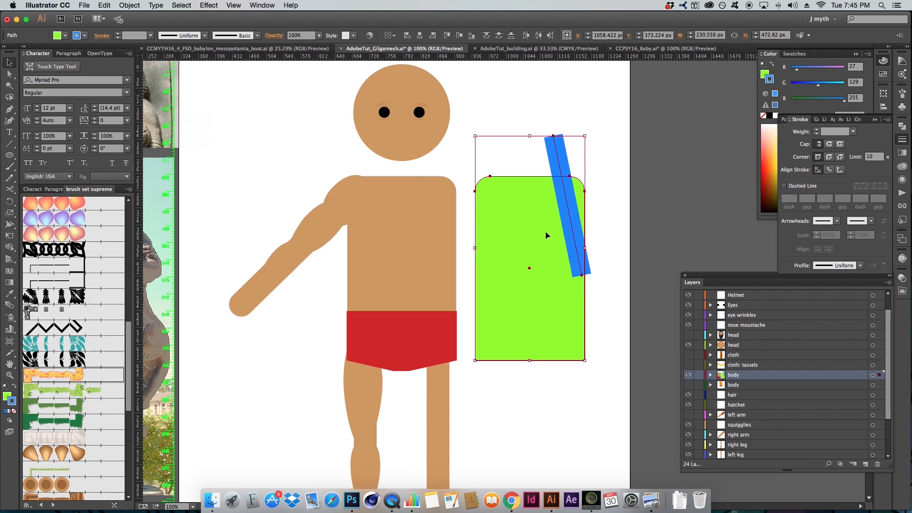
pyautogui.click(585, 165)
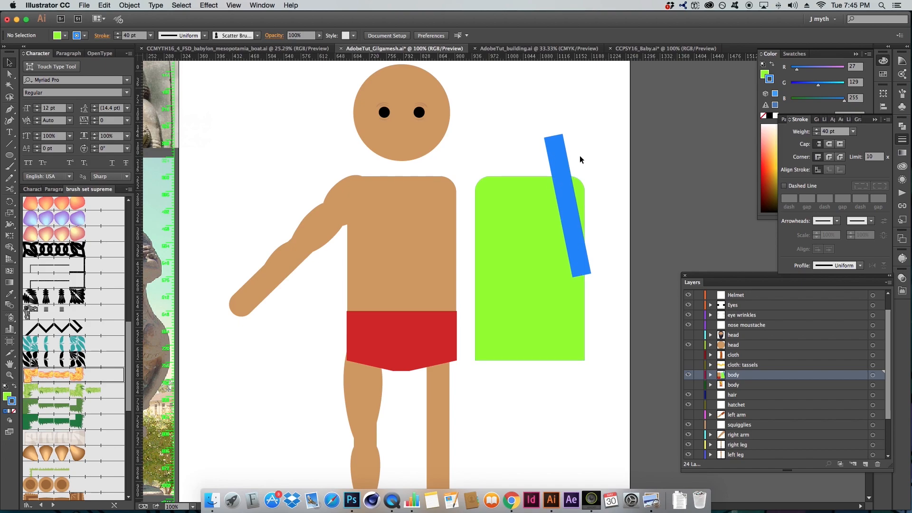
pyautogui.moveTo(601, 157); pyautogui.dragTo(525, 209)
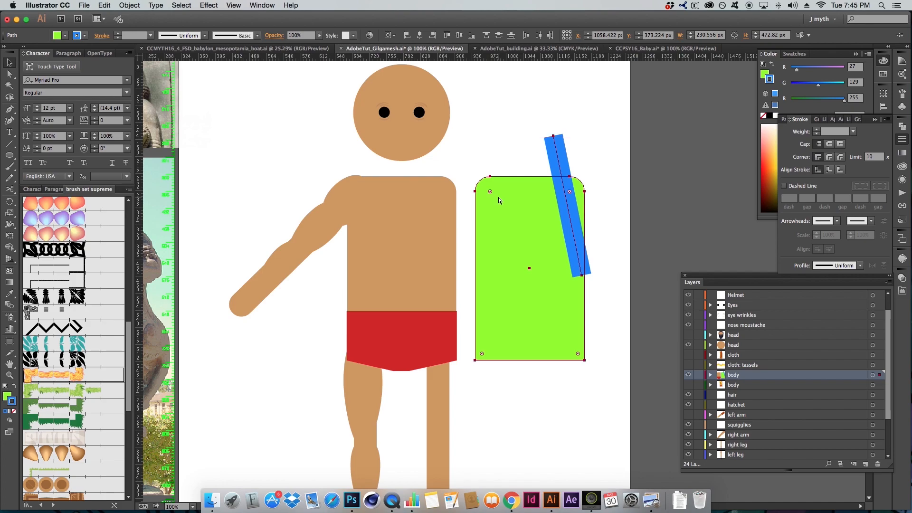
pyautogui.press('super+g')
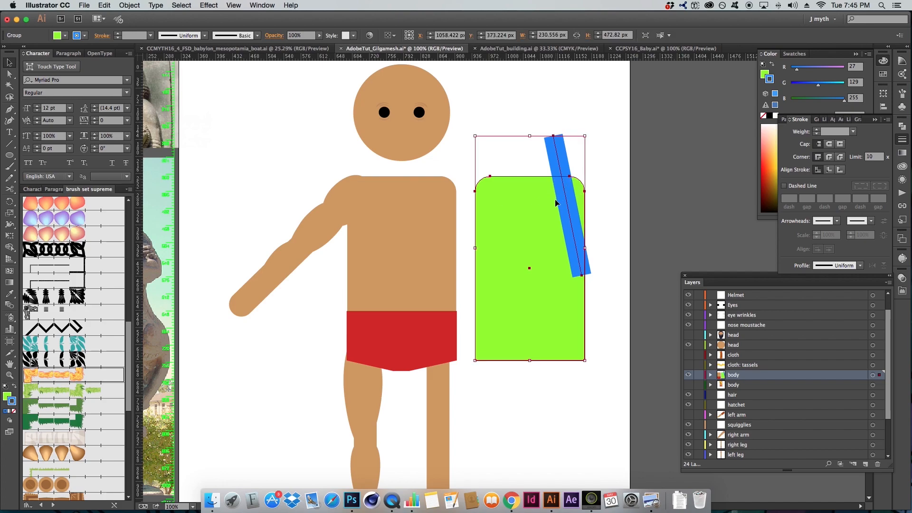
pyautogui.press('super+shift+a')
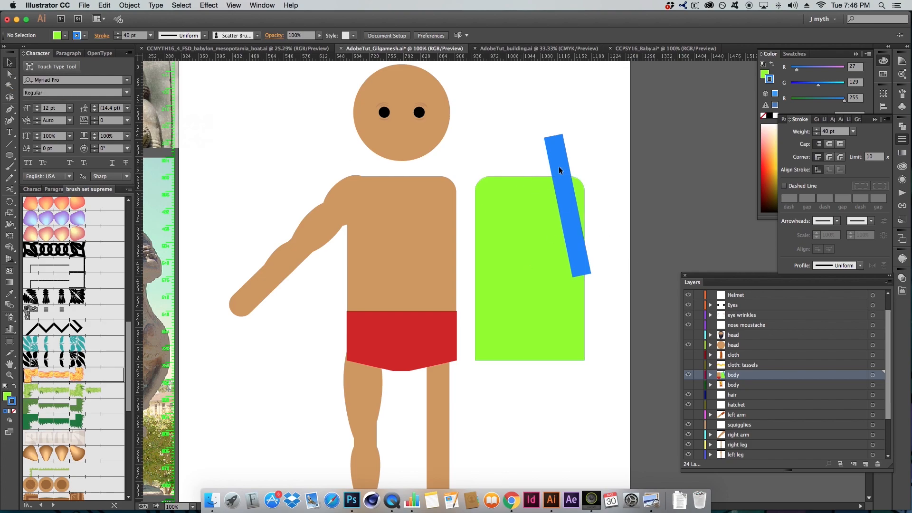
# Select and deselect the group repeatedly by its rectangle and its line to check how grouped objects select together.
pyautogui.click(546, 205)
pyautogui.click(629, 129)
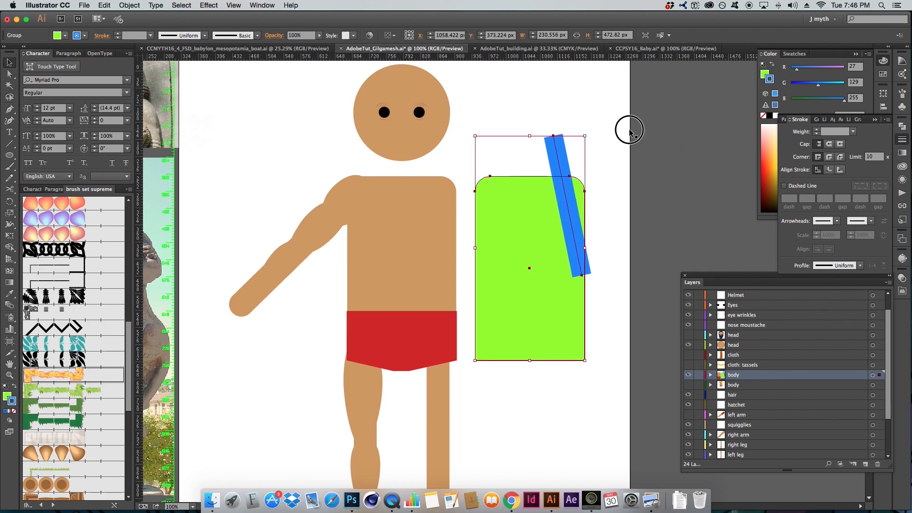
pyautogui.click(528, 198)
pyautogui.click(642, 145)
pyautogui.click(552, 147)
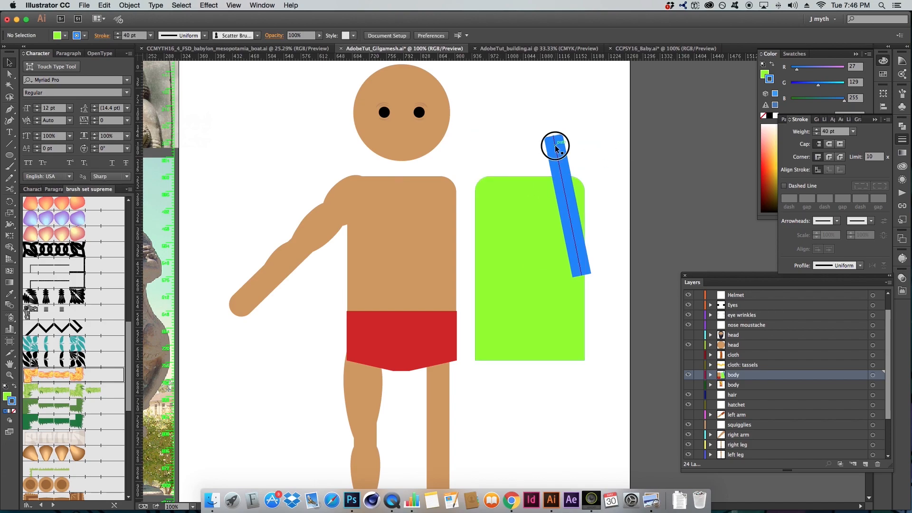
pyautogui.click(519, 146)
pyautogui.click(539, 184)
pyautogui.click(623, 150)
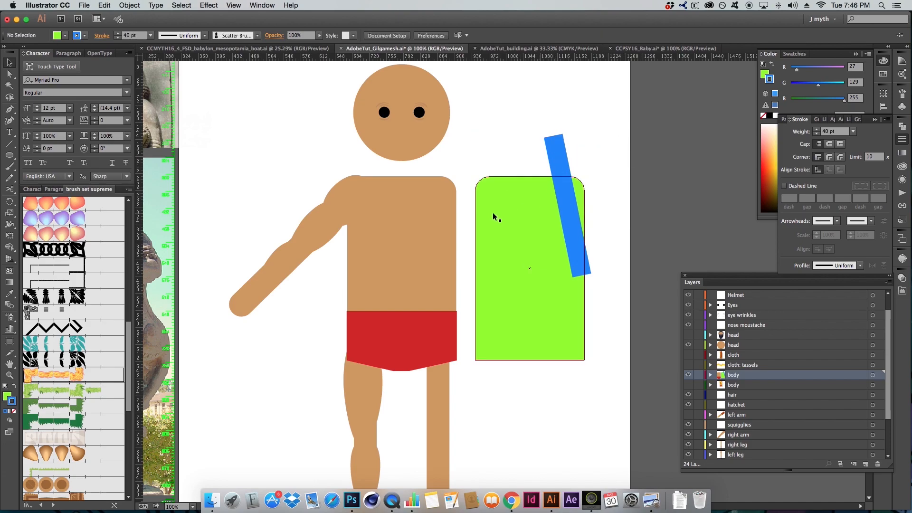
pyautogui.click(509, 211)
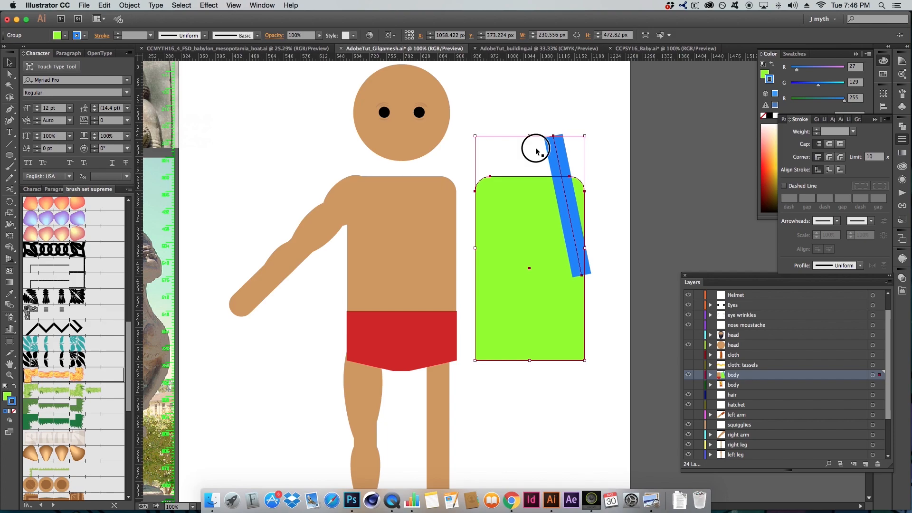
pyautogui.click(506, 173)
# Try moving the single upper-arm oval away from the arm, and undo the move.
pyautogui.click(312, 221)
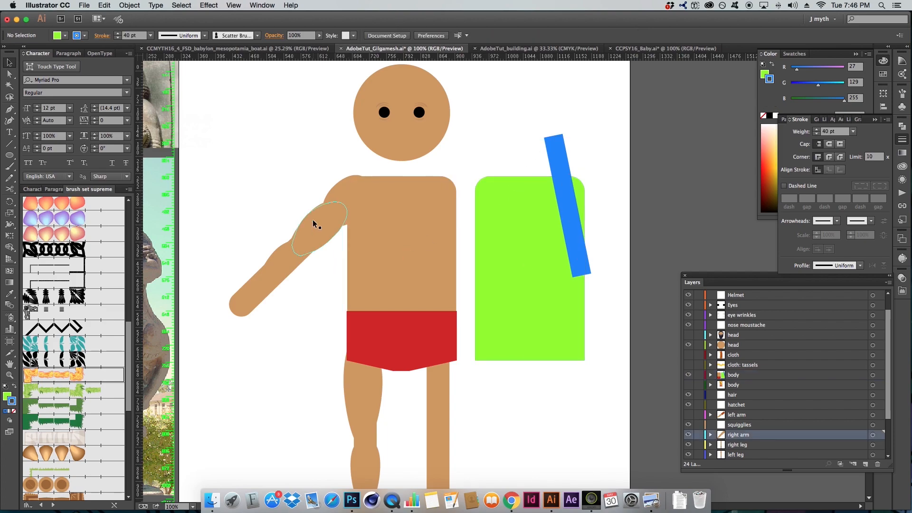
pyautogui.moveTo(313, 219); pyautogui.dragTo(220, 166)
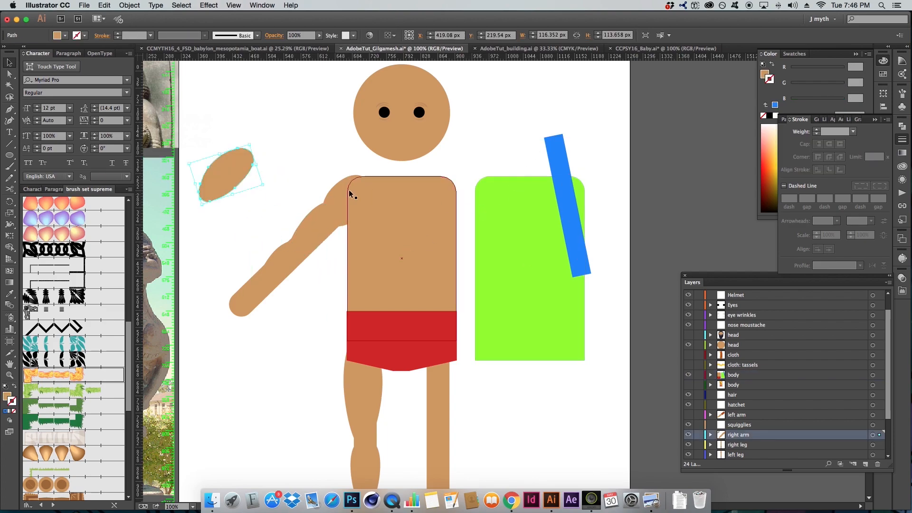
pyautogui.press('super+z')
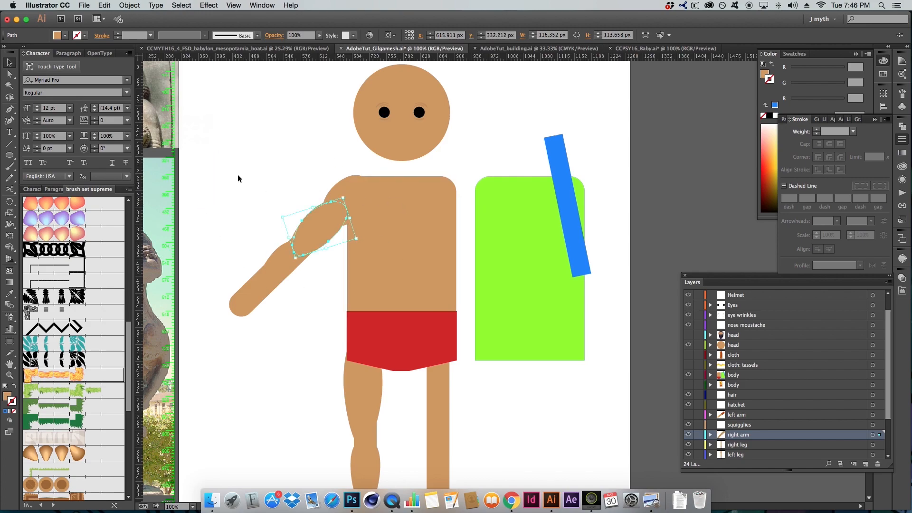
# Select all the shapes and lines of the tan arm and group them.
pyautogui.moveTo(214, 151); pyautogui.dragTo(340, 316)
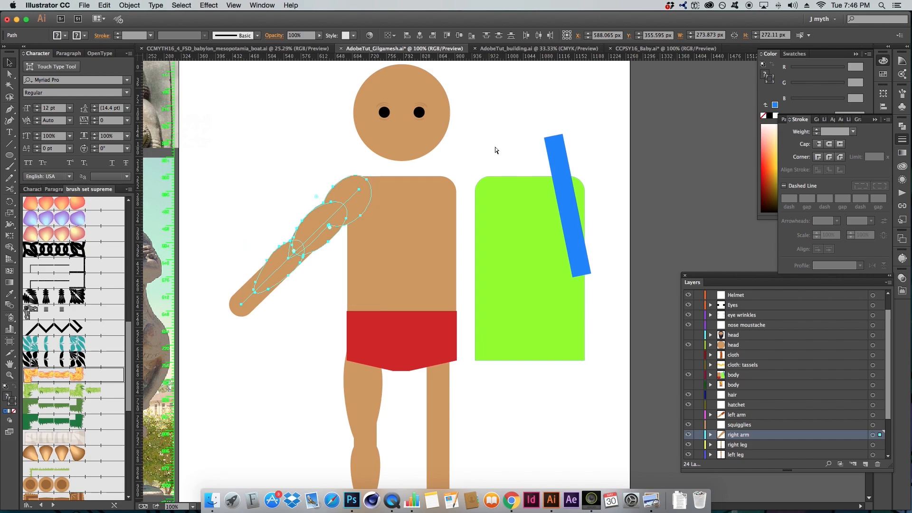
pyautogui.press('a')
pyautogui.press('super+g')
pyautogui.press('a')
pyautogui.click(255, 161)
# Try moving the whole arm away from the body several times, undo each move, and deselect it.
pyautogui.press('v')
pyautogui.moveTo(343, 198); pyautogui.dragTo(221, 120)
pyautogui.press('super+z')
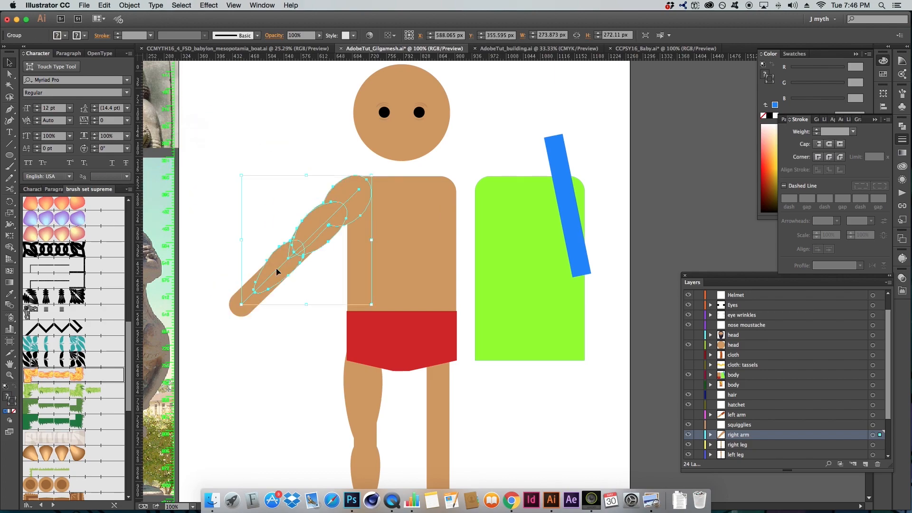
pyautogui.click(299, 280)
pyautogui.moveTo(288, 267); pyautogui.dragTo(239, 238)
pyautogui.press('super+z')
pyautogui.click(271, 300)
pyautogui.click(230, 272)
pyautogui.moveTo(230, 272); pyautogui.dragTo(224, 244)
pyautogui.press('super+z')
pyautogui.click(452, 165)
pyautogui.moveTo(324, 223); pyautogui.dragTo(272, 203)
pyautogui.press('super+z')
pyautogui.click(509, 141)
# Try moving the grouped muscular leg away from the figure, undo the move, and deselect it.
pyautogui.moveTo(340, 408); pyautogui.dragTo(440, 282)
pyautogui.press('a')
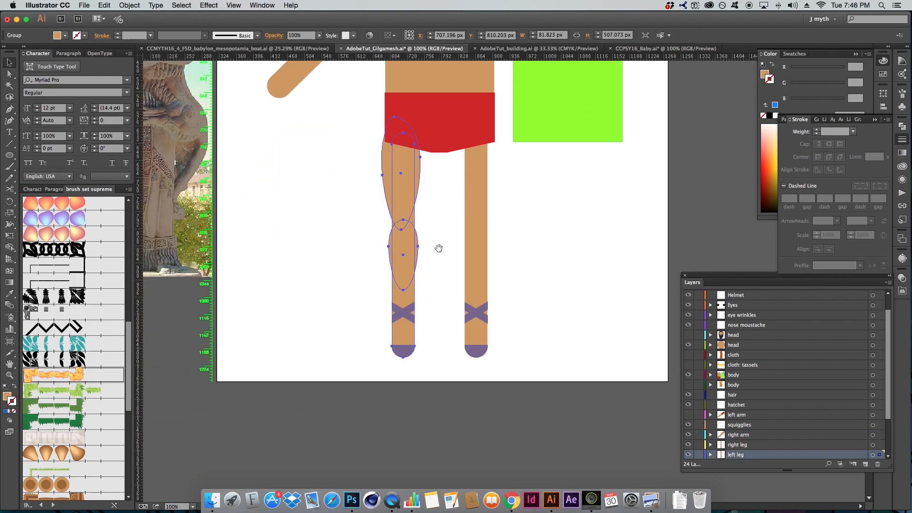
pyautogui.moveTo(439, 247); pyautogui.dragTo(413, 357)
pyautogui.click(426, 344)
pyautogui.moveTo(501, 272); pyautogui.dragTo(471, 351)
pyautogui.press('v')
pyautogui.moveTo(352, 356); pyautogui.dragTo(241, 347)
pyautogui.press('super+z')
pyautogui.click(525, 377)
# Delete the group of the green rectangle and blue line beside the torso.
pyautogui.press('a')
pyautogui.press('z')
pyautogui.keyDown('alt'); pyautogui.click(505, 373); pyautogui.keyUp('alt')
pyautogui.moveTo(478, 253); pyautogui.dragTo(503, 381)
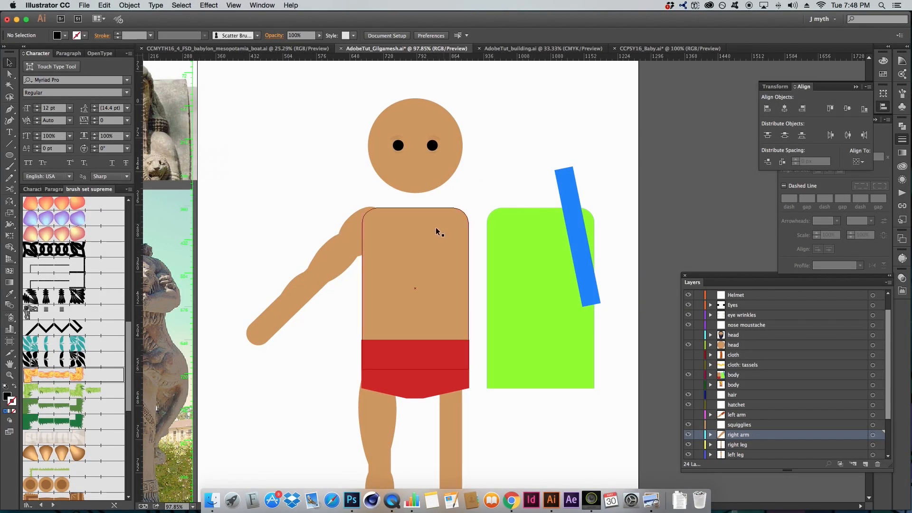
pyautogui.scroll(-1, 427, 223)
pyautogui.hscroll(-1, 427, 223)
pyautogui.click(611, 227)
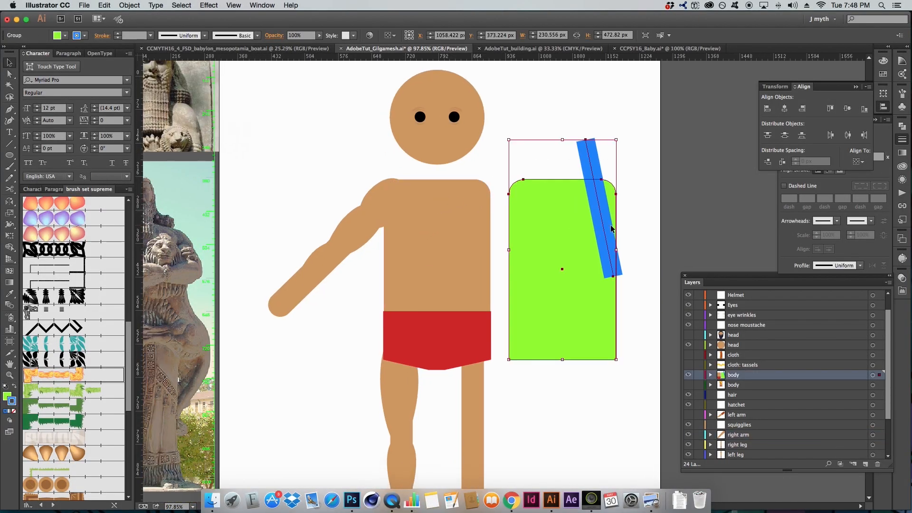
pyautogui.press('Delete')
pyautogui.press('a')
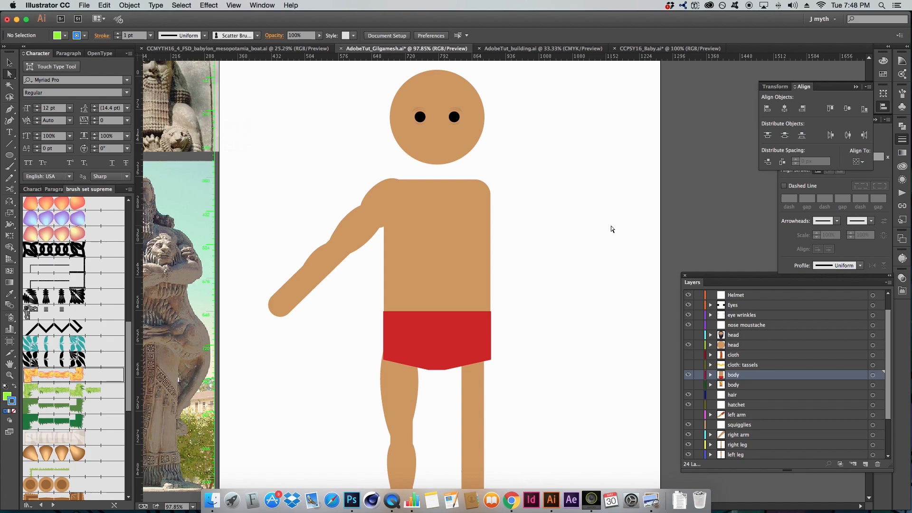
# Look at the Rotate and Reflect tools that share one slot and pick the Reflect tool.
pyautogui.click(8, 203)
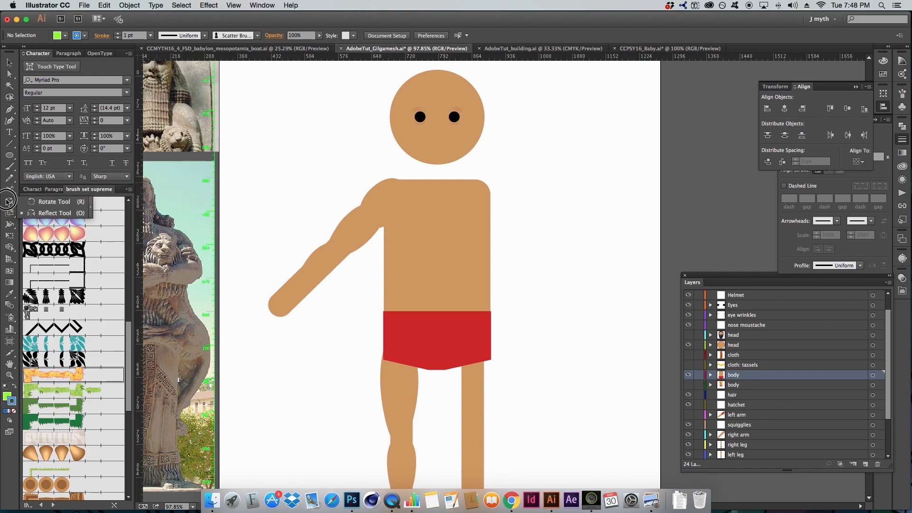
pyautogui.click(12, 216)
pyautogui.click(12, 216)
pyautogui.moveTo(12, 216); pyautogui.dragTo(29, 213)
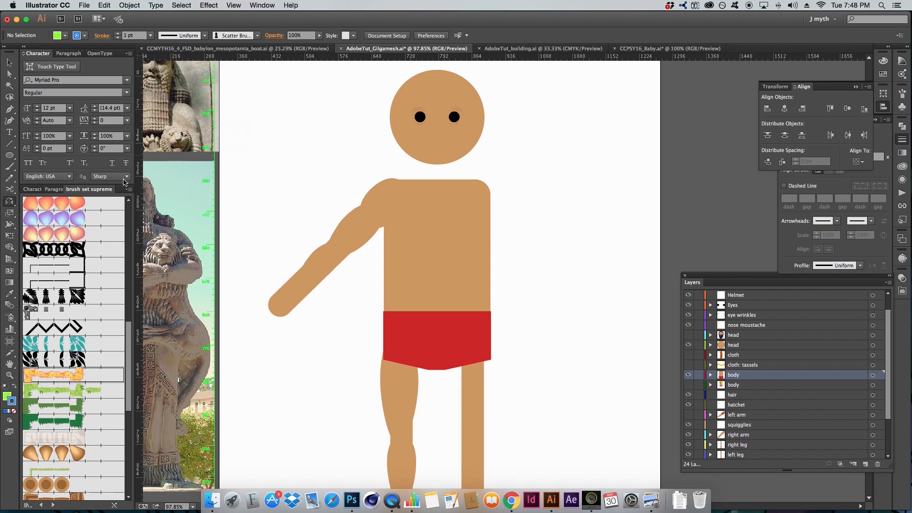
pyautogui.click(10, 202)
pyautogui.moveTo(337, 156); pyautogui.dragTo(336, 173)
pyautogui.press('a')
pyautogui.moveTo(6, 201); pyautogui.dragTo(60, 203)
# Reflect a copy of the grouped muscular arm across the vertical axis, after previewing the horizontal axis.
pyautogui.press('v')
pyautogui.click(362, 236)
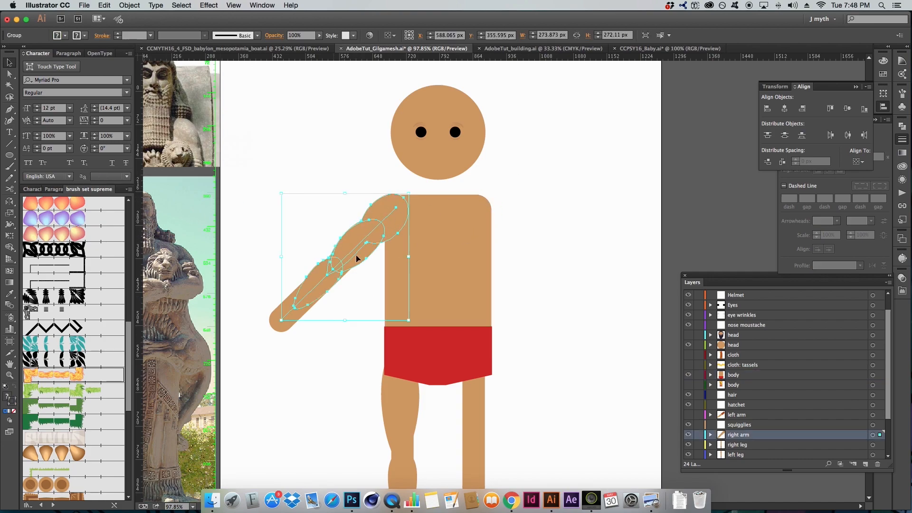
pyautogui.press('r')
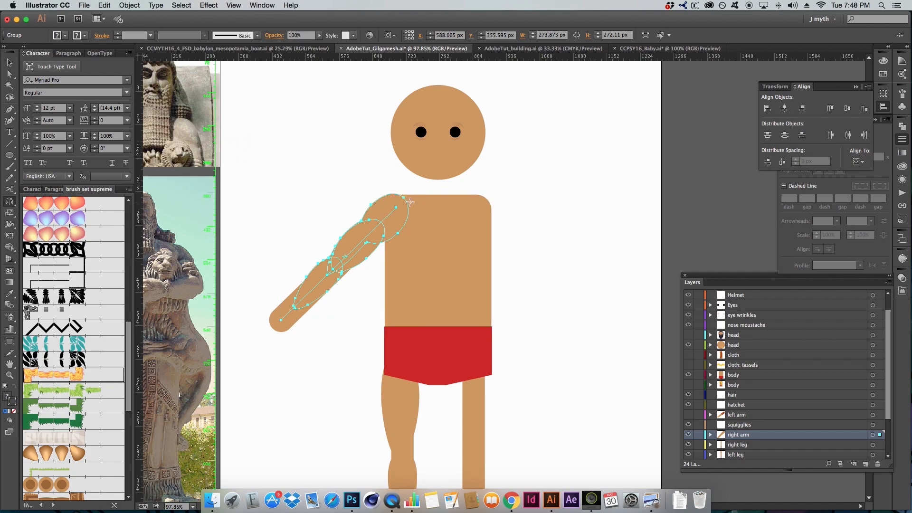
pyautogui.doubleClick(10, 202)
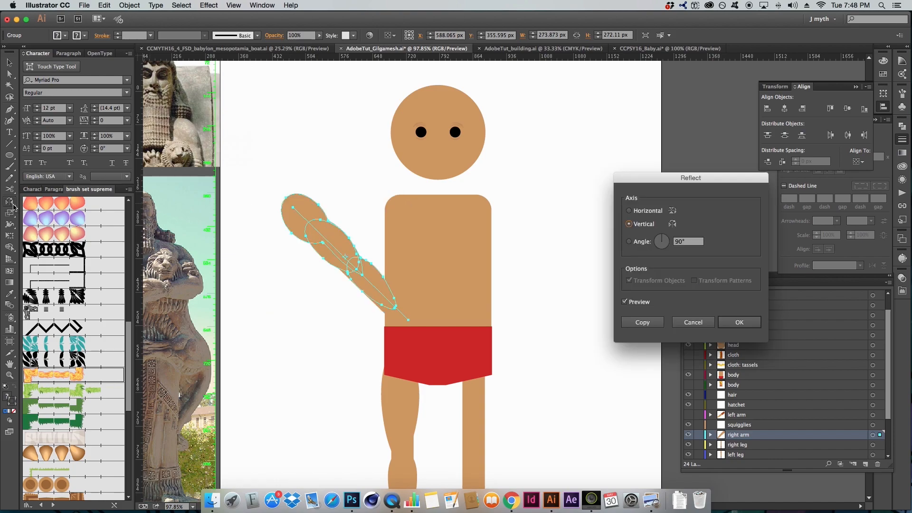
pyautogui.click(642, 214)
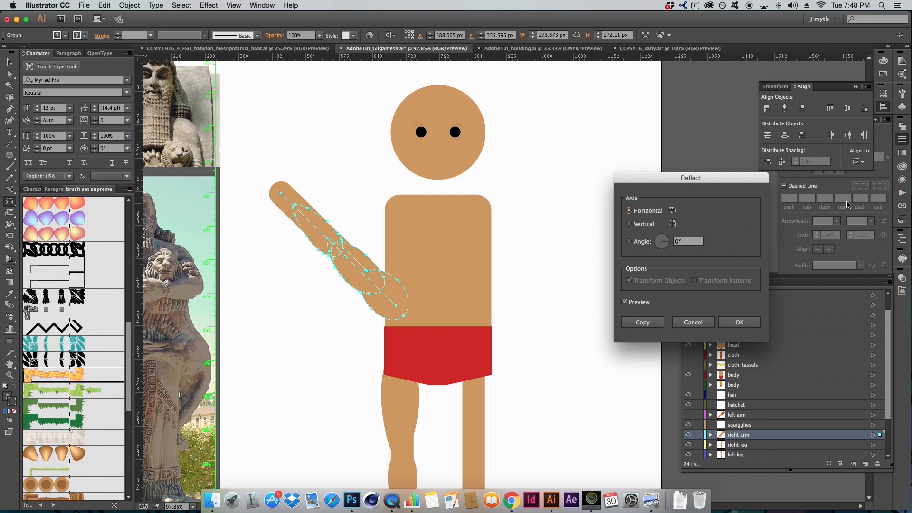
pyautogui.click(650, 224)
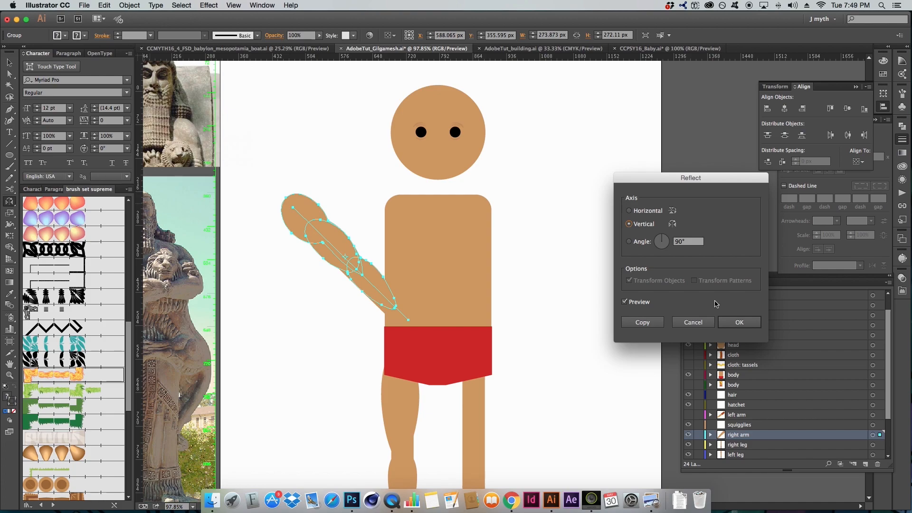
pyautogui.click(651, 324)
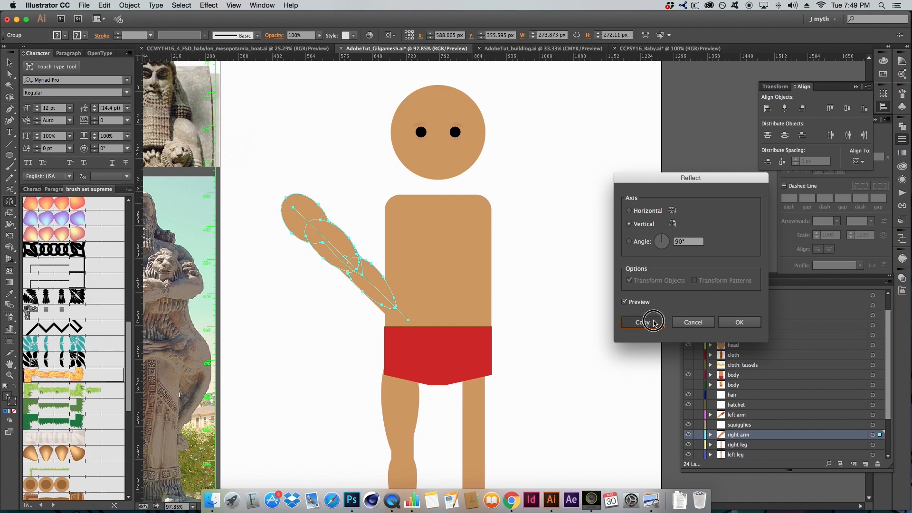
pyautogui.click(653, 323)
# Move the mirrored arm copy onto the torso's opposite shoulder and deselect it.
pyautogui.press('v')
pyautogui.moveTo(321, 228); pyautogui.dragTo(510, 240)
pyautogui.click(568, 210)
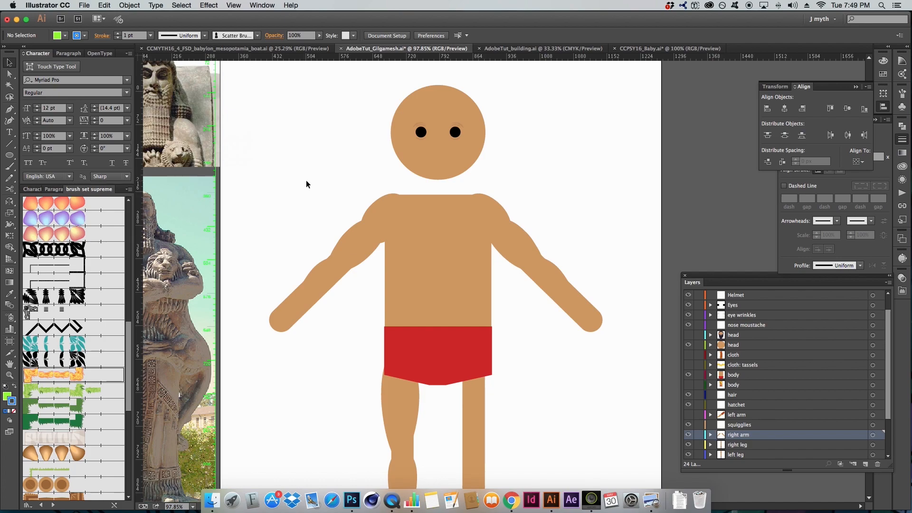
# Undo and redo the placement of the mirrored arm, and move it outward, clear of the torso.
pyautogui.click(366, 226)
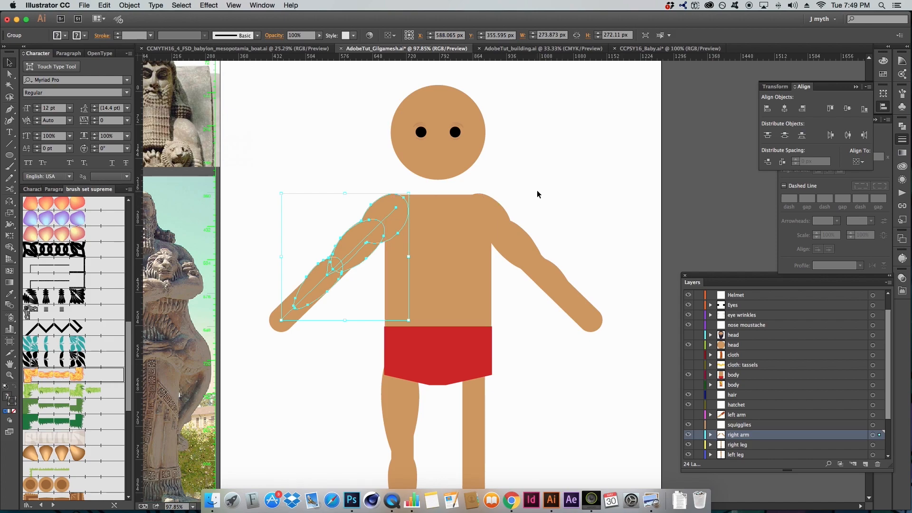
pyautogui.click(543, 211)
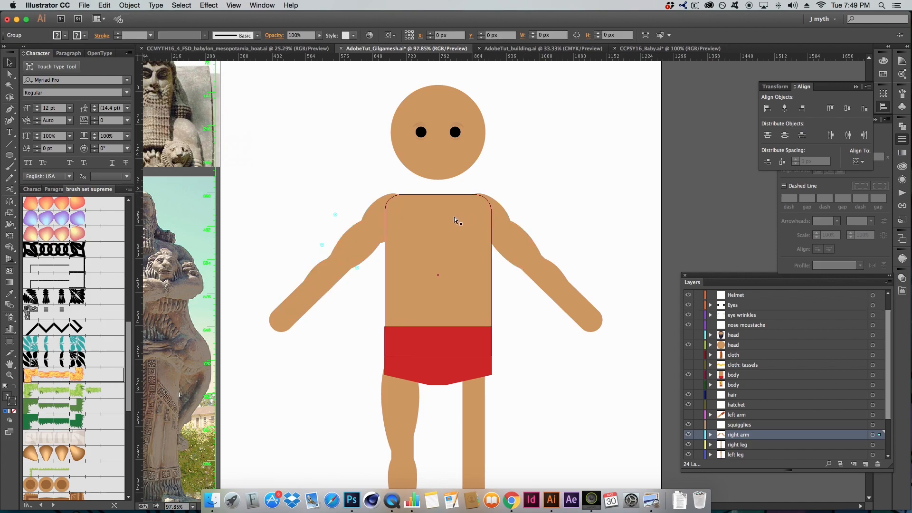
pyautogui.press('super+z')
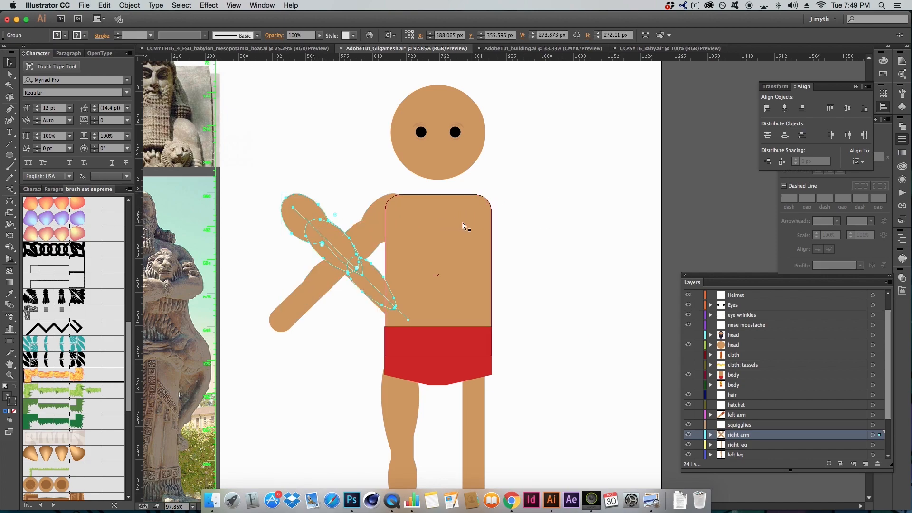
pyautogui.press('super+shift+z')
pyautogui.moveTo(506, 233); pyautogui.dragTo(583, 232)
# Reflect a copy of the original arm across the vertical axis through the lowest point of the head circle, and deselect it.
pyautogui.click(377, 221)
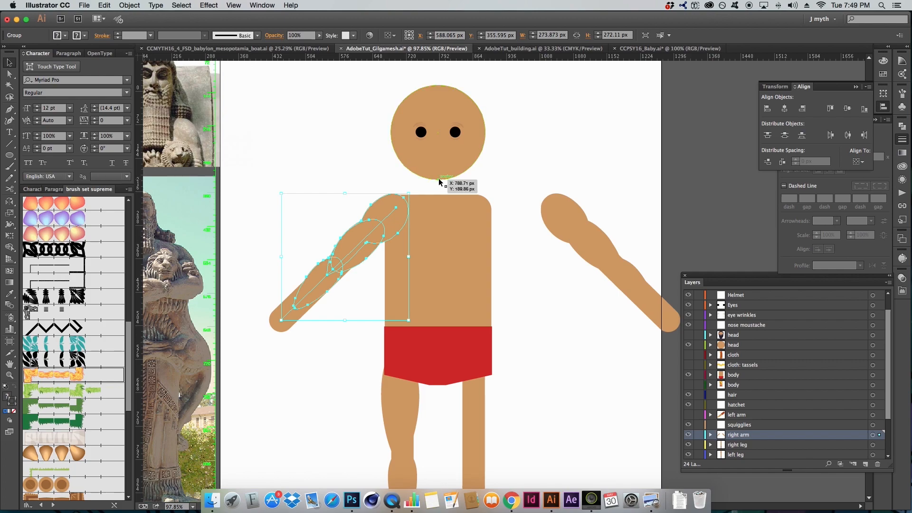
pyautogui.press('r')
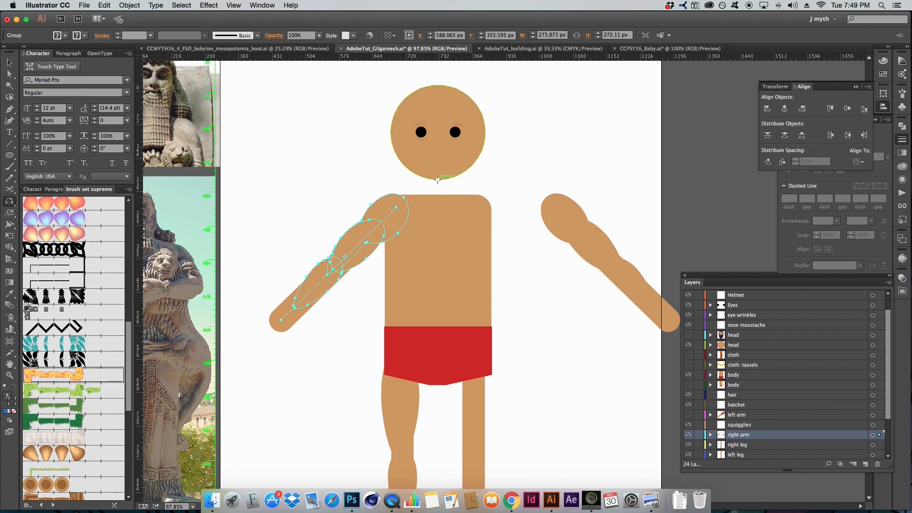
pyautogui.keyDown('alt'); pyautogui.click(437, 179); pyautogui.keyUp('alt')
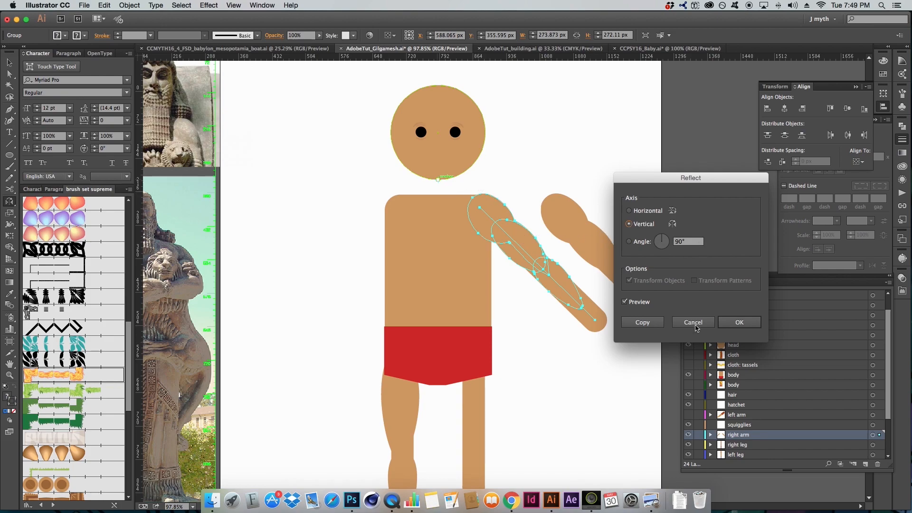
pyautogui.click(645, 322)
pyautogui.press('a')
pyautogui.click(576, 346)
pyautogui.press('v')
pyautogui.click(622, 280)
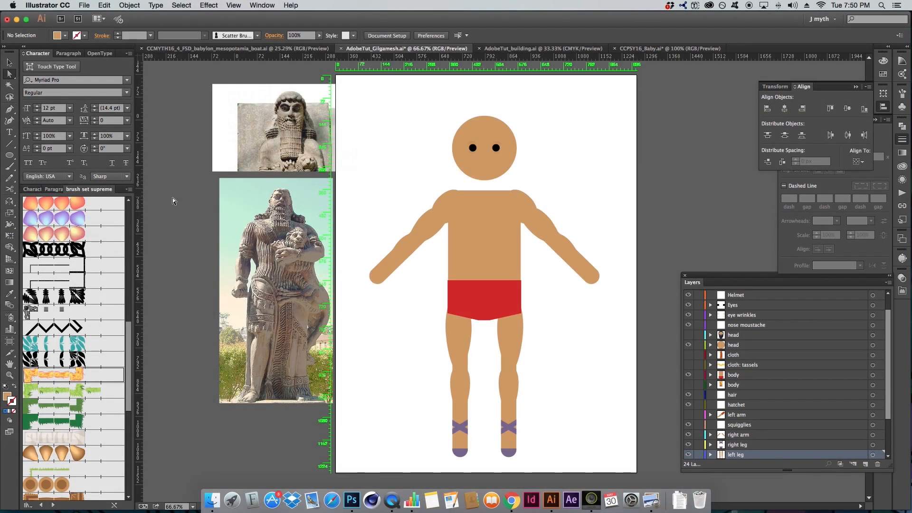
# Try placing a copy of the head circle beside the figure, undo it, and deselect the head.
pyautogui.click(481, 166)
pyautogui.moveTo(482, 167); pyautogui.dragTo(412, 157)
pyautogui.press('super+z')
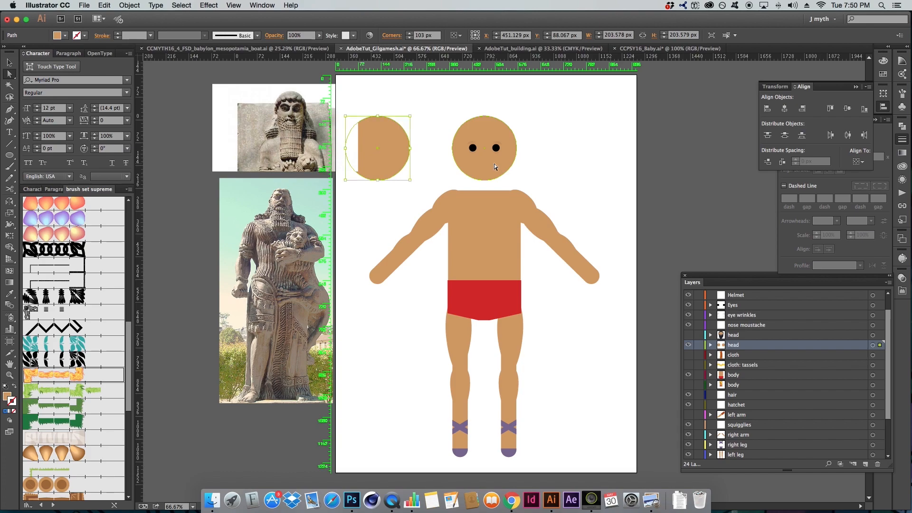
pyautogui.press('super+z')
pyautogui.click(567, 166)
# Try enlarging the head circle with the Scale tool, undo each scaling, and deselect the head.
pyautogui.click(499, 167)
pyautogui.press('s')
pyautogui.moveTo(545, 114); pyautogui.dragTo(558, 105)
pyautogui.press('super+z')
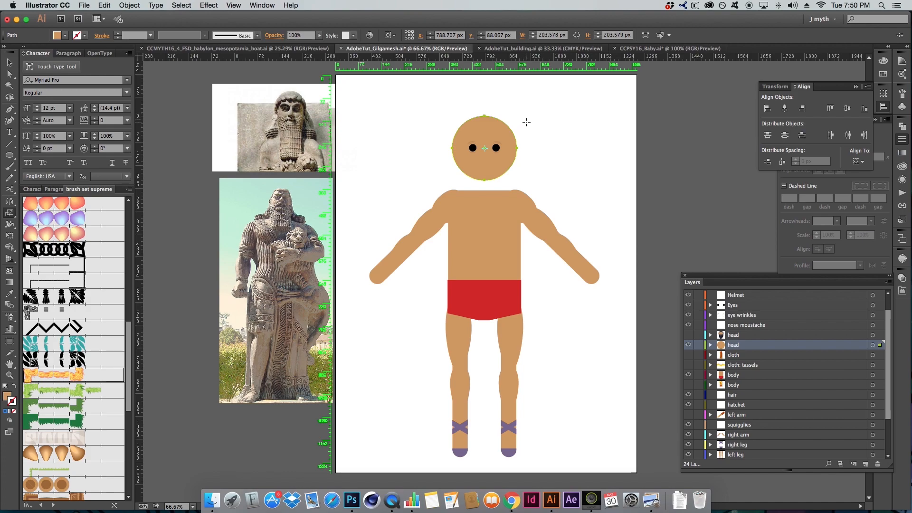
pyautogui.click(9, 214)
pyautogui.moveTo(541, 120); pyautogui.dragTo(603, 86)
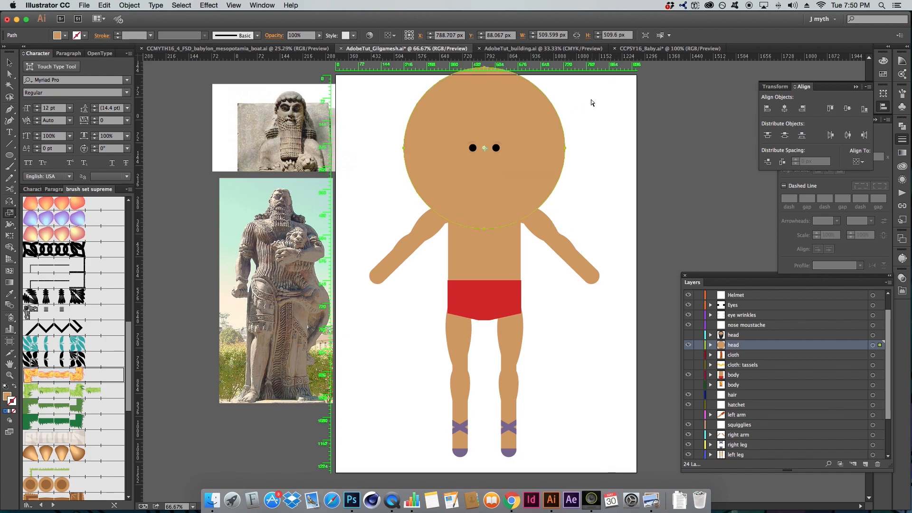
pyautogui.press('super+z')
pyautogui.press('a')
pyautogui.click(560, 178)
pyautogui.moveTo(541, 312); pyautogui.dragTo(545, 262)
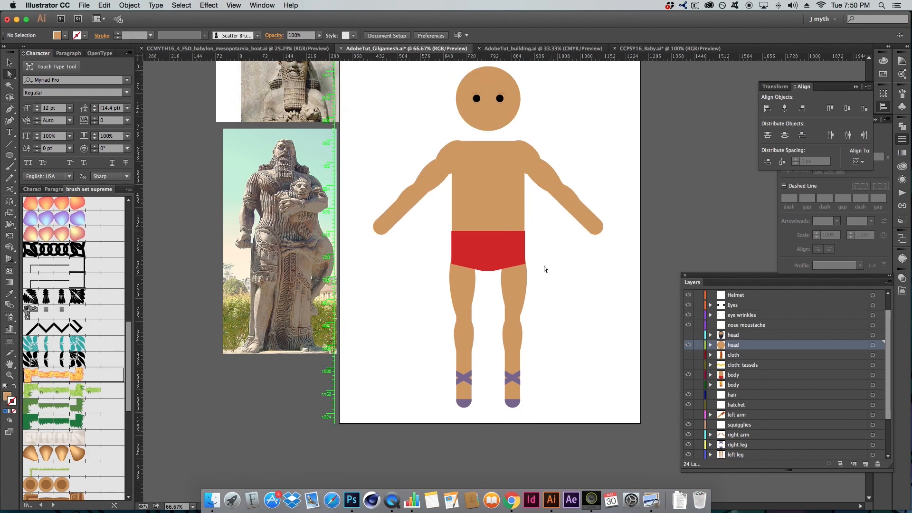
pyautogui.scroll(2, 514, 235)
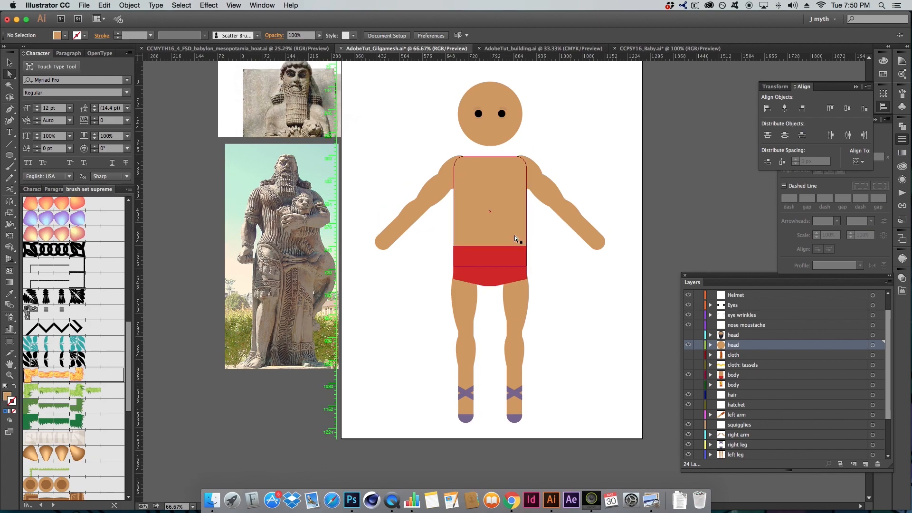
pyautogui.hscroll(3, 514, 235)
pyautogui.scroll(2, 518, 238)
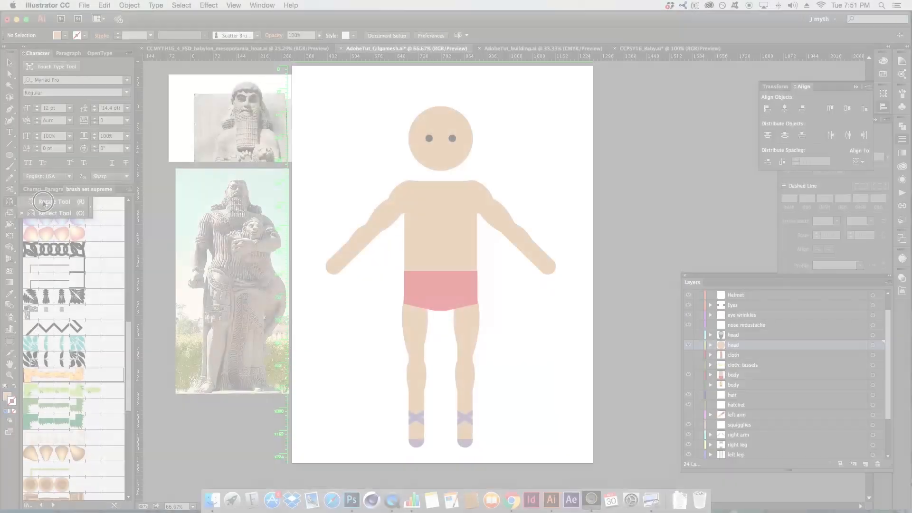
# Try swinging the mirrored arm up and down with the Rotate tool, undoing the rotations.
pyautogui.press('v')
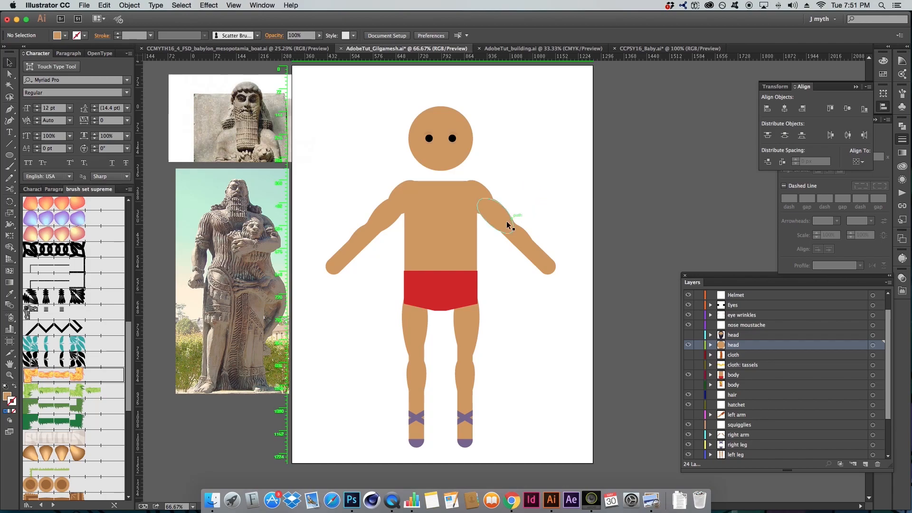
pyautogui.click(501, 223)
pyautogui.press('r')
pyautogui.moveTo(570, 240); pyautogui.dragTo(525, 122)
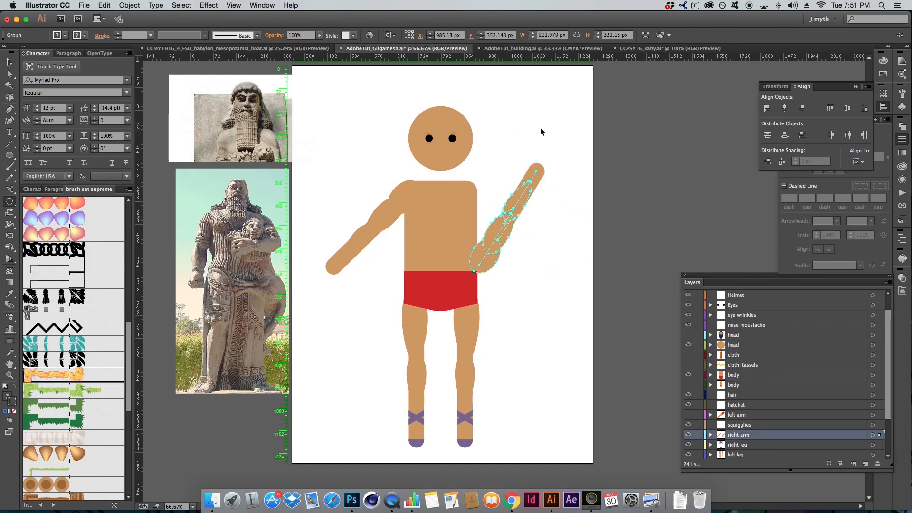
pyautogui.press('super+z')
pyautogui.moveTo(542, 225); pyautogui.dragTo(534, 177)
pyautogui.moveTo(537, 184); pyautogui.dragTo(546, 285)
pyautogui.press('super+z')
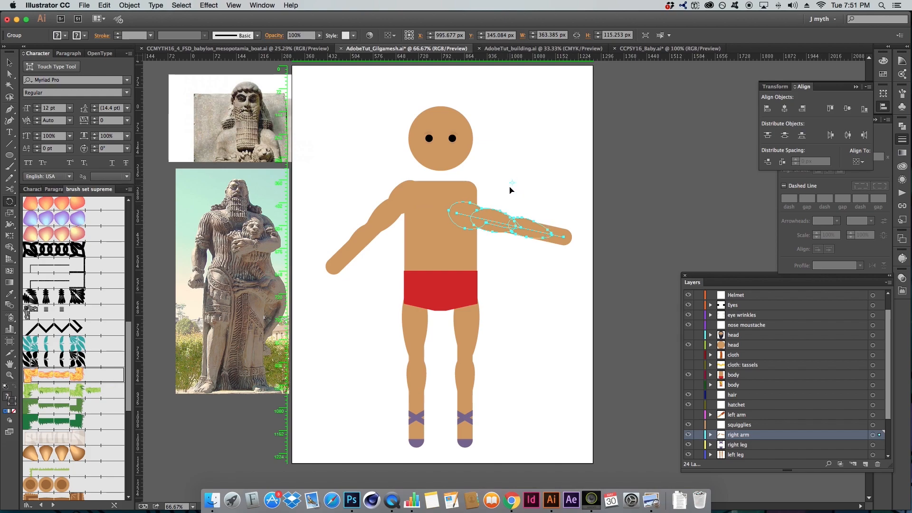
# Try rotating the mirrored arm further, undo the rotation so it rests at the shoulder, and deselect it.
pyautogui.scroll(4, 526, 190)
pyautogui.scroll(-4, 512, 187)
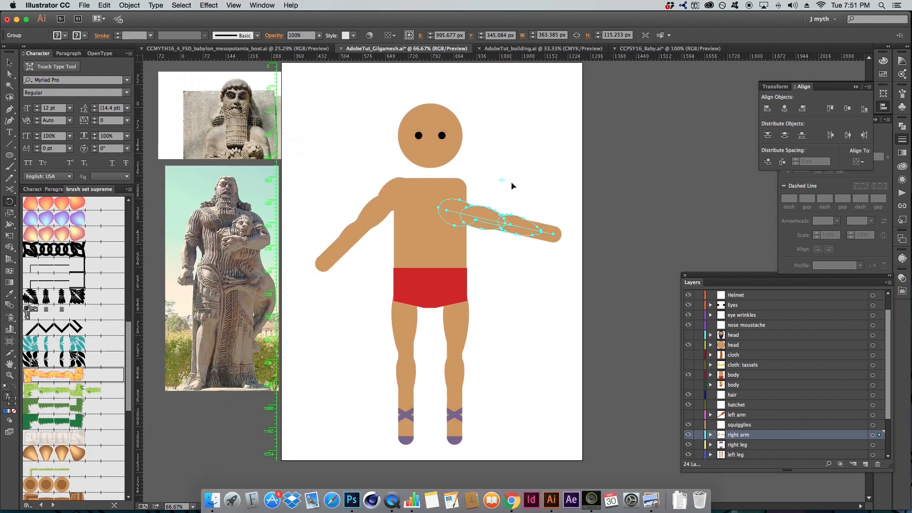
pyautogui.scroll(1, 513, 185)
pyautogui.moveTo(515, 199); pyautogui.dragTo(527, 212)
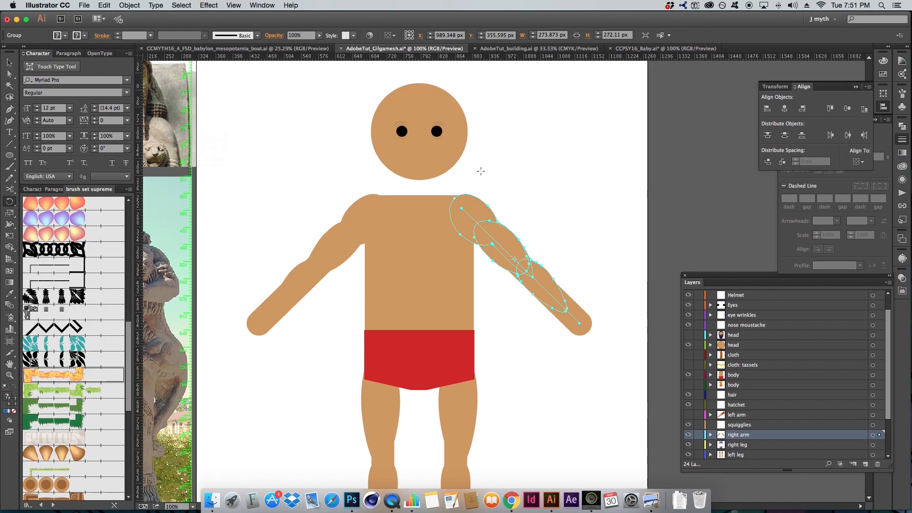
pyautogui.moveTo(497, 342); pyautogui.dragTo(300, 275)
pyautogui.press('cmd+z')
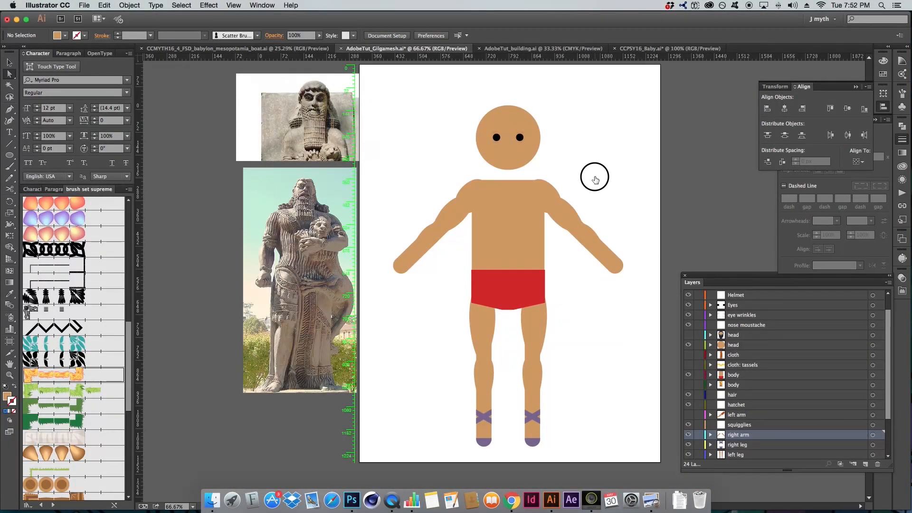
pyautogui.moveTo(592, 175); pyautogui.dragTo(549, 183)
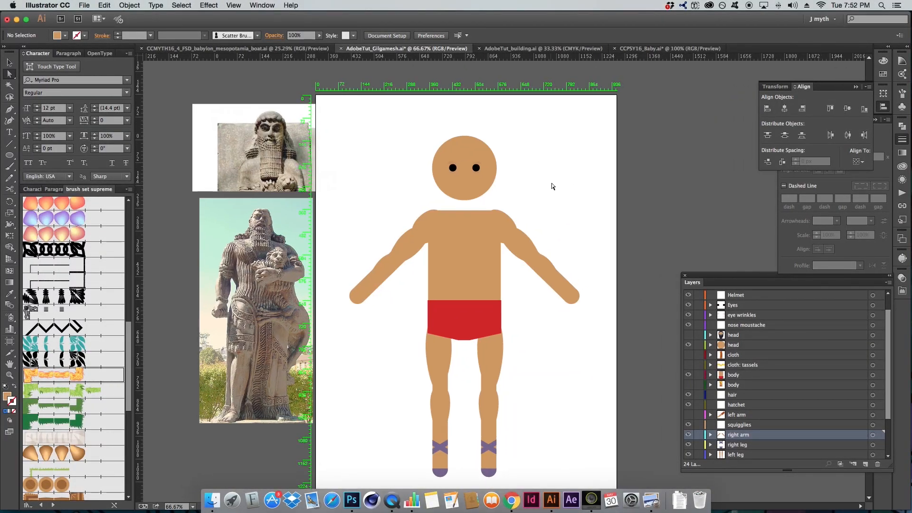
# Select both arms together, try moving them sideways as one selection, and undo the move.
pyautogui.press('v')
pyautogui.click(520, 242)
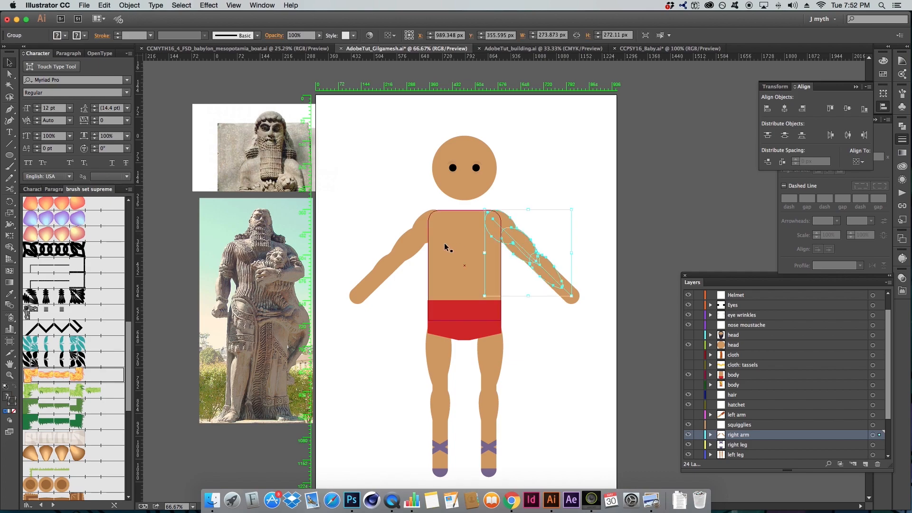
pyautogui.keyDown('shift'); pyautogui.click(409, 241); pyautogui.keyUp('shift')
pyautogui.press('a')
pyautogui.click(578, 190)
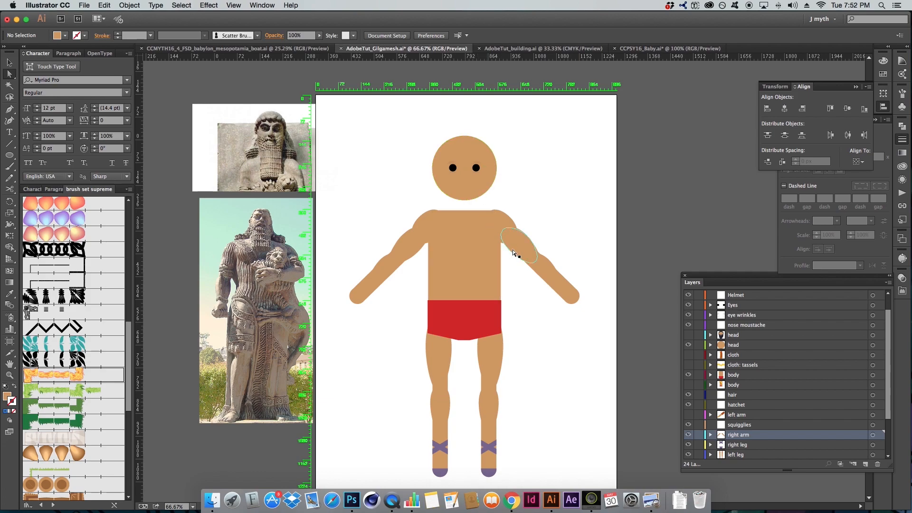
pyautogui.press('v')
pyautogui.click(515, 244)
pyautogui.keyDown('shift'); pyautogui.click(413, 243); pyautogui.keyUp('shift')
pyautogui.moveTo(413, 243); pyautogui.dragTo(537, 240)
pyautogui.press('super+z')
pyautogui.click(583, 194)
pyautogui.press('super+z')
# Move both arms together sideways so that they sit off-centre from the torso.
pyautogui.keyDown('shift'); pyautogui.click(421, 235); pyautogui.keyUp('shift')
pyautogui.moveTo(421, 235); pyautogui.dragTo(453, 234)
pyautogui.press('a')
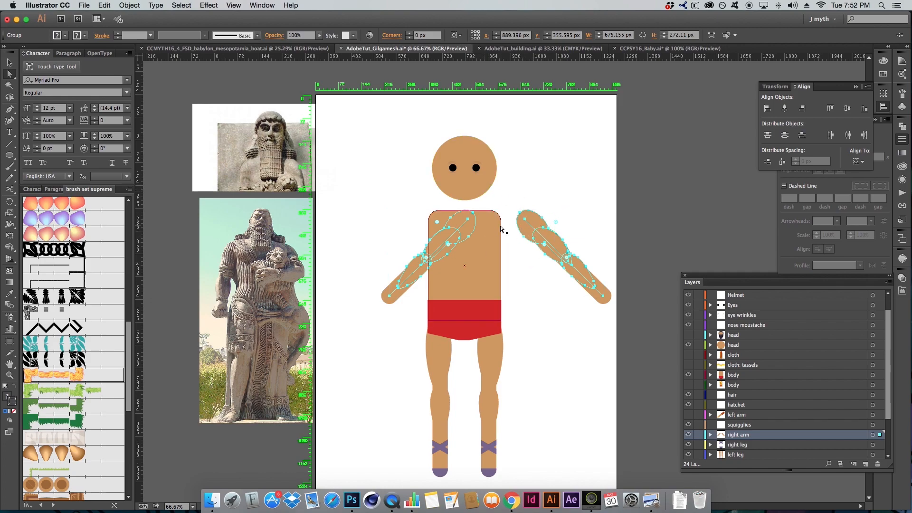
pyautogui.press('v')
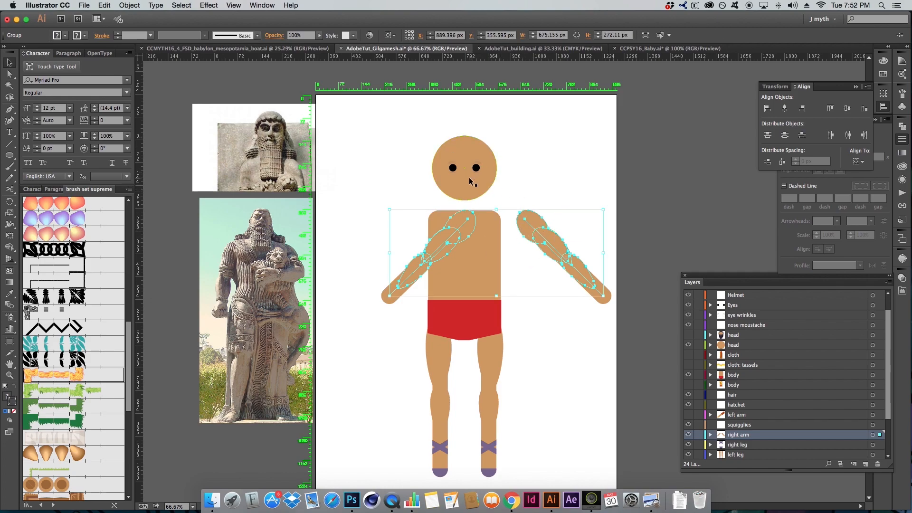
# Add the head to the selection of both arms and make it the key object for alignment.
pyautogui.keyDown('shift'); pyautogui.click(468, 145); pyautogui.keyUp('shift')
pyautogui.click(467, 144)
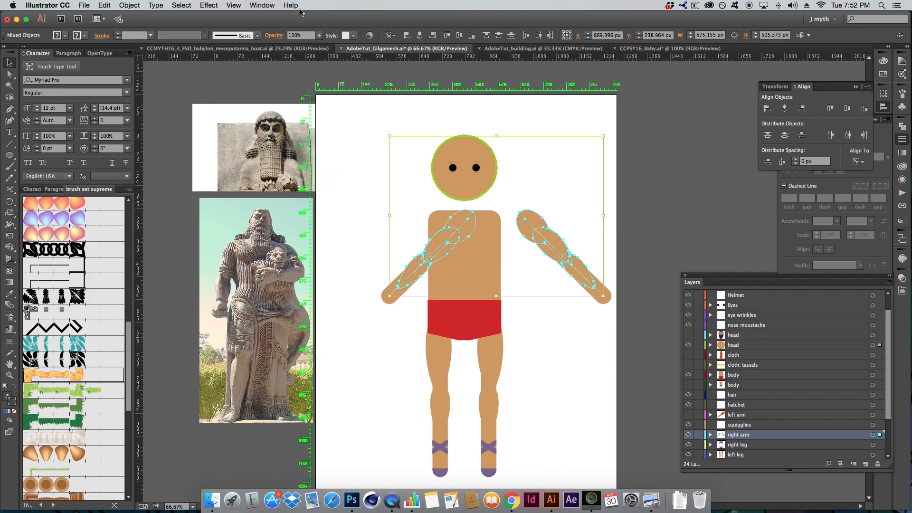
pyautogui.click(271, 5)
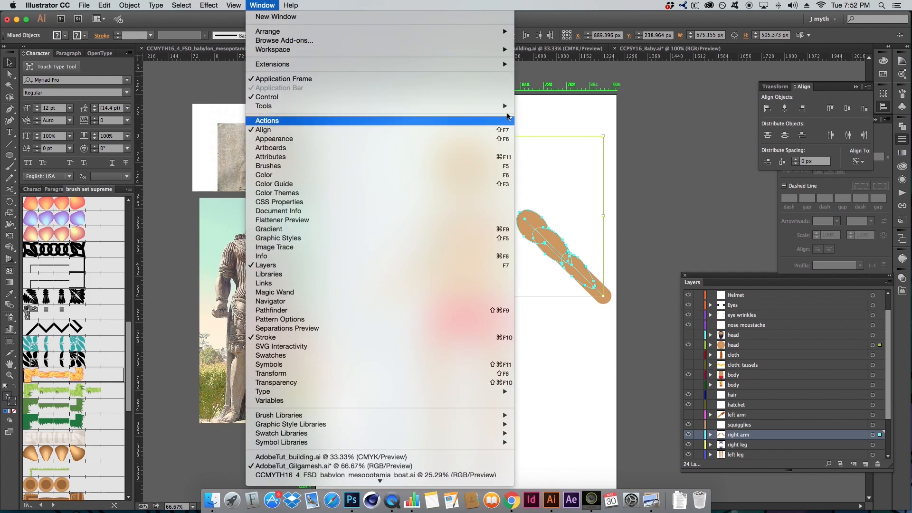
pyautogui.click(830, 94)
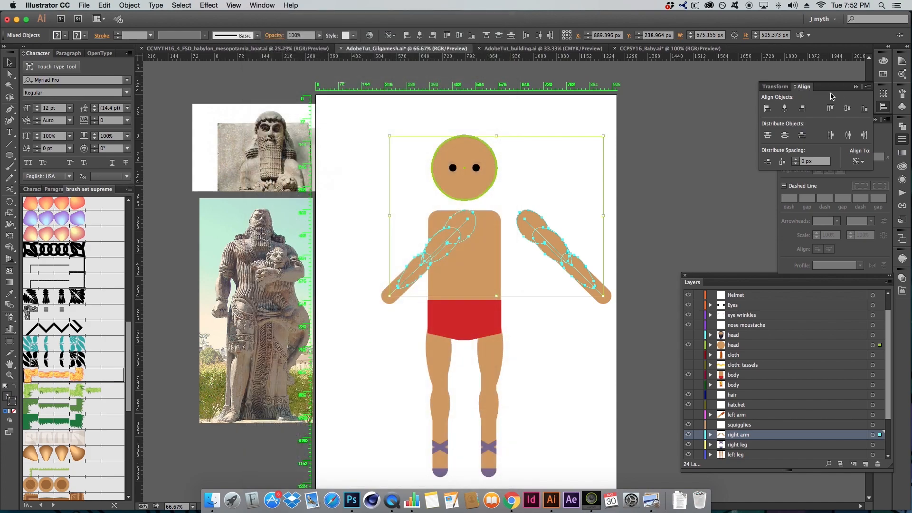
# Try aligning the arms to the head's left and right edges, finish with them centred horizontally on the head, and deselect.
pyautogui.click(783, 109)
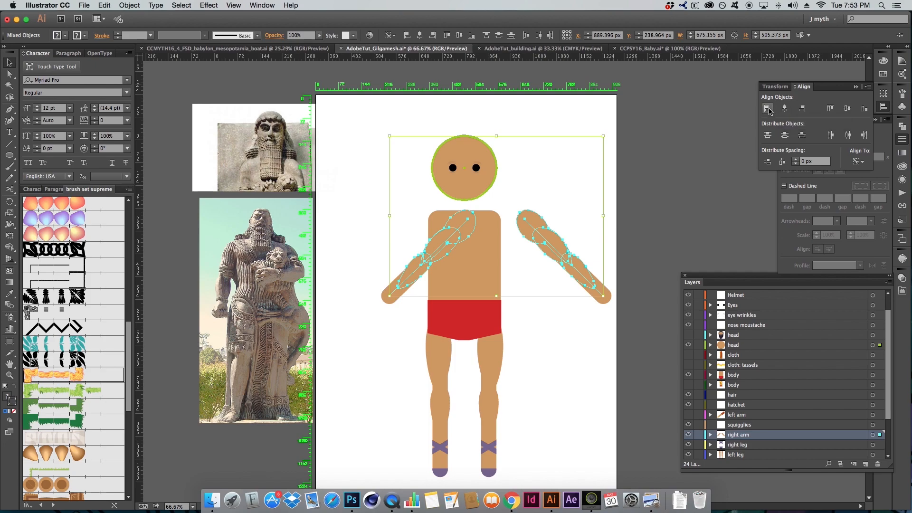
pyautogui.click(769, 110)
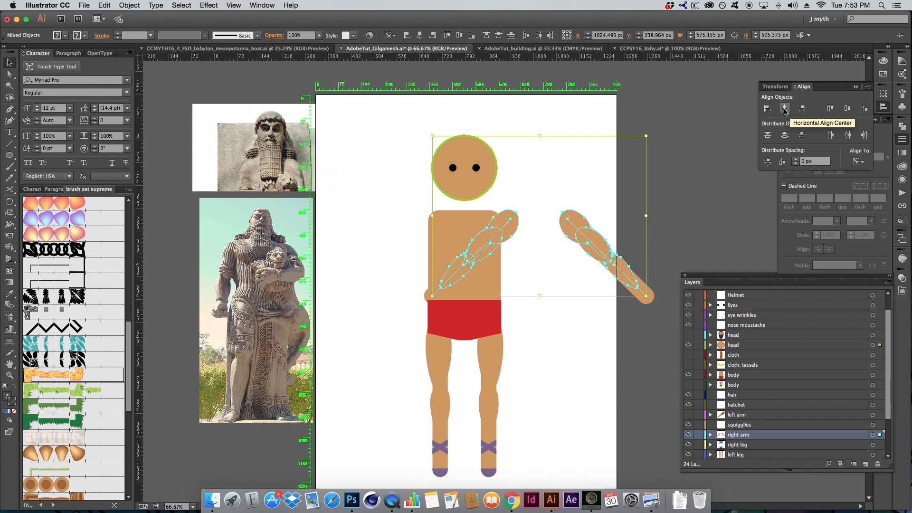
pyautogui.click(802, 108)
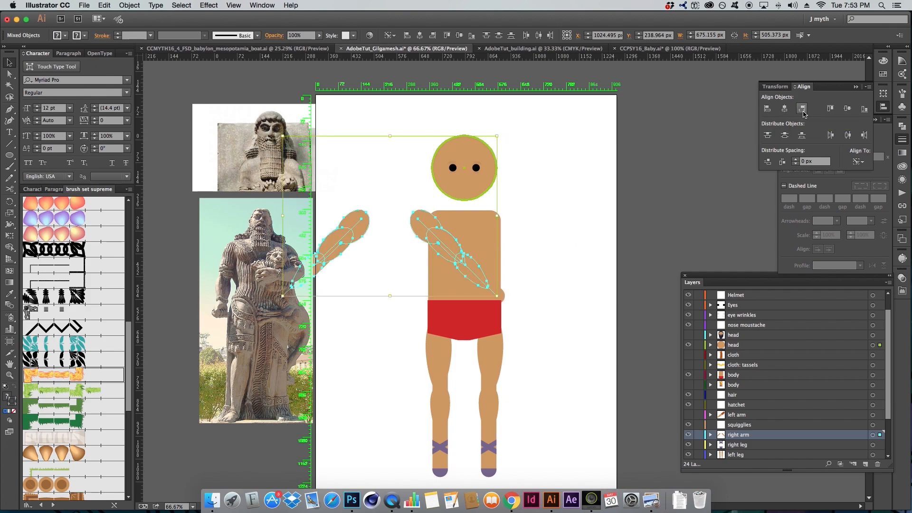
pyautogui.click(784, 109)
pyautogui.click(580, 157)
# Draw a stack of three rectangles of about 225 × 118 px, move them off the artboard, and stagger them sideways.
pyautogui.press('a')
pyautogui.press('m')
pyautogui.moveTo(528, 112); pyautogui.dragTo(573, 220)
pyautogui.press('super+shift+a')
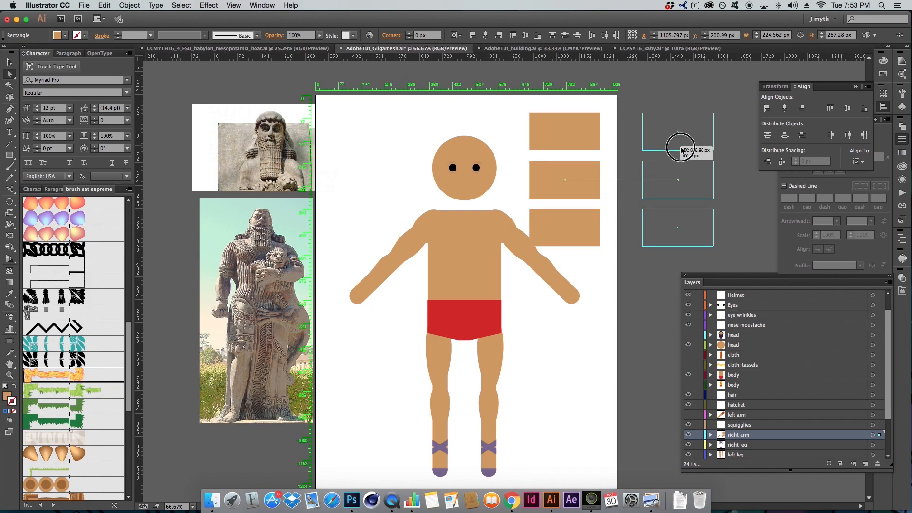
pyautogui.moveTo(565, 181); pyautogui.dragTo(689, 181)
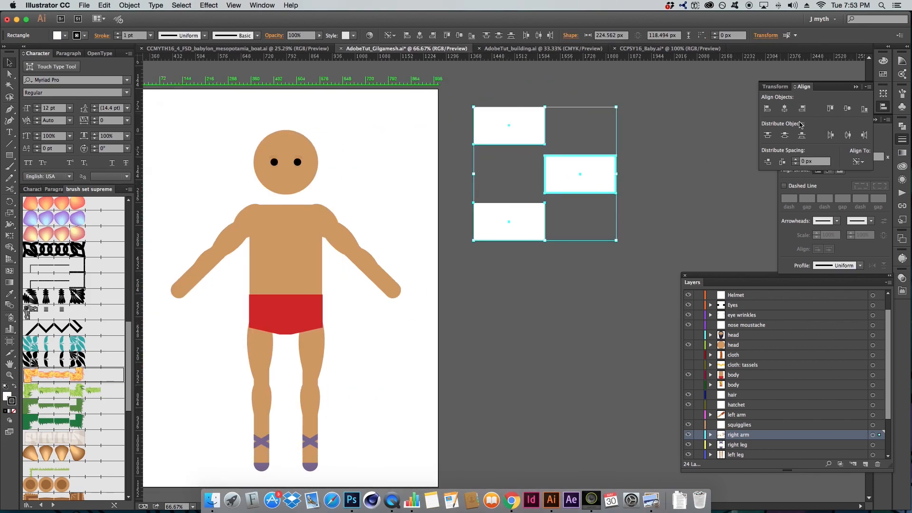
pyautogui.click(525, 194)
pyautogui.moveTo(521, 219); pyautogui.dragTo(623, 220)
# Try centring the three rectangles horizontally on the middle one as key object, and undo the alignment.
pyautogui.moveTo(485, 87); pyautogui.dragTo(655, 280)
pyautogui.click(592, 188)
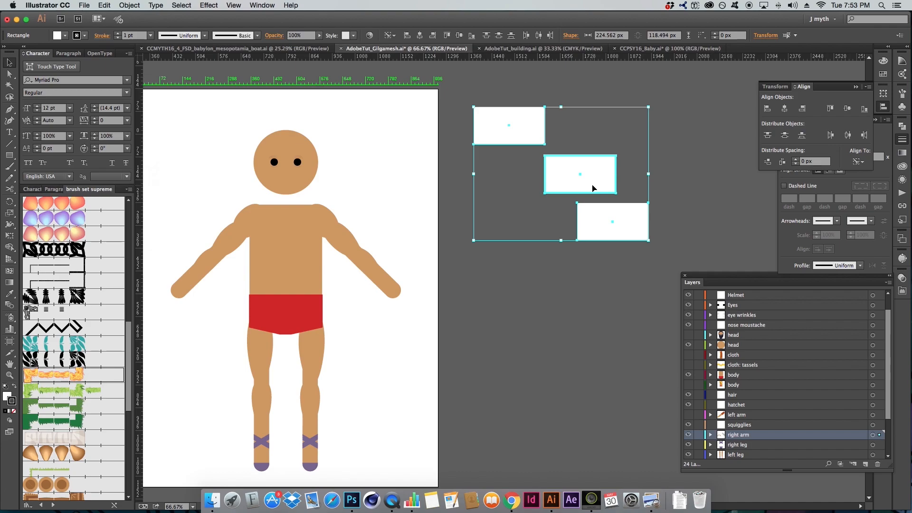
pyautogui.moveTo(478, 85); pyautogui.dragTo(682, 262)
pyautogui.click(582, 165)
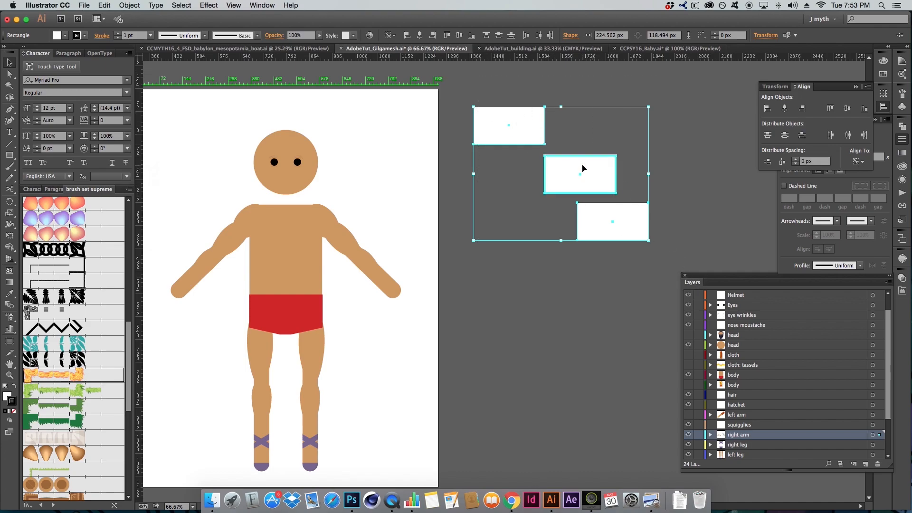
pyautogui.click(785, 109)
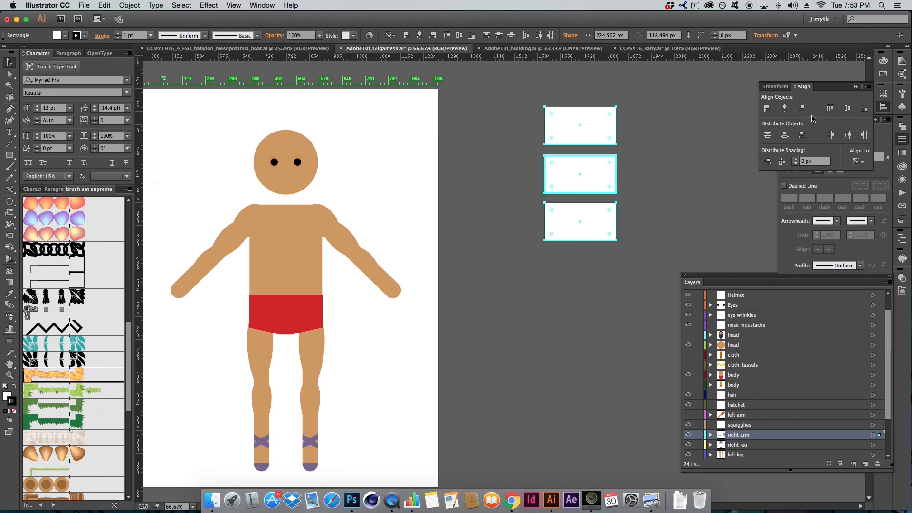
pyautogui.press('super+z')
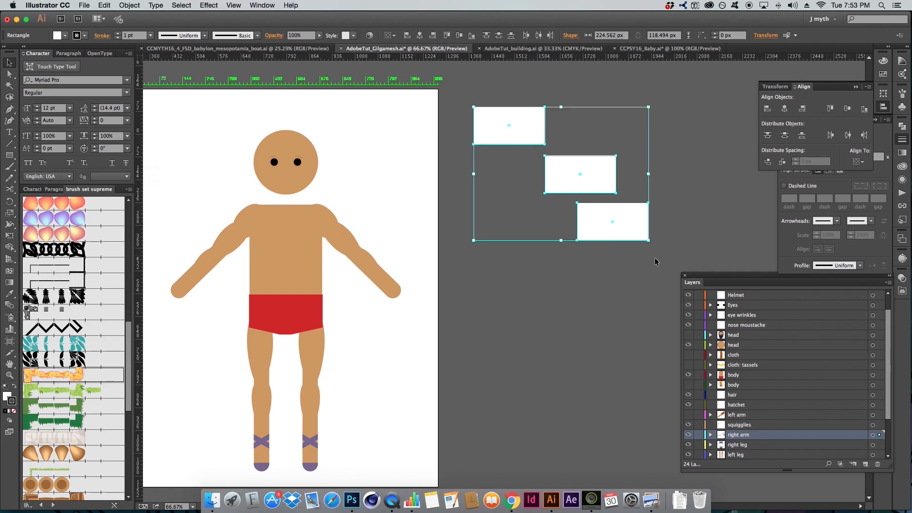
# Try right-aligning the three rectangles to the bottom one as key object, undo the alignment, and deselect them.
pyautogui.click(640, 232)
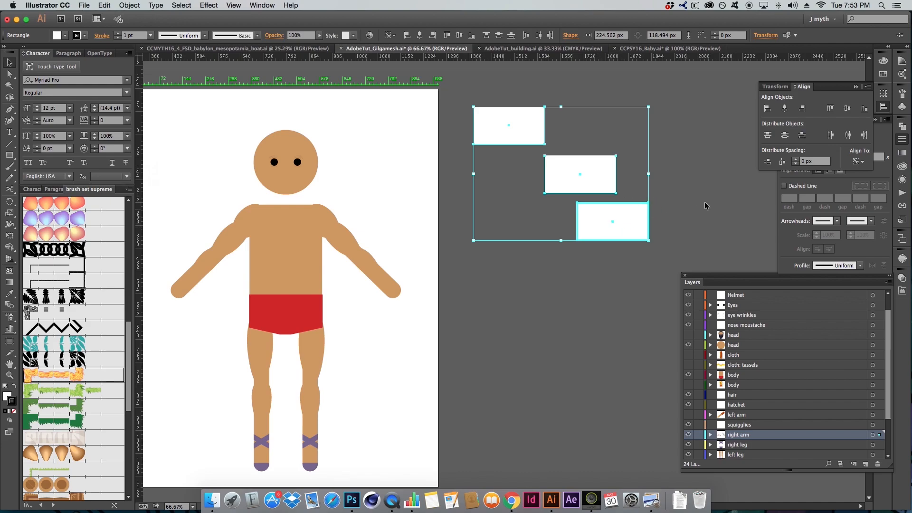
pyautogui.click(802, 110)
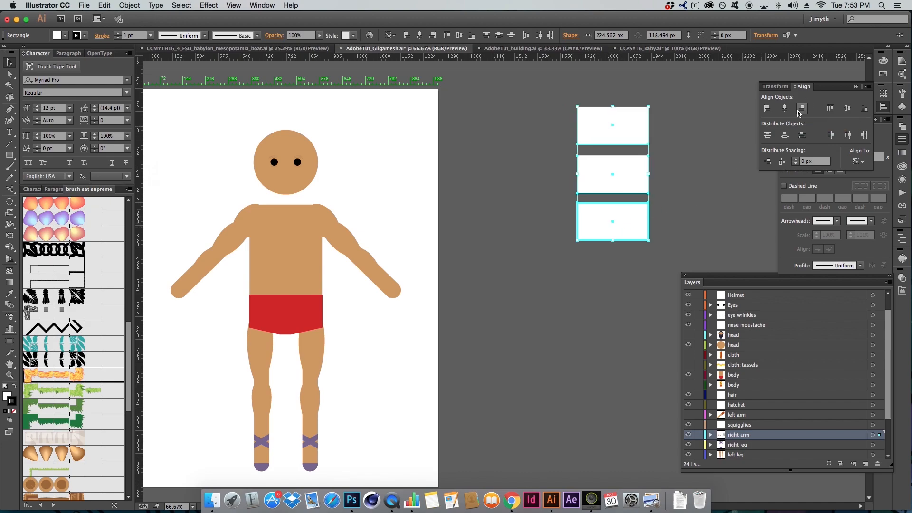
pyautogui.press('super+z')
pyautogui.click(622, 172)
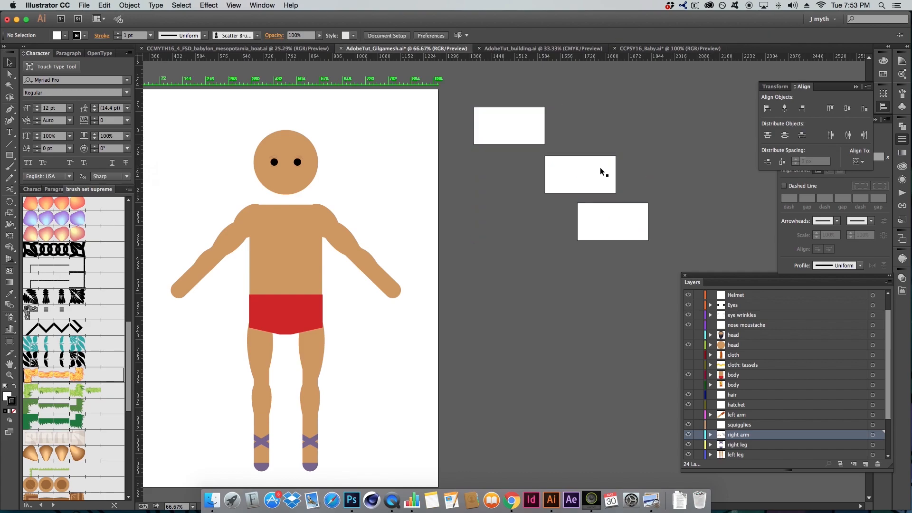
# Reselect the three rectangles, try aligning their top edges to the uppermost one as key object, and undo it.
pyautogui.moveTo(471, 88); pyautogui.dragTo(660, 300)
pyautogui.click(518, 136)
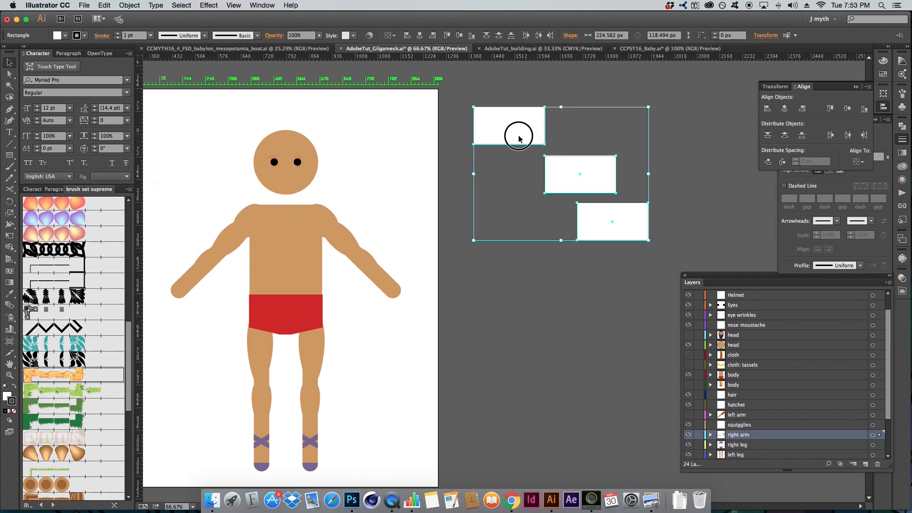
pyautogui.click(830, 109)
pyautogui.press('super+z')
# Try aligning the rectangles' top edges with the middle one as key object, and undo the alignment.
pyautogui.click(564, 171)
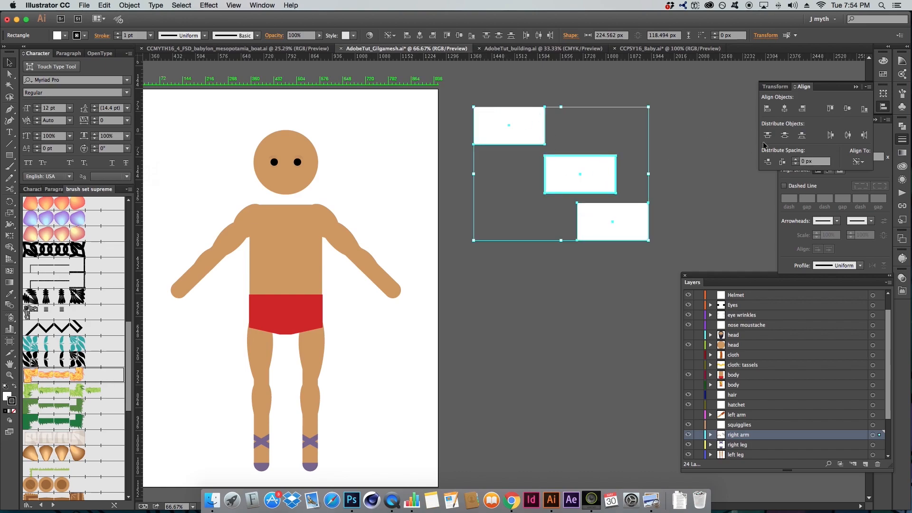
pyautogui.click(830, 109)
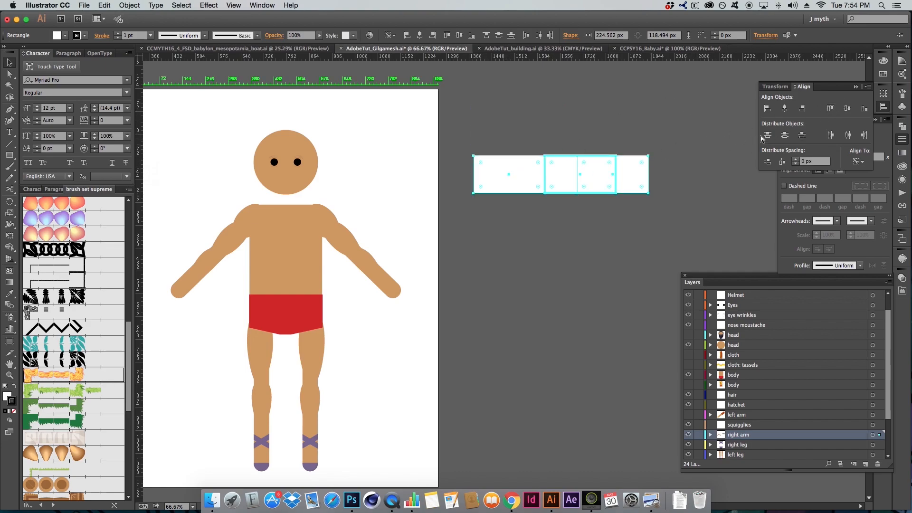
pyautogui.press('super+z')
# Reselect the three rectangles without a key object, distribute them vertically by their centres, and align them horizontally to centre.
pyautogui.press('a')
pyautogui.press('v')
pyautogui.moveTo(434, 82); pyautogui.dragTo(667, 246)
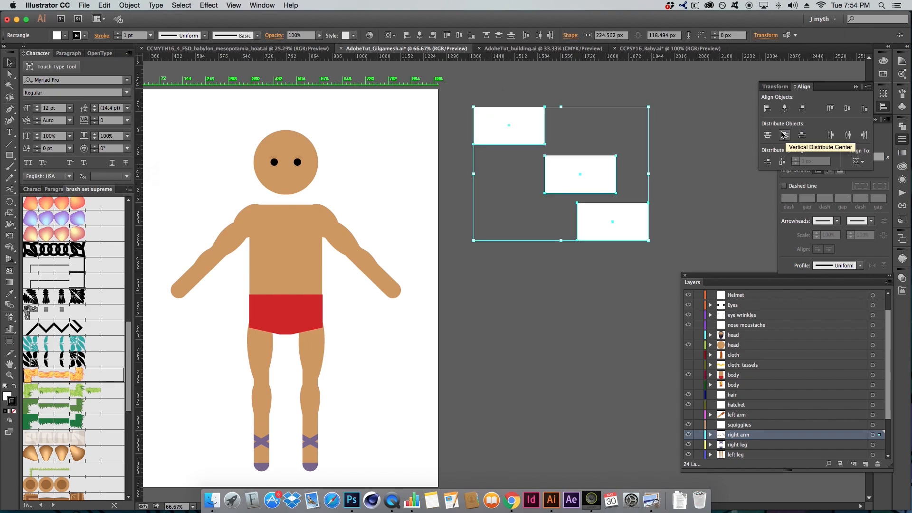
pyautogui.click(783, 135)
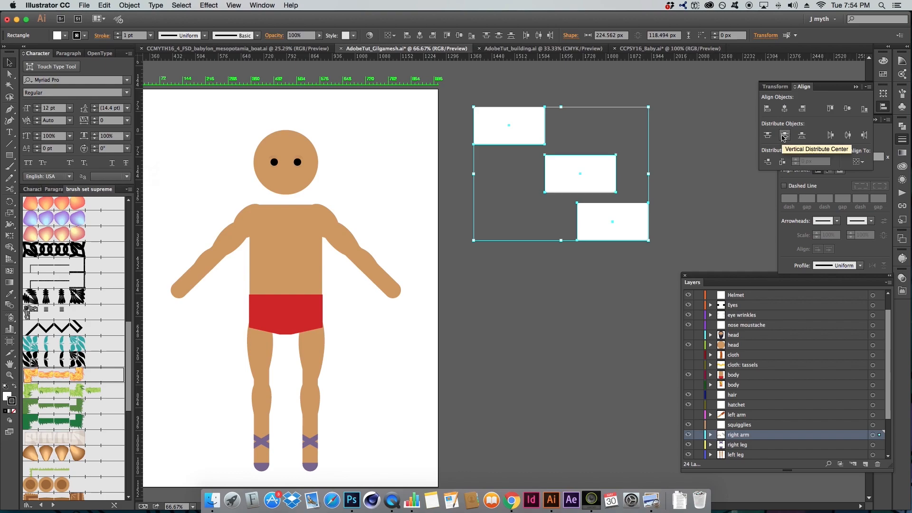
pyautogui.click(785, 108)
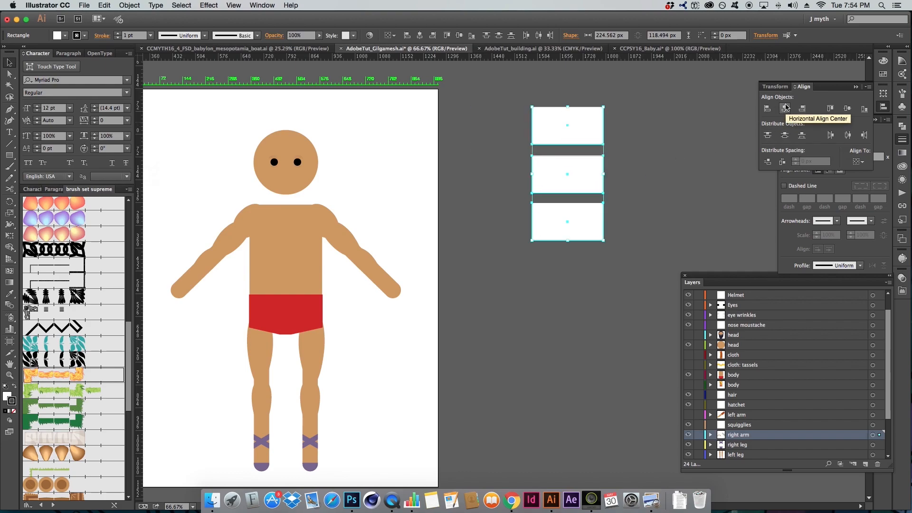
# Move the two lower rectangles straight down together, leaving a large gap beneath the top rectangle.
pyautogui.click(608, 197)
pyautogui.click(580, 175)
pyautogui.keyDown('shift'); pyautogui.click(570, 229); pyautogui.keyUp('shift')
pyautogui.moveTo(570, 229); pyautogui.dragTo(570, 342)
pyautogui.click(524, 179)
# Distribute all three rectangles vertically by their centres so that the middle one sits evenly between the others, and deselect.
pyautogui.press('super+a')
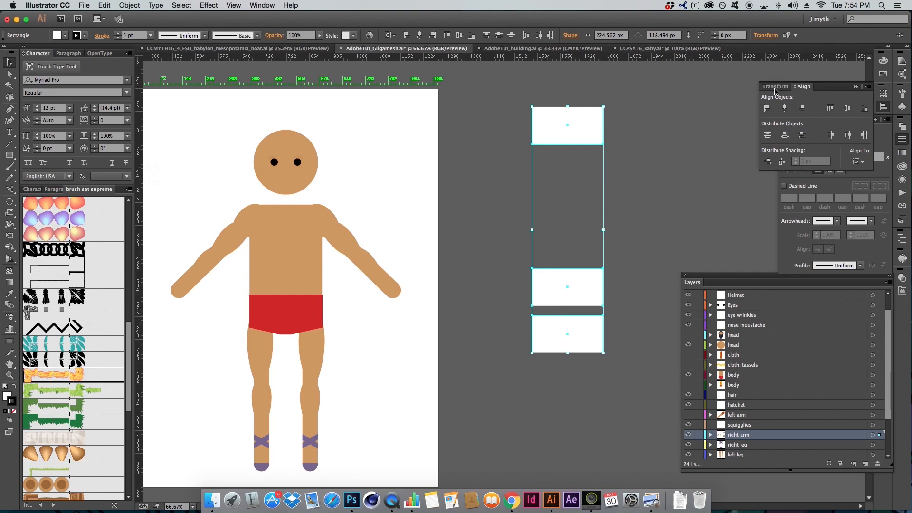
pyautogui.click(785, 137)
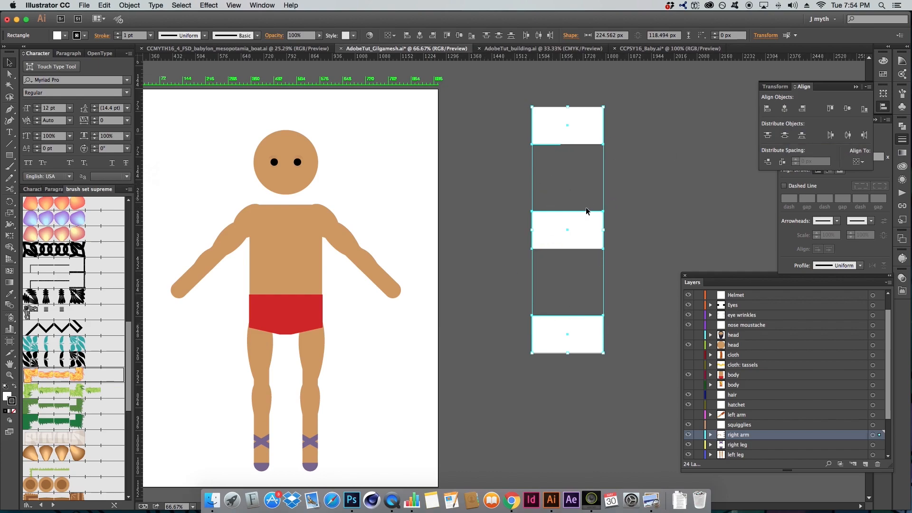
pyautogui.click(507, 110)
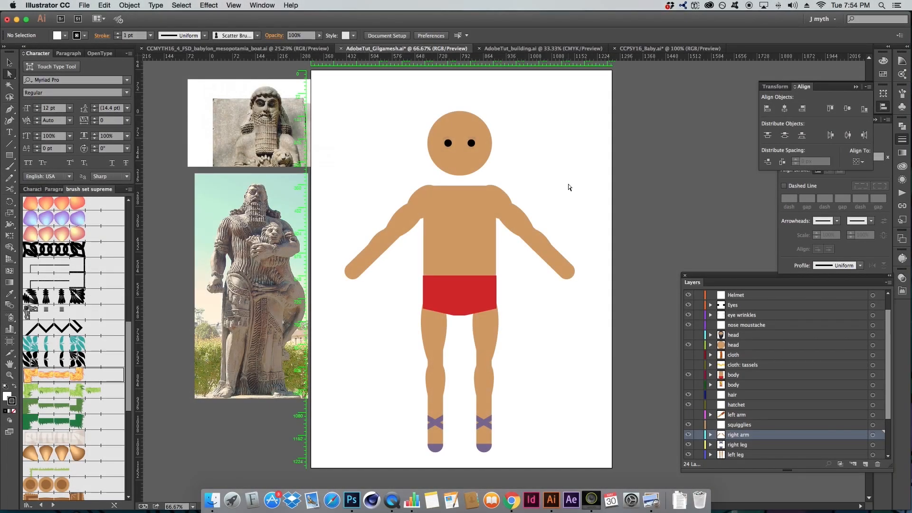
# Bring up the Pathfinder options and draw two diagonally overlapping squares of about 279 px beside the artboard.
pyautogui.click(901, 126)
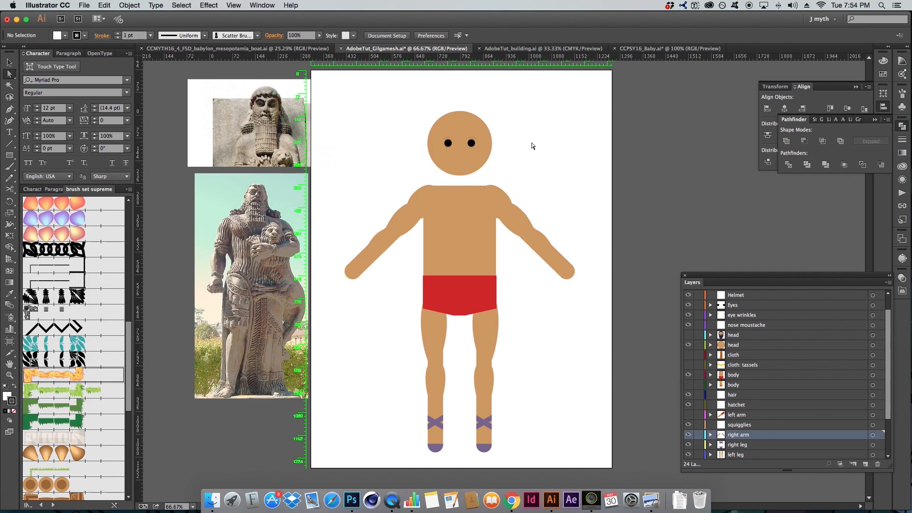
pyautogui.hscroll(1, 555, 149)
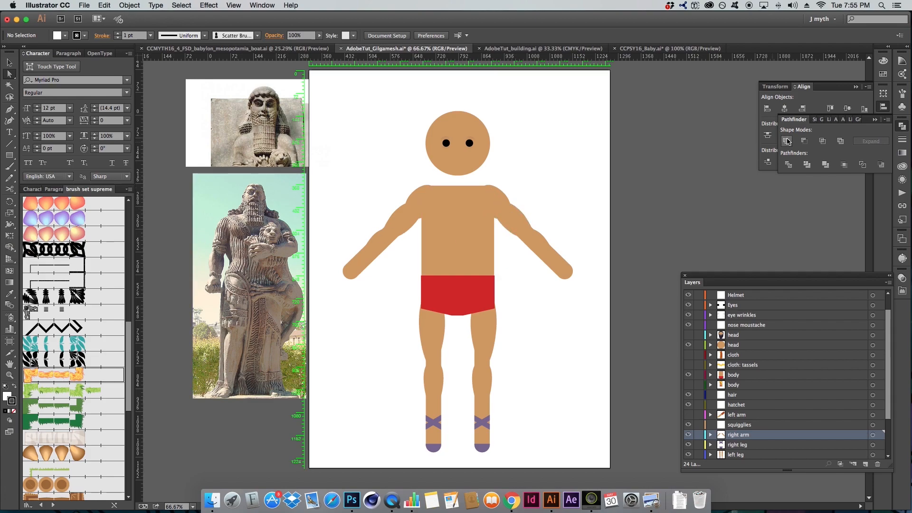
pyautogui.moveTo(629, 144); pyautogui.dragTo(517, 146)
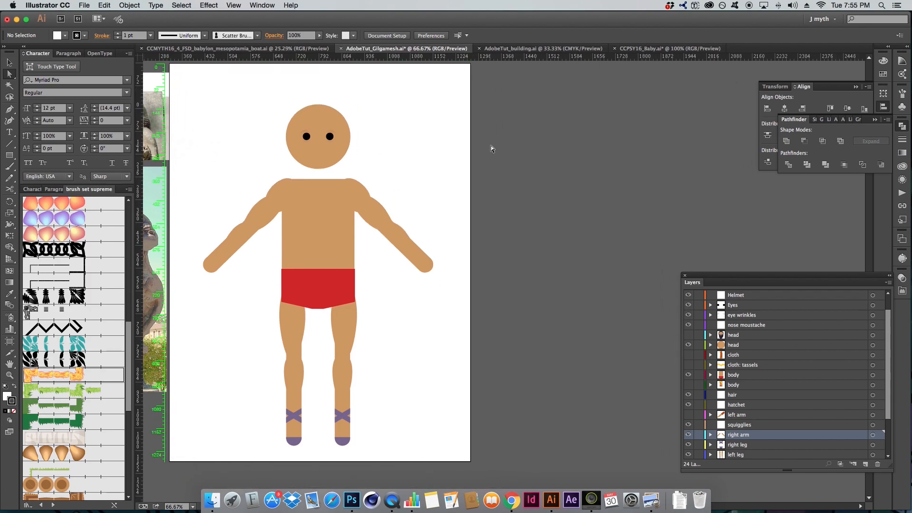
pyautogui.press('m')
pyautogui.moveTo(495, 133); pyautogui.dragTo(543, 222)
pyautogui.press('a')
pyautogui.moveTo(539, 173); pyautogui.dragTo(575, 213)
pyautogui.scroll(2, 662, 157)
pyautogui.hscroll(3, 662, 157)
# Select both overlapping squares, try merging them with Pathfinder Unite, undo the merge, and deselect.
pyautogui.keyDown('shift'); pyautogui.click(537, 171); pyautogui.keyUp('shift')
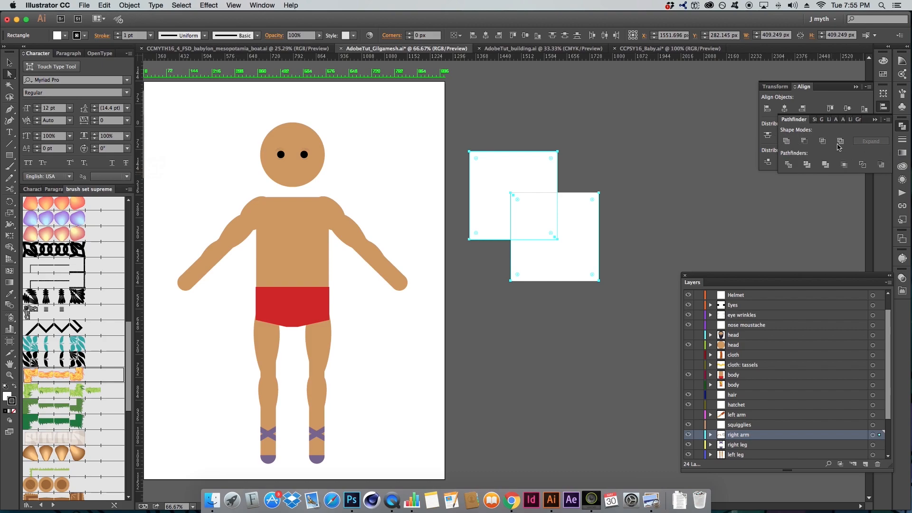
pyautogui.click(786, 142)
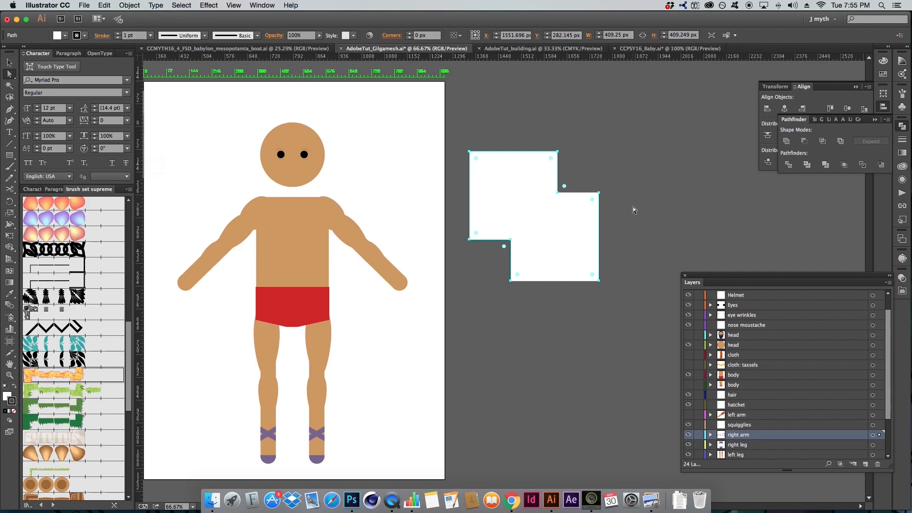
pyautogui.press('super+z')
pyautogui.click(627, 164)
# Reselect both squares, try cutting the front square out of the back one with Minus Front, and undo it.
pyautogui.click(561, 225)
pyautogui.keyDown('shift'); pyautogui.click(513, 167); pyautogui.keyUp('shift')
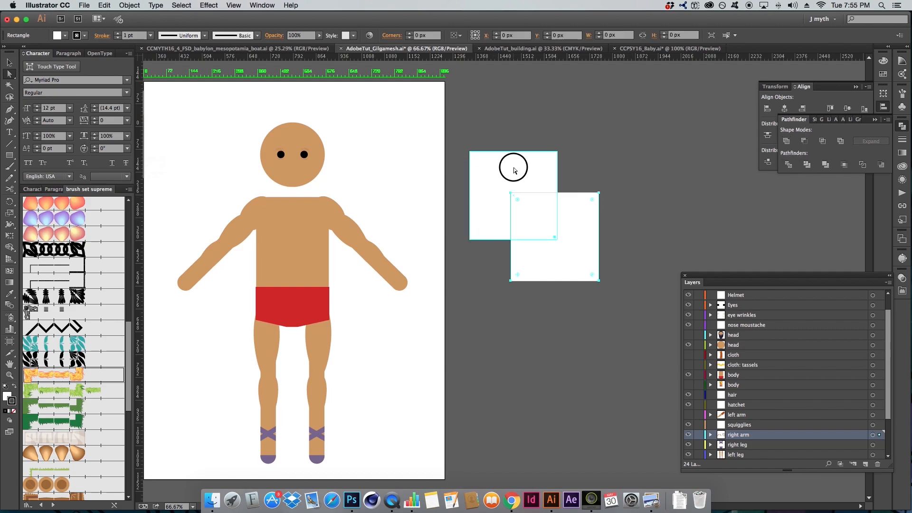
pyautogui.click(804, 141)
pyautogui.press('super+z')
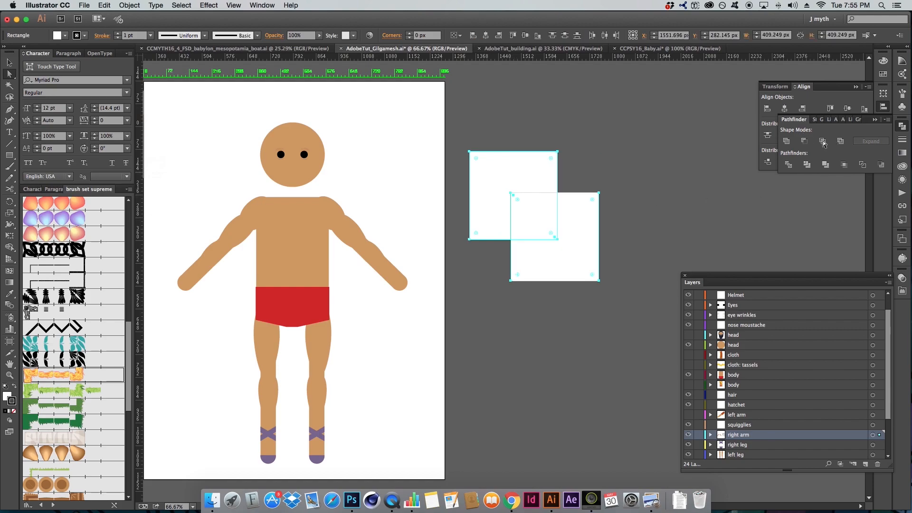
# Try reducing the squares to their overlapping area with Pathfinder Intersect, undoing it each time.
pyautogui.click(822, 141)
pyautogui.press('super+z')
pyautogui.click(822, 141)
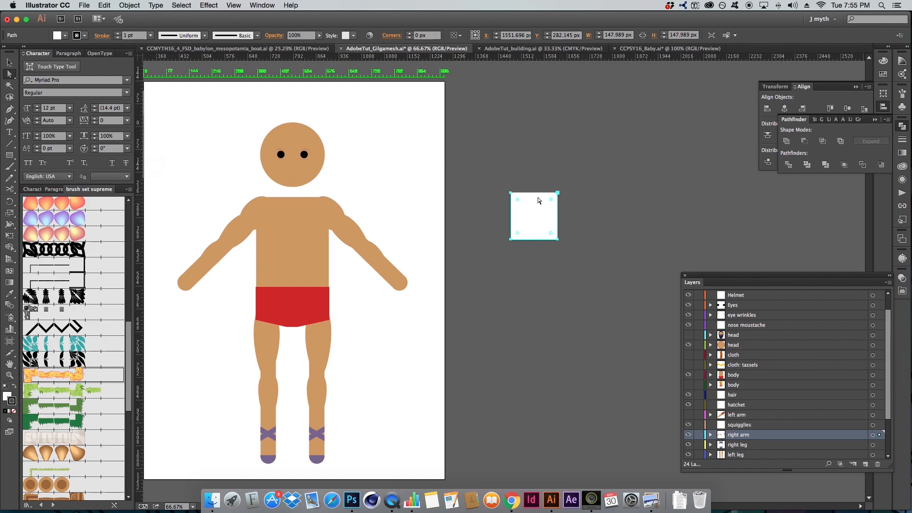
pyautogui.press('cmd+z')
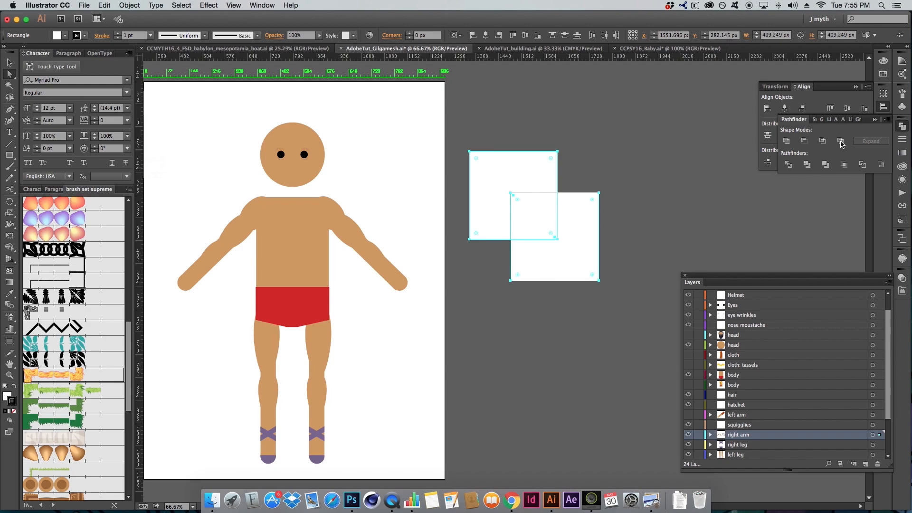
# Reselect both overlapping squares, try removing their overlap with Pathfinder Exclude, move the lower remaining piece away, and undo both changes.
pyautogui.click(607, 206)
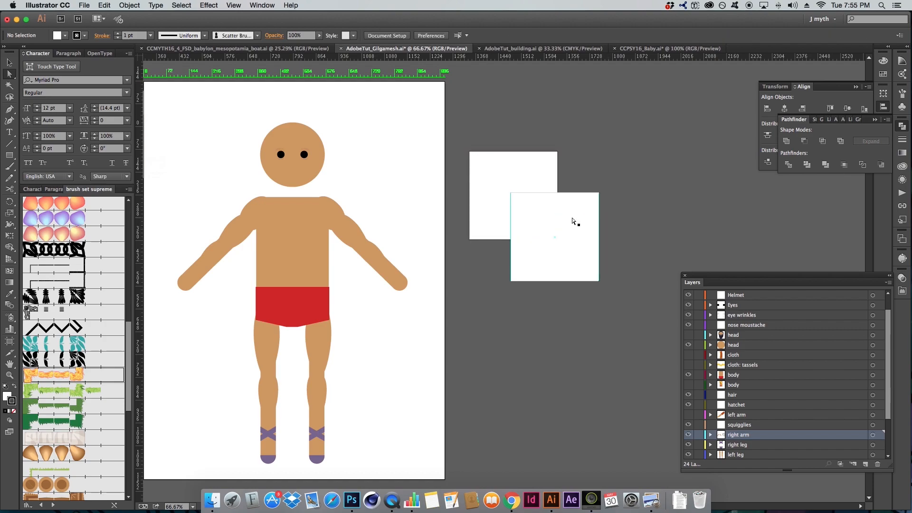
pyautogui.click(592, 236)
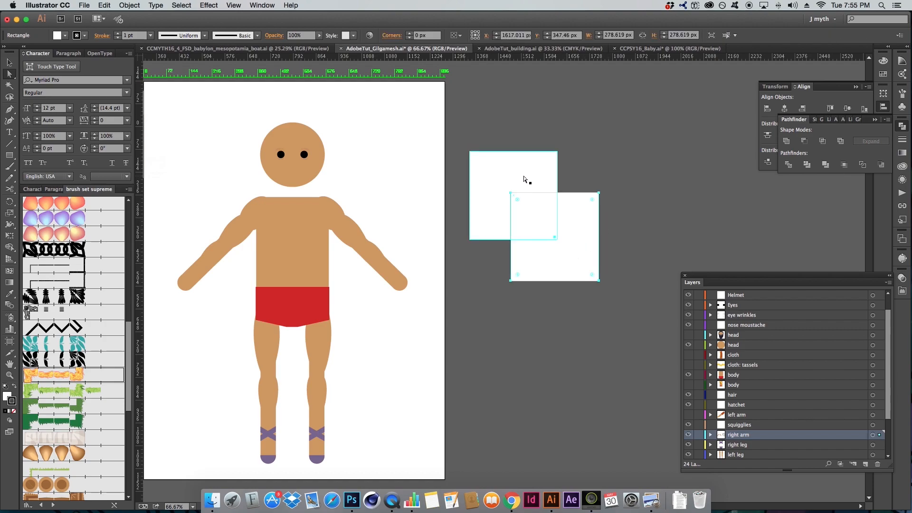
pyautogui.keyDown('shift'); pyautogui.click(525, 176); pyautogui.keyUp('shift')
pyautogui.click(841, 142)
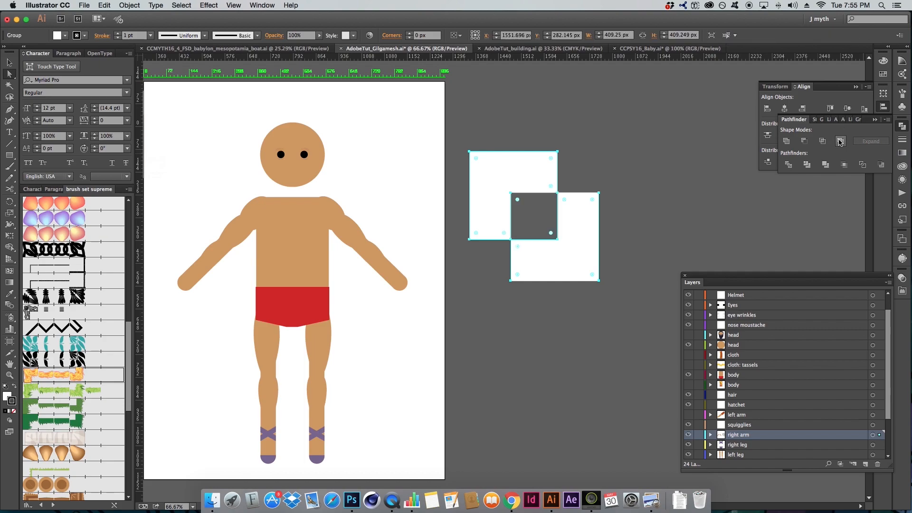
pyautogui.click(624, 186)
pyautogui.moveTo(574, 216); pyautogui.dragTo(629, 241)
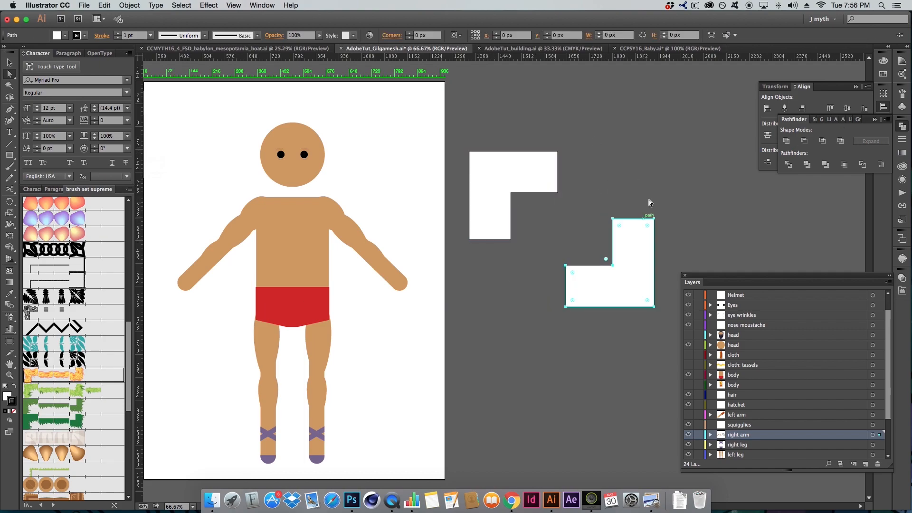
pyautogui.press('super+z')
pyautogui.press('super+z')
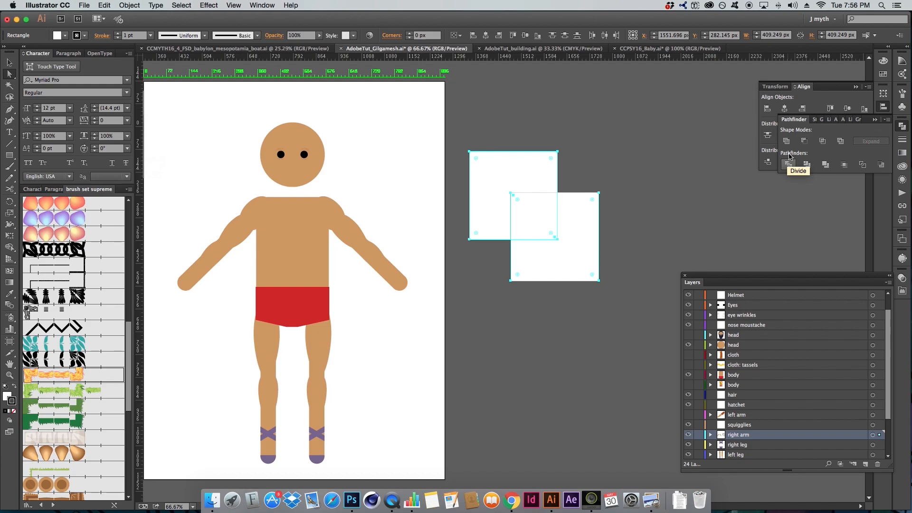
# Reselect both overlapping squares and try splitting them along their edges with Pathfinder Divide.
pyautogui.click(585, 157)
pyautogui.click(525, 169)
pyautogui.keyDown('shift'); pyautogui.click(568, 219); pyautogui.keyUp('shift')
pyautogui.click(625, 210)
pyautogui.click(570, 218)
pyautogui.keyDown('shift'); pyautogui.click(494, 162); pyautogui.keyUp('shift')
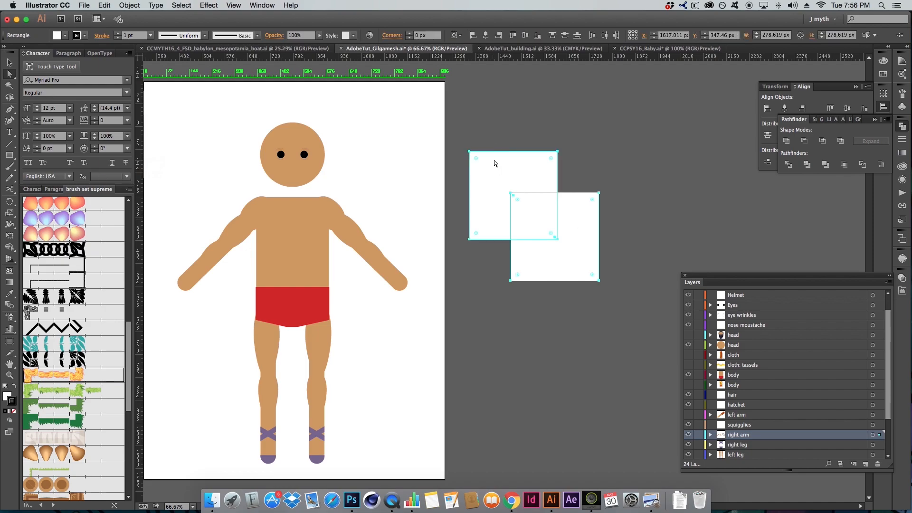
pyautogui.click(788, 165)
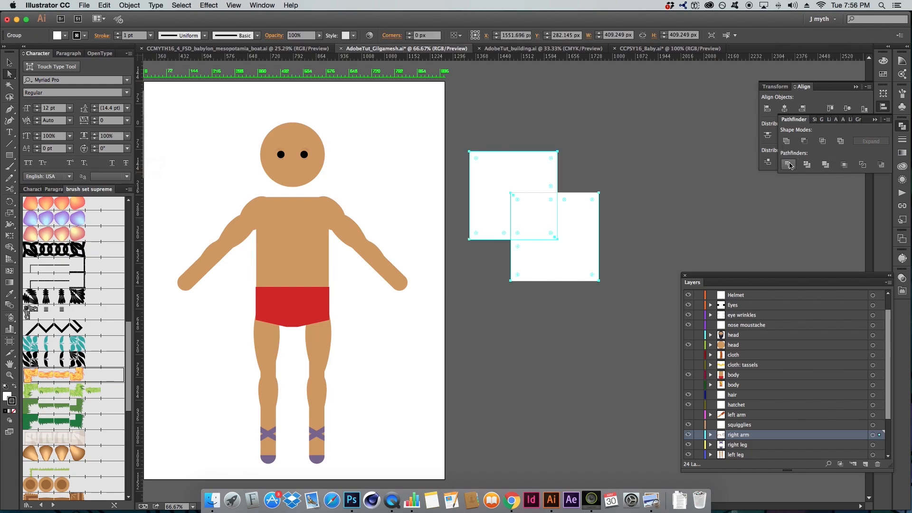
# Pull the divided pieces apart, undo back to the two whole overlapping squares, and deselect.
pyautogui.click(613, 169)
pyautogui.moveTo(537, 175); pyautogui.dragTo(522, 120)
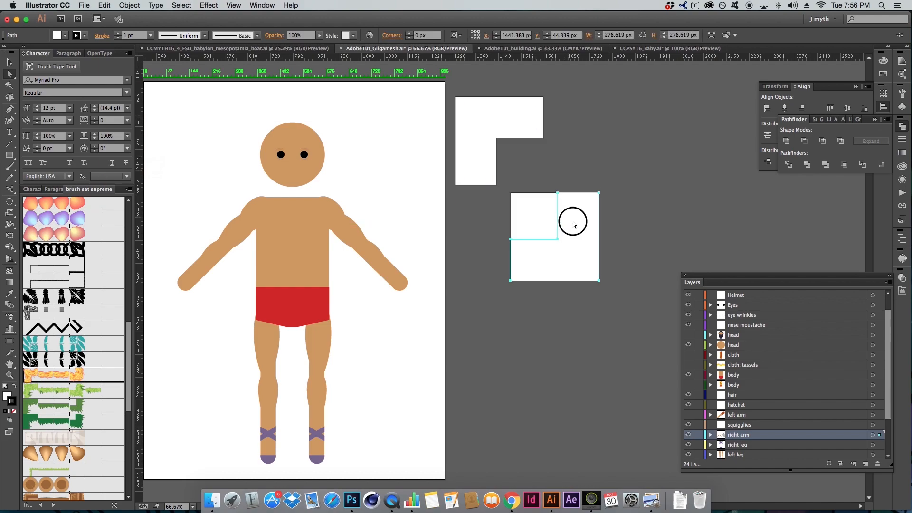
pyautogui.moveTo(570, 220); pyautogui.dragTo(607, 259)
pyautogui.click(614, 142)
pyautogui.press('super+z')
pyautogui.press('super+z')
pyautogui.press('super+z')
pyautogui.press('super+z')
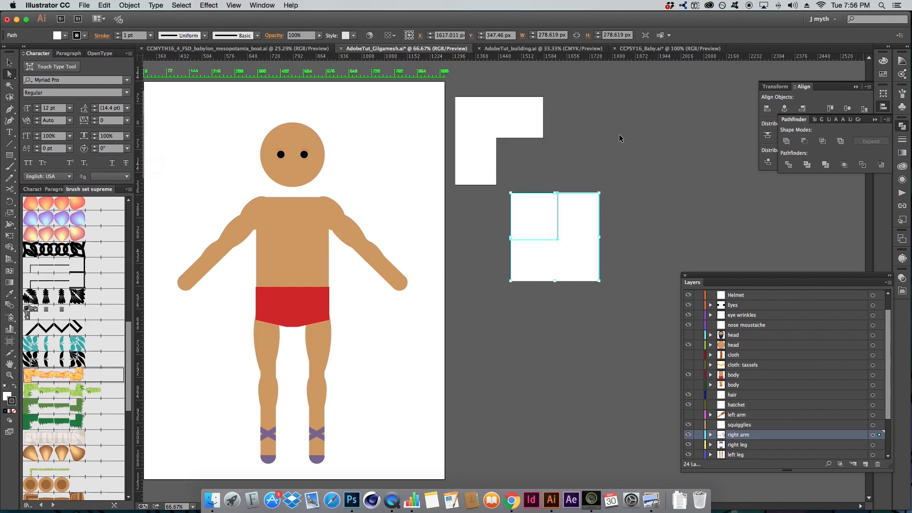
pyautogui.click(614, 141)
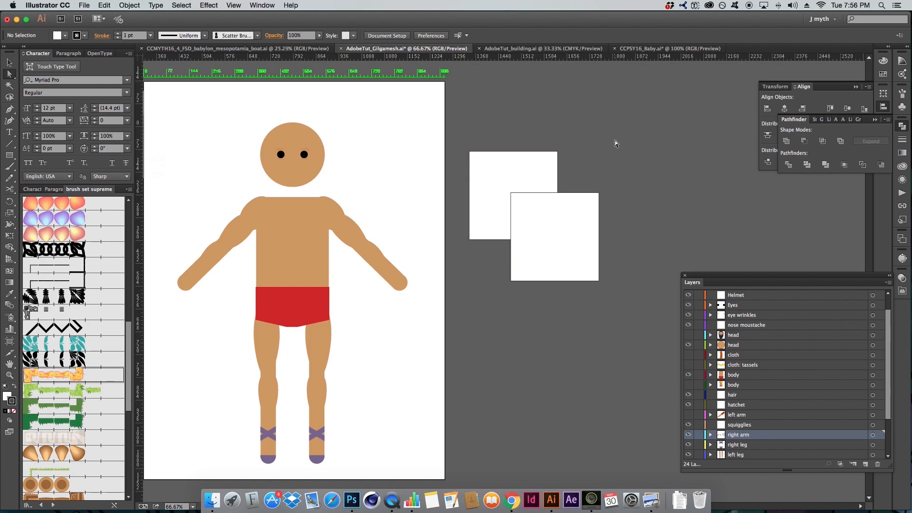
# Select both squares and try Shape Builder, merging the overlap into a square and removing the overlap, undoing each attempt.
pyautogui.moveTo(570, 167); pyautogui.dragTo(451, 286)
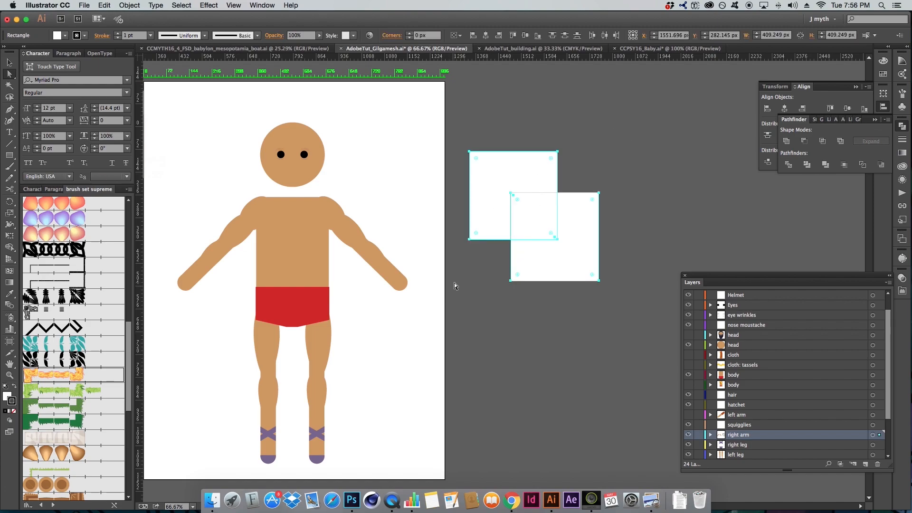
pyautogui.hotkey('shift', 'm')
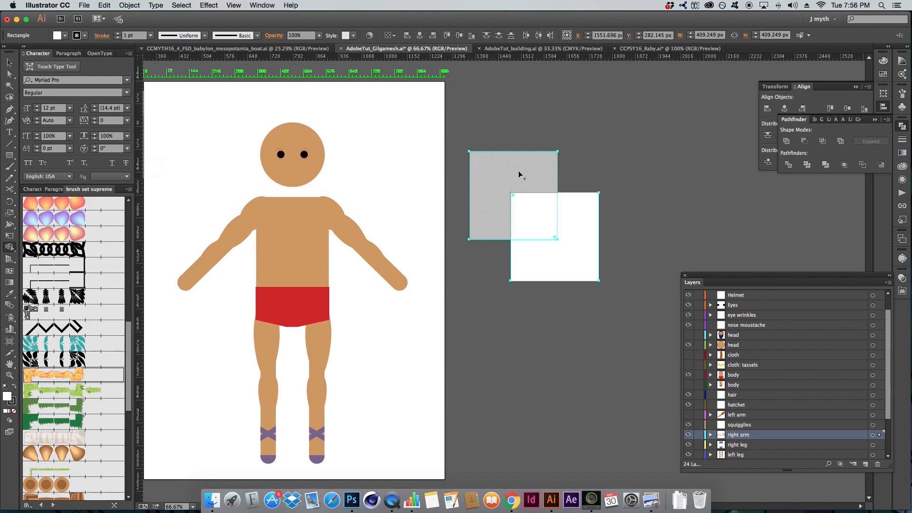
pyautogui.moveTo(502, 138)
pyautogui.mouseDown()
pyautogui.moveTo(551, 224)
pyautogui.moveTo(527, 208)
pyautogui.mouseUp()
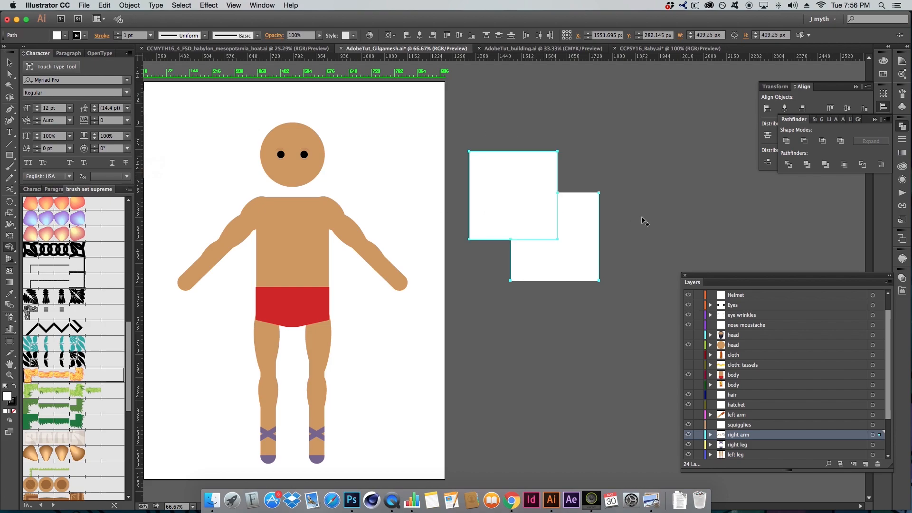
pyautogui.click(545, 219)
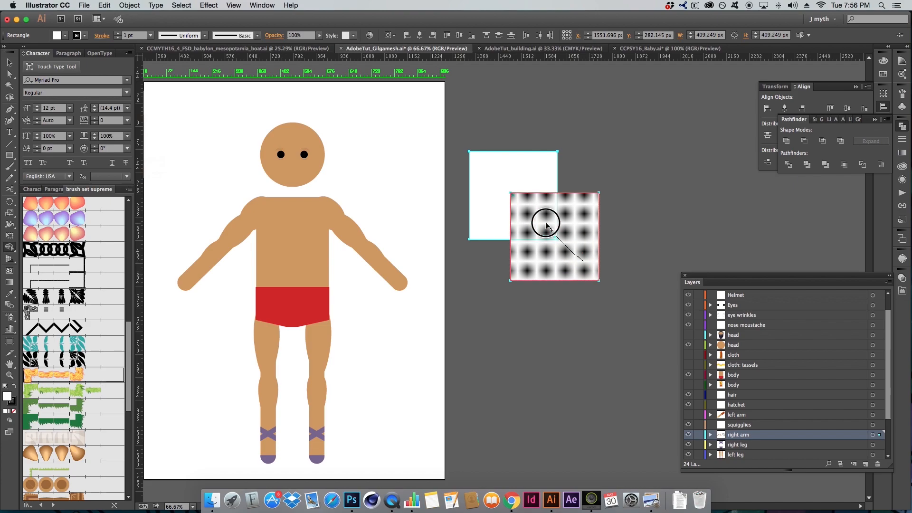
pyautogui.press('super+z')
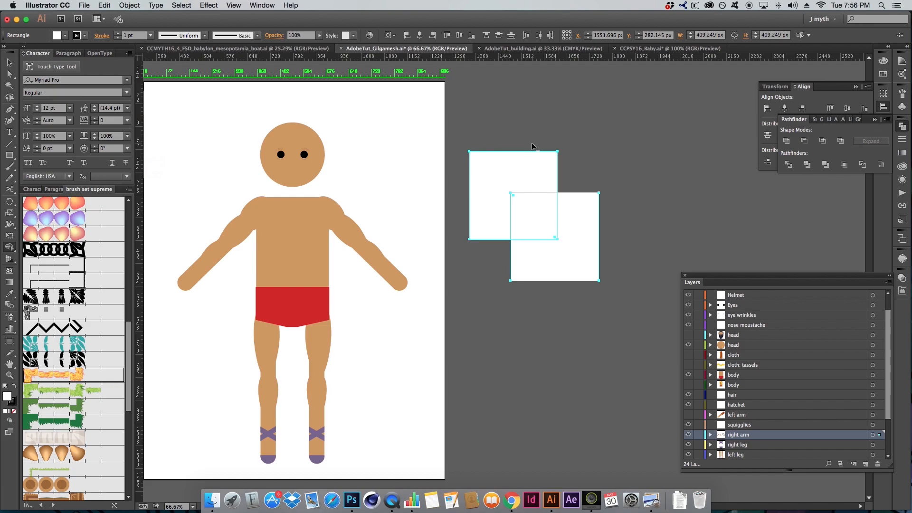
pyautogui.keyDown('alt'); pyautogui.click(532, 214); pyautogui.keyUp('alt')
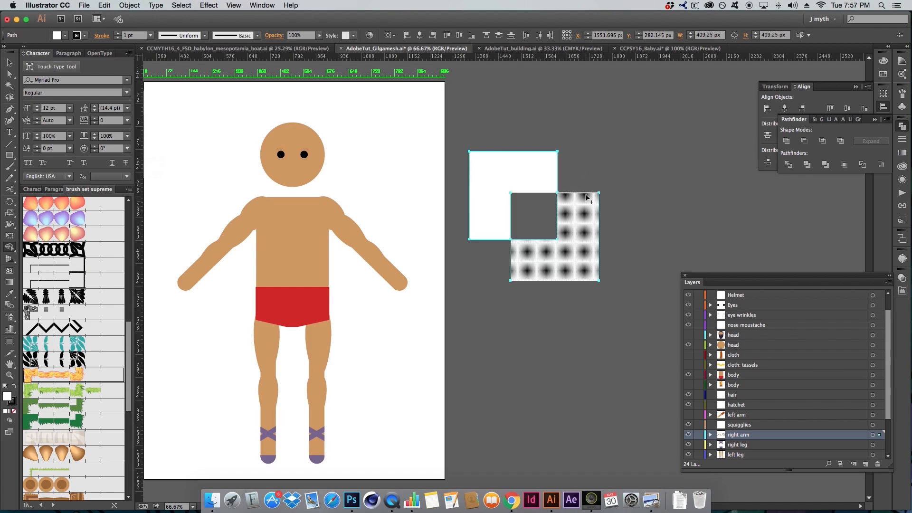
pyautogui.press('super+z')
# Try more Shape Builder merges of the squares' regions from either side, undo each one, and deselect.
pyautogui.moveTo(627, 262); pyautogui.dragTo(527, 224)
pyautogui.press('super+z')
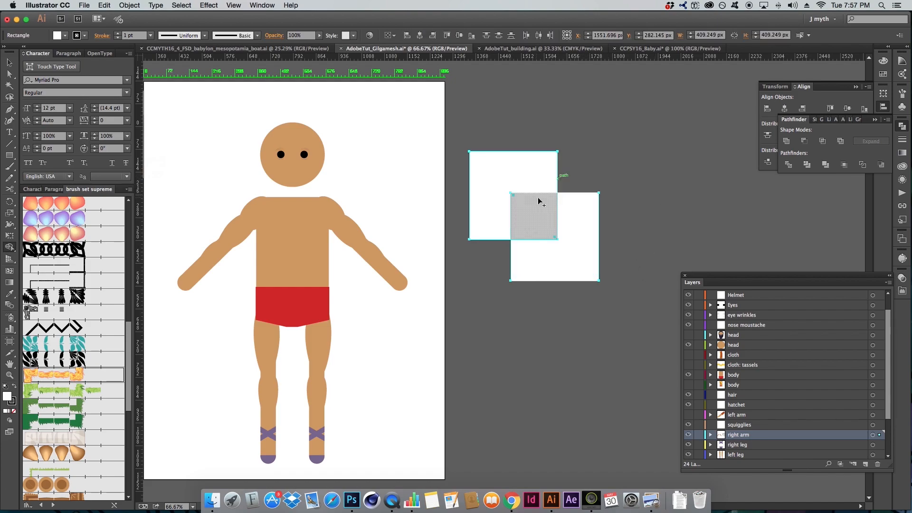
pyautogui.moveTo(495, 130); pyautogui.dragTo(546, 204)
pyautogui.press('super+z')
pyautogui.moveTo(623, 165); pyautogui.dragTo(584, 210)
pyautogui.press('super+z')
pyautogui.press('a')
pyautogui.click(660, 184)
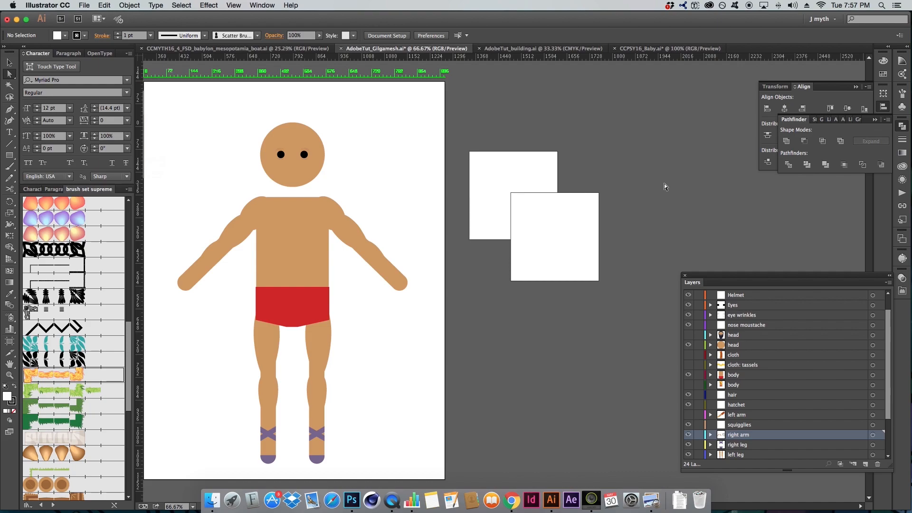
# Draw a rectangle of about 649 × 327 px below the squares and fill it with bright green B0F900, without a stroke.
pyautogui.moveTo(459, 323); pyautogui.dragTo(664, 426)
pyautogui.click(883, 61)
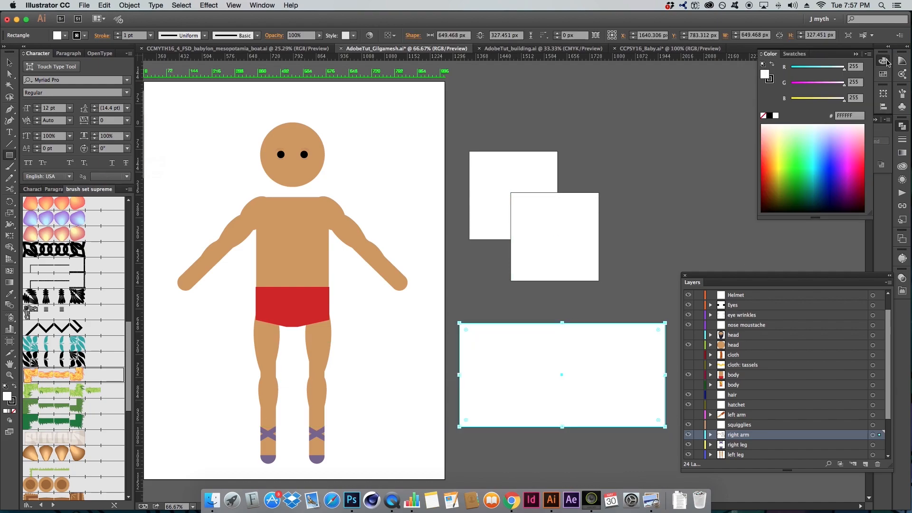
pyautogui.click(779, 163)
pyautogui.scroll(-3, 651, 177)
pyautogui.hscroll(1, 651, 177)
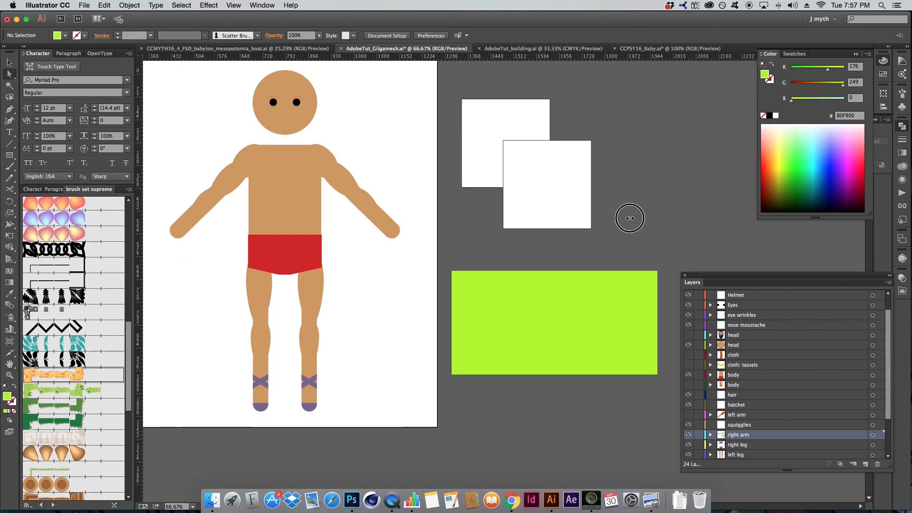
# Sketch a jagged, grass-like freehand line about 756 px wide across the green rectangle, overshooting both of its sides.
pyautogui.press('i')
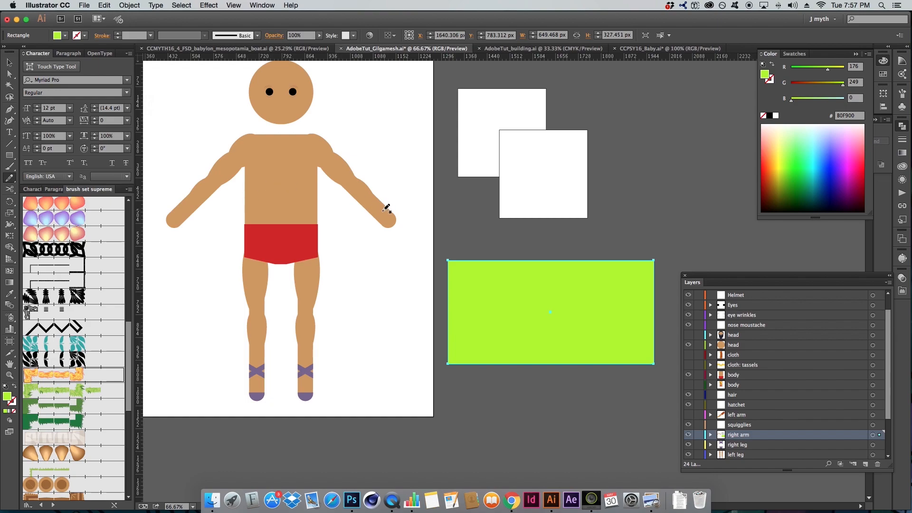
pyautogui.keyDown('super'); pyautogui.click(446, 254); pyautogui.keyUp('super')
pyautogui.moveTo(430, 354)
pyautogui.mouseDown()
pyautogui.moveTo(457, 332)
pyautogui.moveTo(477, 330)
pyautogui.moveTo(499, 304)
pyautogui.moveTo(504, 325)
pyautogui.moveTo(523, 332)
pyautogui.moveTo(557, 332)
pyautogui.moveTo(573, 303)
pyautogui.moveTo(584, 326)
pyautogui.moveTo(616, 318)
pyautogui.moveTo(668, 332)
pyautogui.mouseUp()
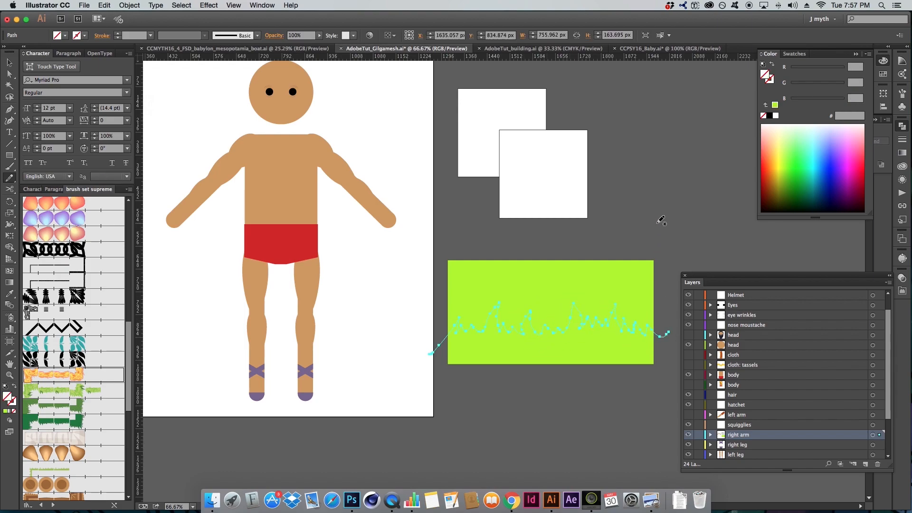
# Select the jagged line and green rectangle, and use Shape Builder to remove the area above the line and the overhanging line ends.
pyautogui.press('a')
pyautogui.keyDown('shift'); pyautogui.click(644, 274); pyautogui.keyUp('shift')
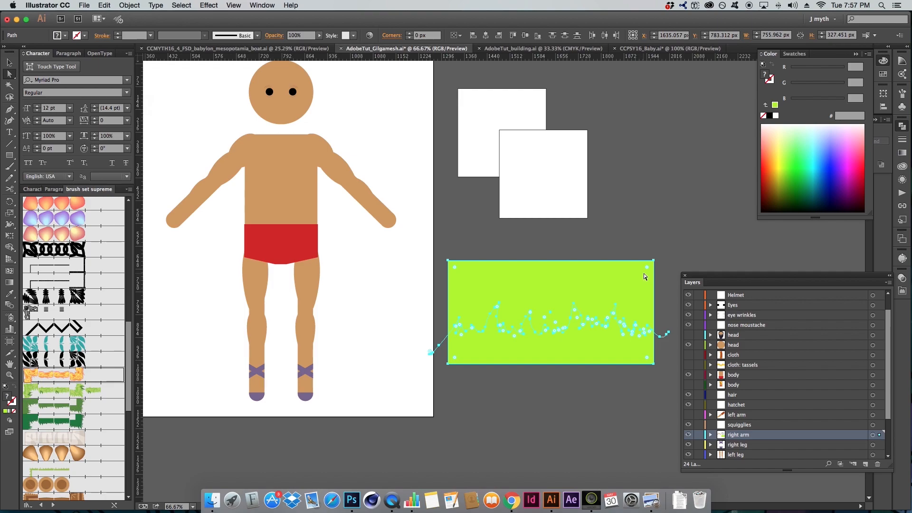
pyautogui.hotkey('shift', 'm')
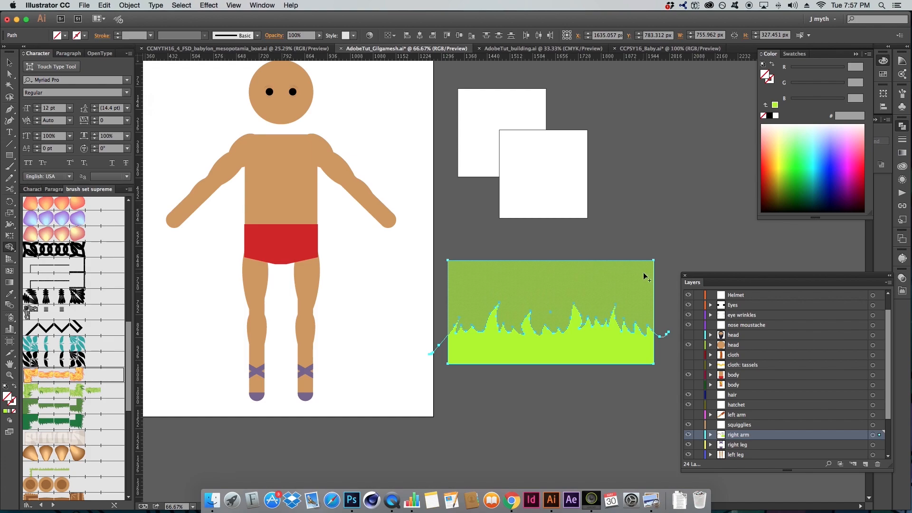
pyautogui.keyDown('alt'); pyautogui.click(642, 275); pyautogui.keyUp('alt')
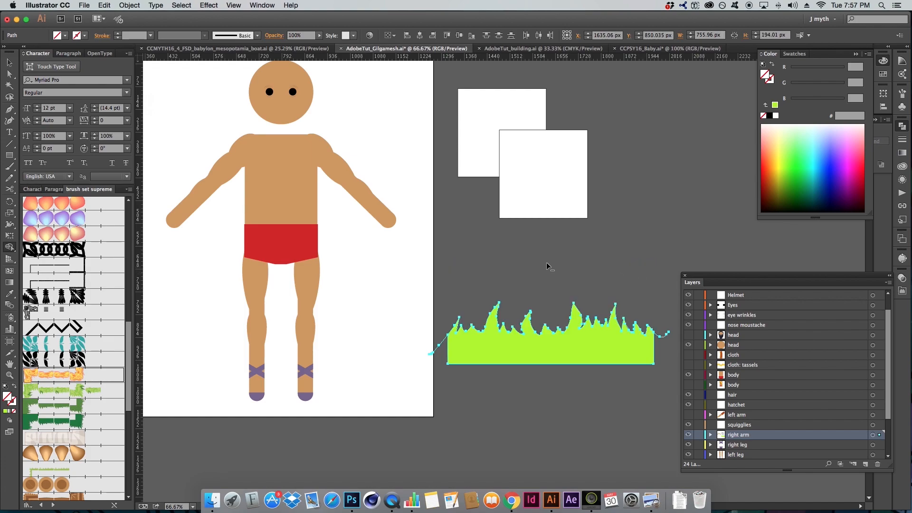
pyautogui.keyDown('alt'); pyautogui.click(432, 352); pyautogui.keyUp('alt')
pyautogui.moveTo(656, 321)
pyautogui.mouseDown()
pyautogui.moveTo(667, 351)
pyautogui.moveTo(679, 341)
pyautogui.mouseUp()
pyautogui.press('a')
pyautogui.click(630, 267)
# Move the green grass shape aside, delete the leftover jagged path, move the grass back beside the artboard, and deselect.
pyautogui.moveTo(605, 345); pyautogui.dragTo(492, 324)
pyautogui.click(613, 254)
pyautogui.click(467, 318)
pyautogui.moveTo(555, 291); pyautogui.dragTo(625, 364)
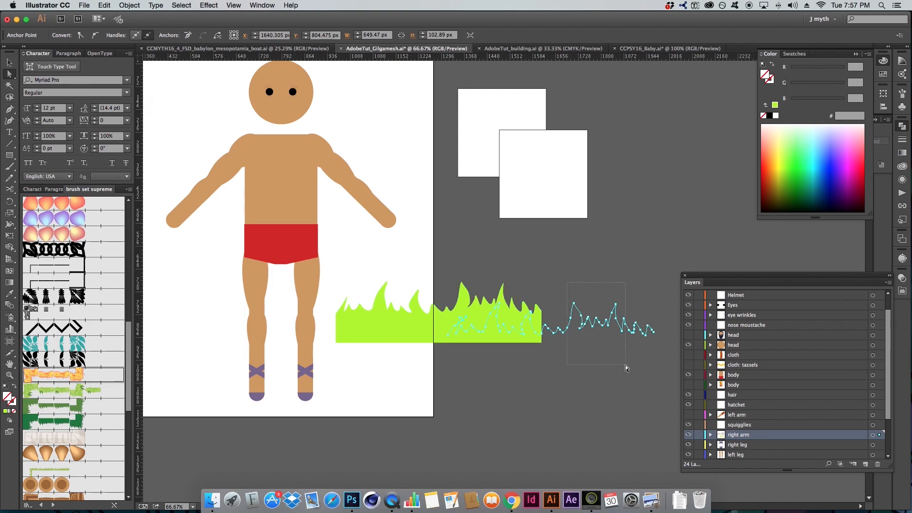
pyautogui.press('Delete')
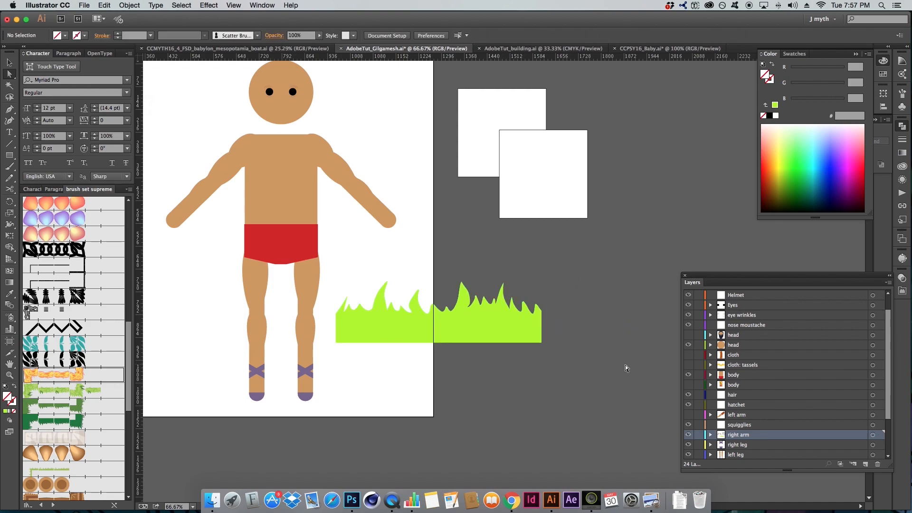
pyautogui.moveTo(494, 325); pyautogui.dragTo(541, 338)
pyautogui.click(540, 320)
pyautogui.click(574, 275)
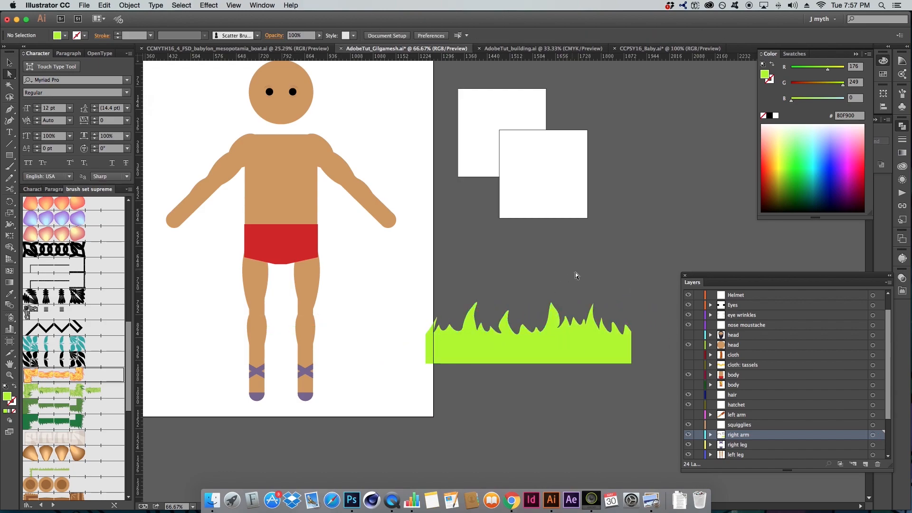
# Undo the grass moves, path deletion and Shape Builder edits back to the full green rectangle with the jagged line.
pyautogui.press('super+z')
pyautogui.press('super+z')
pyautogui.press('super+z')
pyautogui.press('super+z')
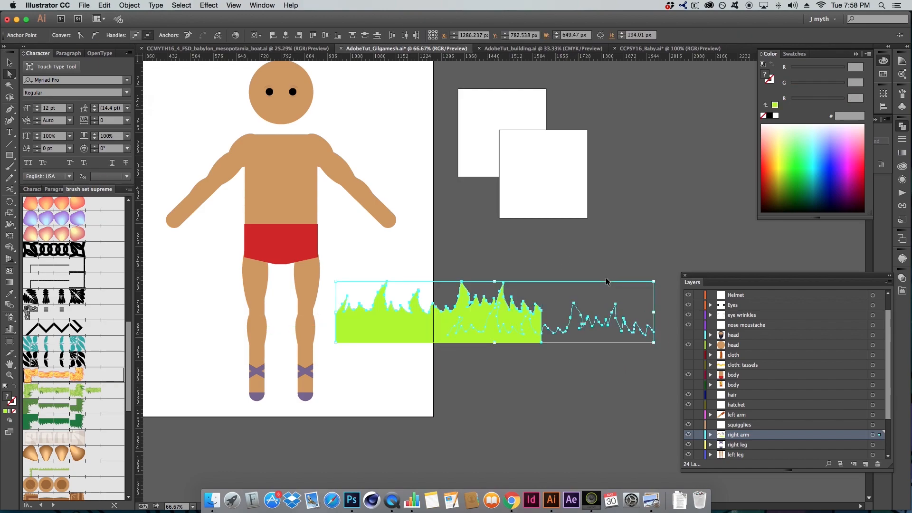
pyautogui.press('super+z')
pyautogui.press('super+z')
pyautogui.press('super+z')
pyautogui.press('super+z')
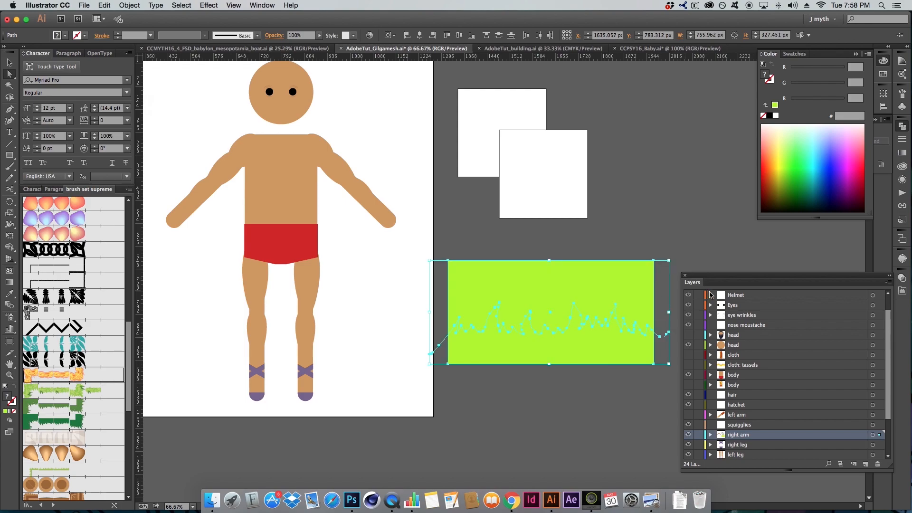
# Select the green rectangle and jagged line, split them with Pathfinder Divide, and move the upper piece away and delete it.
pyautogui.click(638, 232)
pyautogui.moveTo(469, 239); pyautogui.dragTo(583, 411)
pyautogui.click(901, 126)
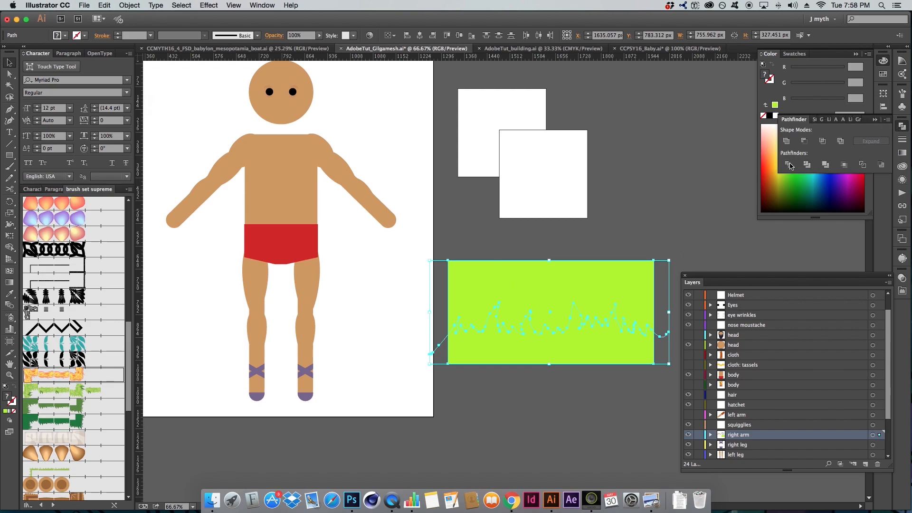
pyautogui.click(789, 165)
pyautogui.press('a')
pyautogui.moveTo(617, 277); pyautogui.dragTo(639, 206)
pyautogui.press('Delete')
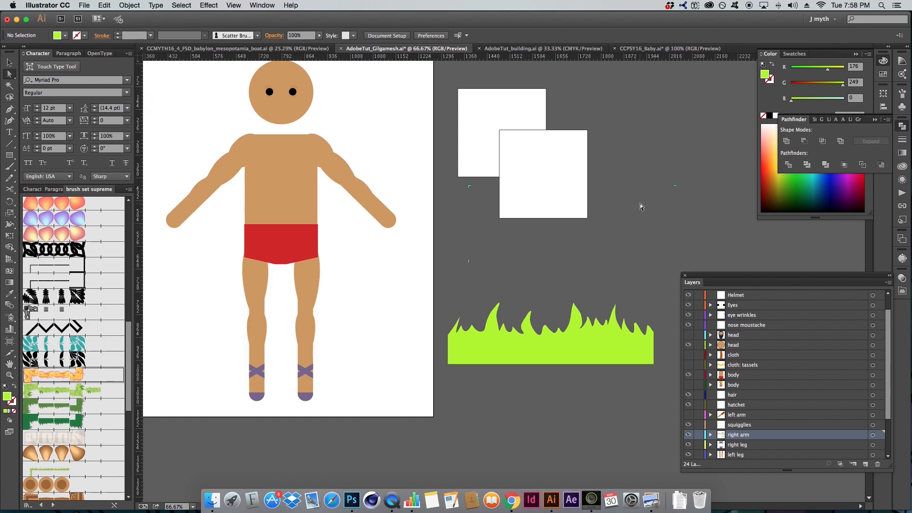
# Try moving the remaining grass piece slightly and undo the move.
pyautogui.moveTo(548, 342); pyautogui.dragTo(537, 376)
pyautogui.click(613, 279)
pyautogui.press('super+z')
# Select and delete the practice grass shape together with its leftover sliver.
pyautogui.click(518, 293)
pyautogui.moveTo(458, 277); pyautogui.dragTo(658, 417)
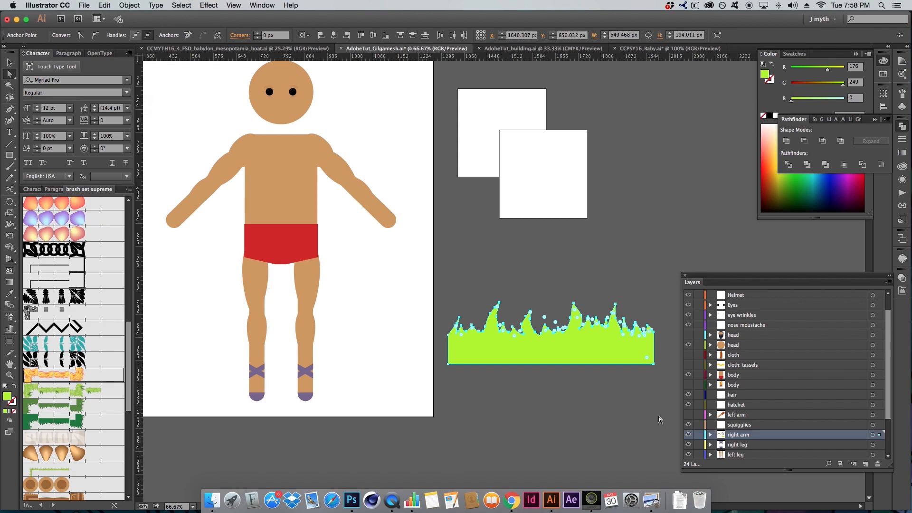
pyautogui.press('Delete')
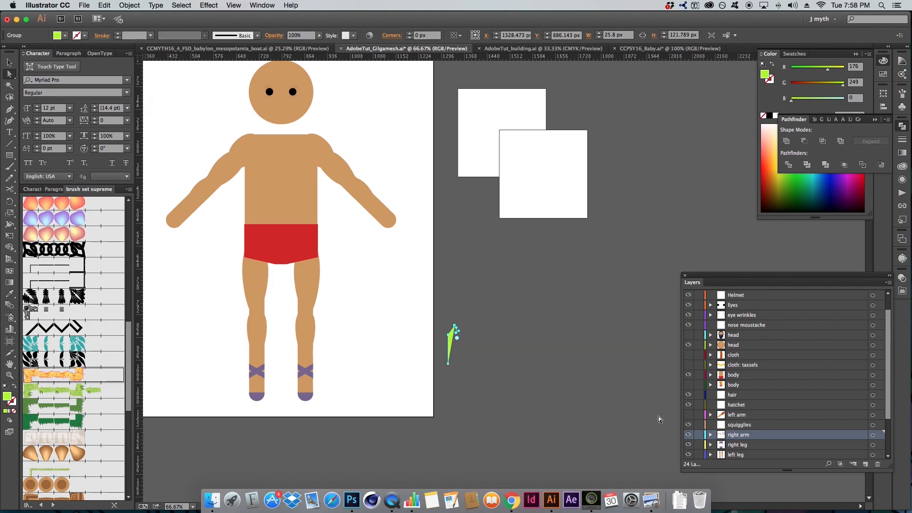
pyautogui.press('Delete')
pyautogui.moveTo(433, 337); pyautogui.dragTo(504, 370)
pyautogui.moveTo(399, 295); pyautogui.dragTo(481, 341)
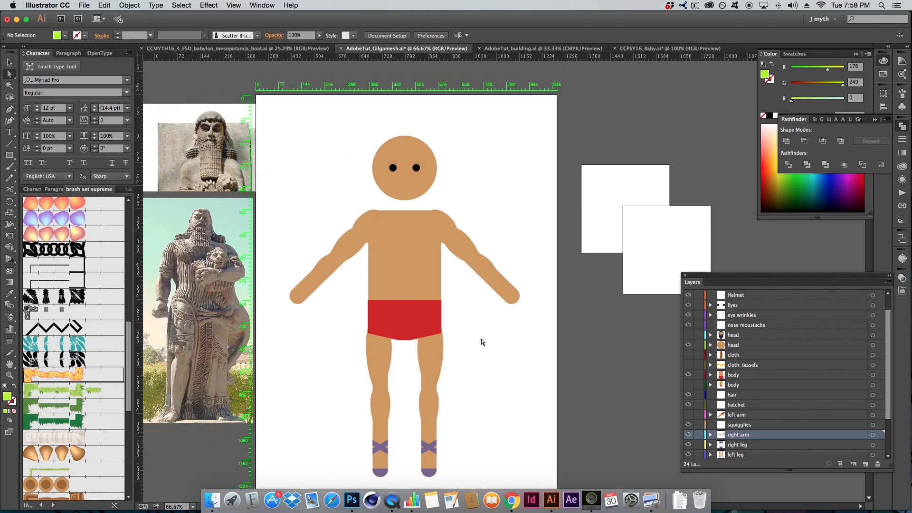
# Select and delete the two overlapping white squares beside the artboard.
pyautogui.moveTo(610, 143); pyautogui.dragTo(666, 275)
pyautogui.press('Delete')
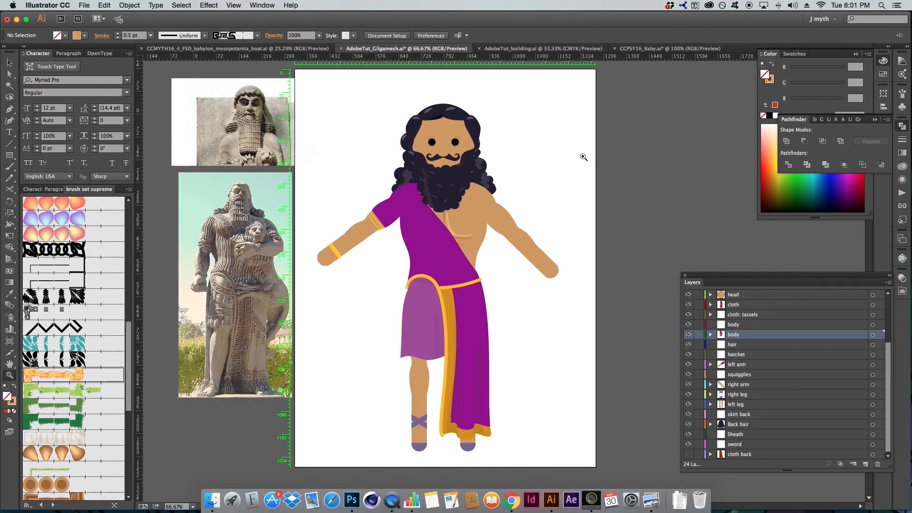
pyautogui.press('a')
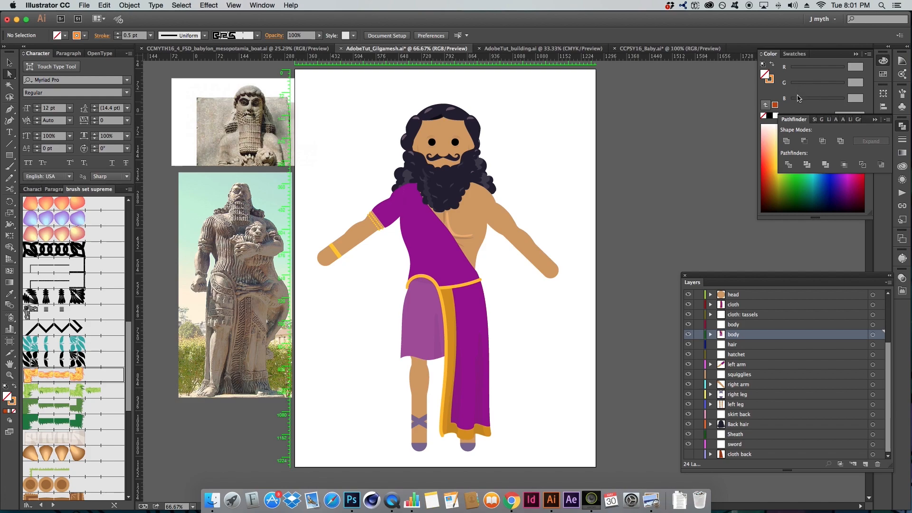
# Draw a rectangle about 214 by 195 px beside the figure's head, with a magenta E641FF fill and a light green stroke.
pyautogui.click(822, 107)
pyautogui.press('z')
pyautogui.press('x')
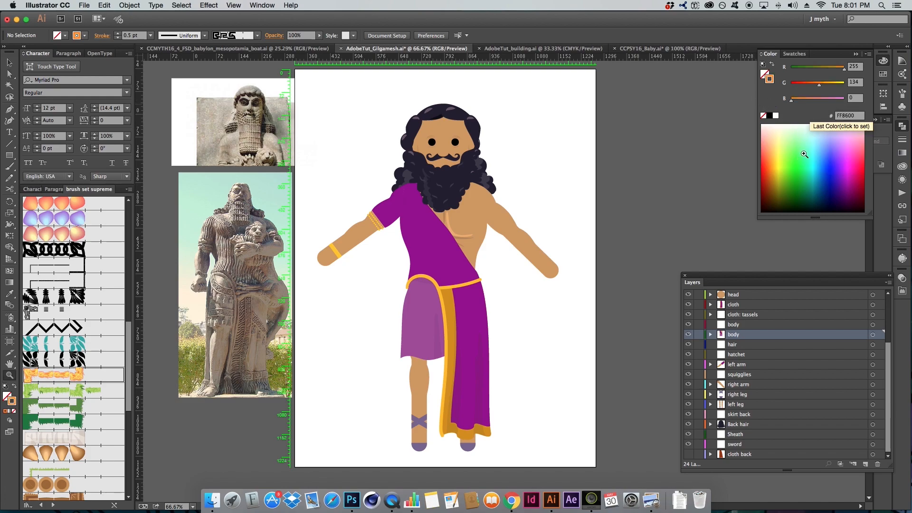
pyautogui.press('x')
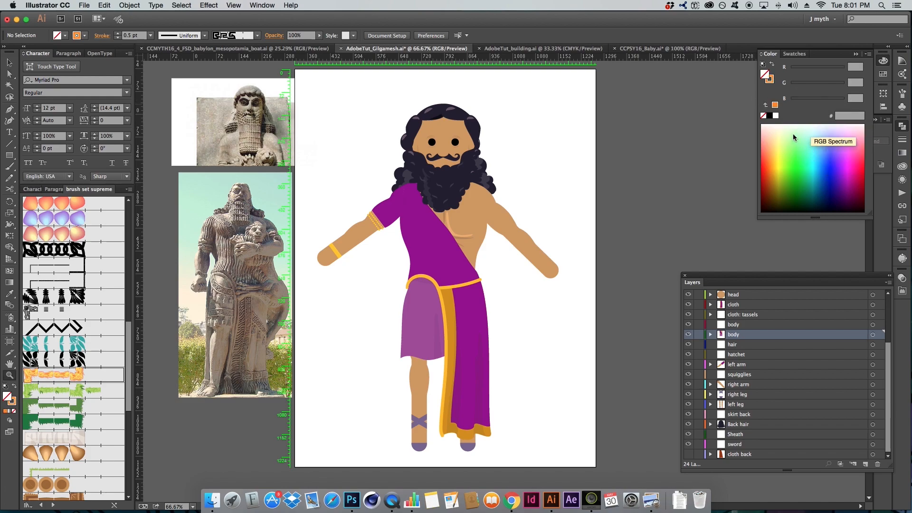
pyautogui.click(612, 175)
pyautogui.press('m')
pyautogui.moveTo(499, 162)
pyautogui.mouseDown()
pyautogui.moveTo(398, 254)
pyautogui.moveTo(552, 249)
pyautogui.mouseUp()
pyautogui.press('x')
pyautogui.click(796, 154)
pyautogui.press('x')
pyautogui.click(845, 157)
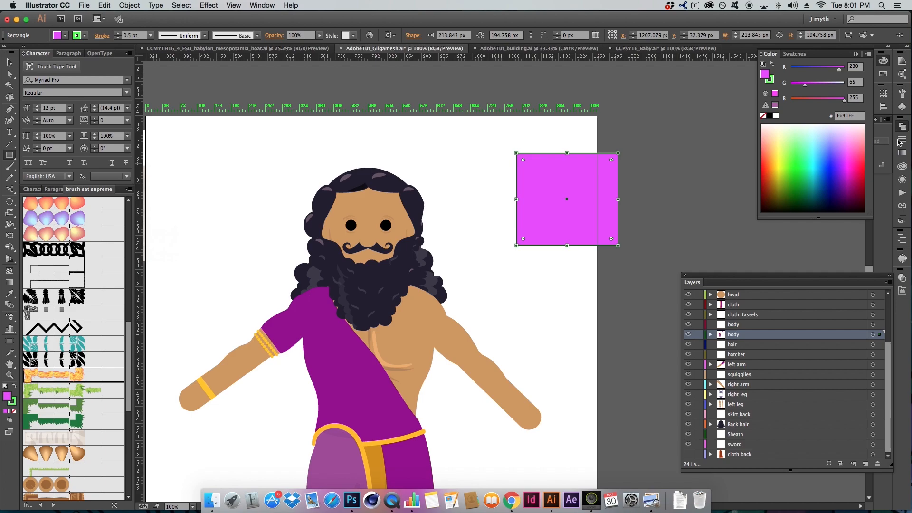
# Move the magenta rectangle fully onto the artboard, close beside the figure's beard, and deselect it.
pyautogui.press('z')
pyautogui.keyDown('alt'); pyautogui.click(506, 243); pyautogui.keyUp('alt')
pyautogui.moveTo(498, 285); pyautogui.dragTo(546, 255)
pyautogui.press('a')
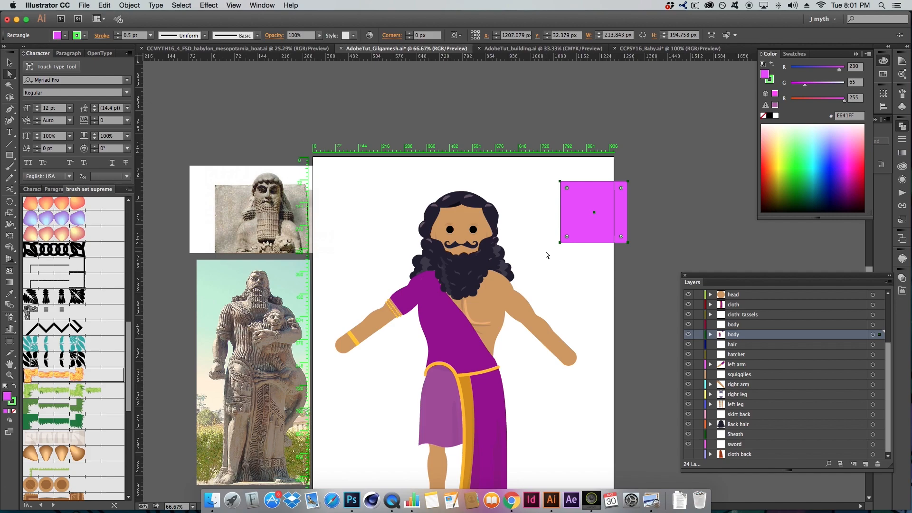
pyautogui.scroll(-2, 546, 255)
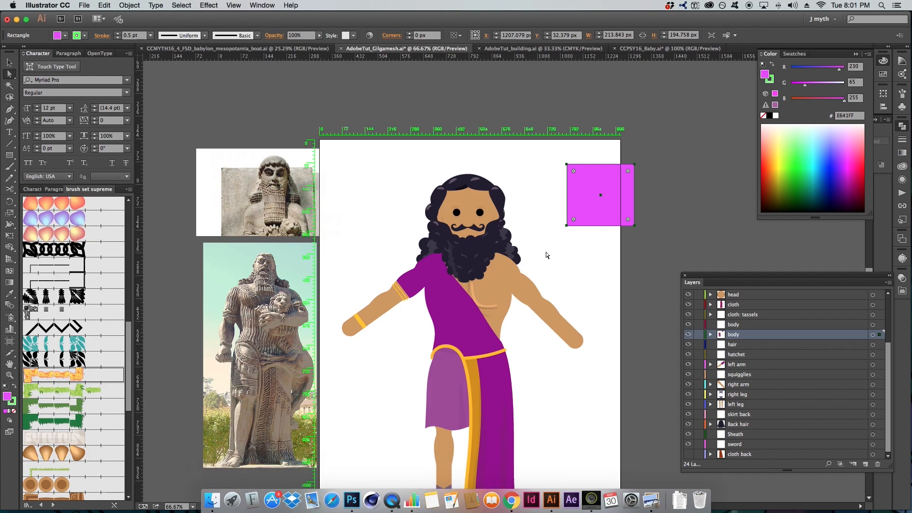
pyautogui.click(559, 254)
pyautogui.scroll(-4, 481, 283)
pyautogui.moveTo(481, 283); pyautogui.dragTo(483, 281)
pyautogui.click(559, 293)
pyautogui.moveTo(601, 125); pyautogui.dragTo(562, 166)
pyautogui.click(637, 163)
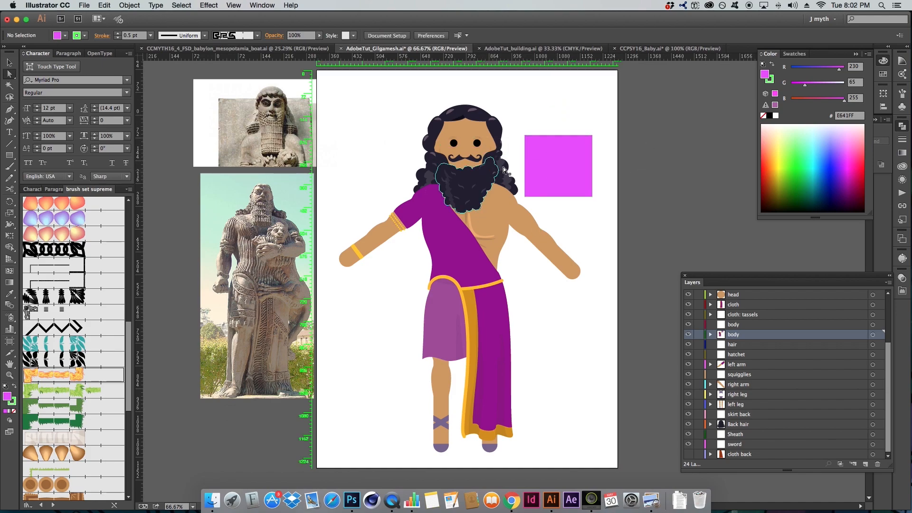
# Shift the magenta rectangle slightly up and away from the figure, then clear the selection.
pyautogui.click(550, 161)
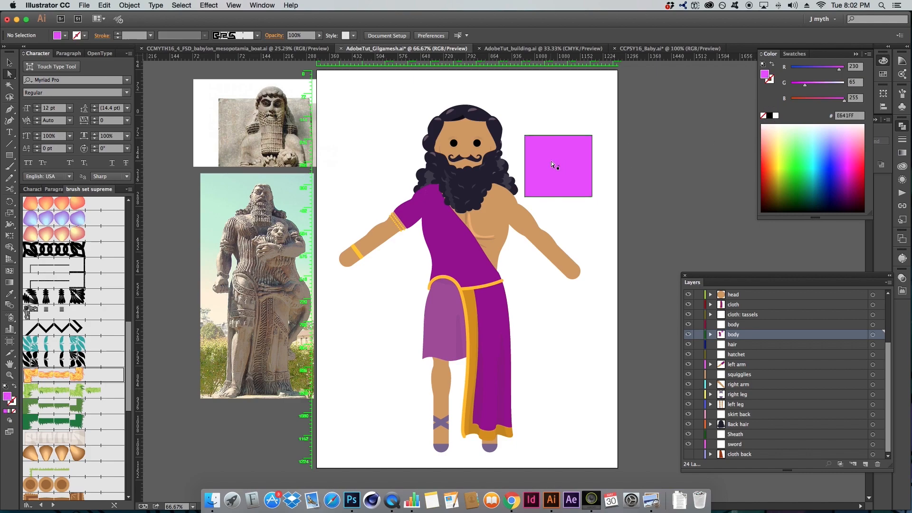
pyautogui.click(609, 231)
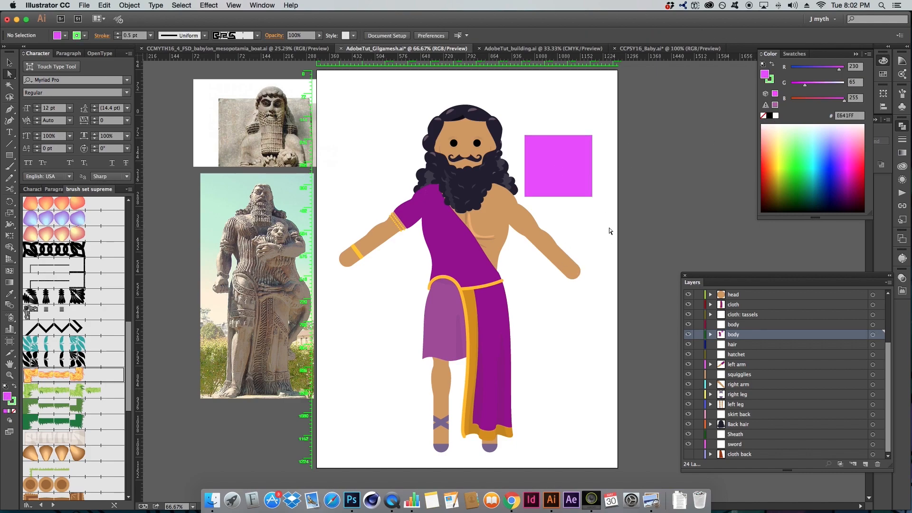
pyautogui.click(564, 175)
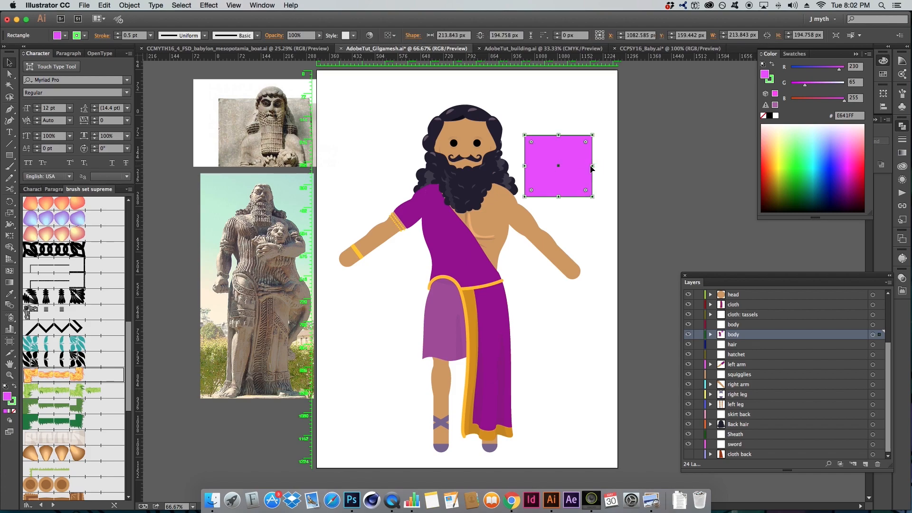
pyautogui.moveTo(557, 163); pyautogui.dragTo(574, 155)
pyautogui.press('super+shift+a')
pyautogui.press('a')
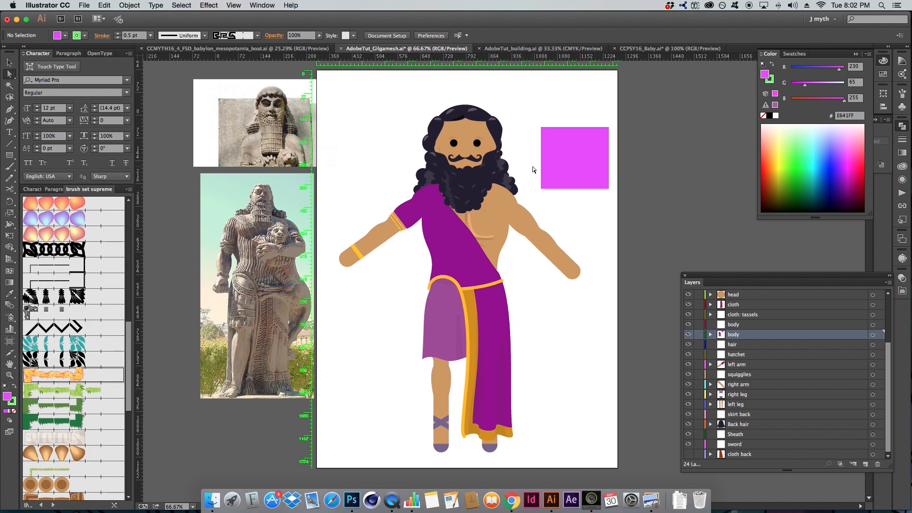
# Select the magenta rectangle and set its stroke to None, keeping the fill active.
pyautogui.click(574, 170)
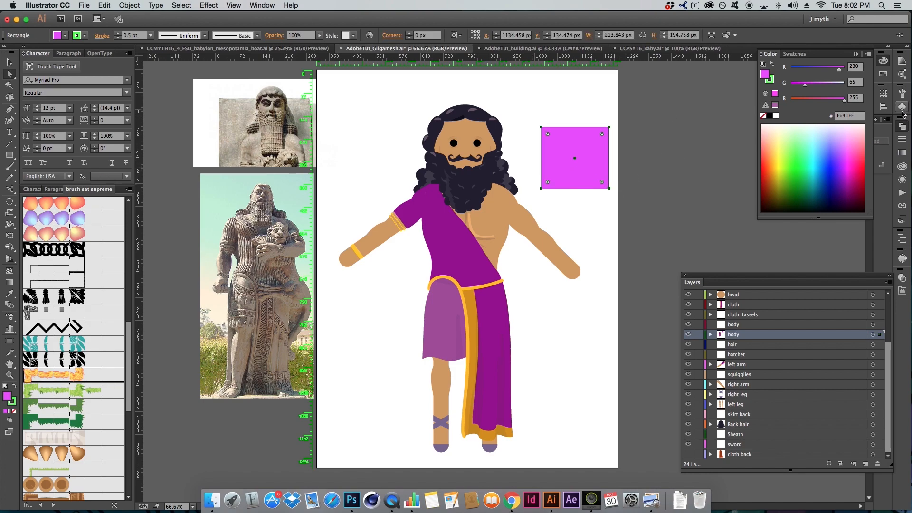
pyautogui.press('x')
pyautogui.click(764, 116)
pyautogui.press('x')
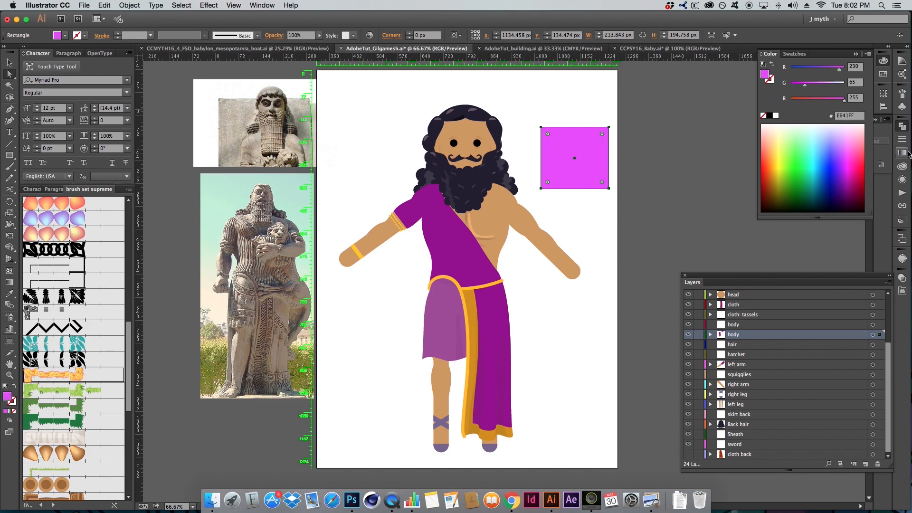
# Apply the default white-to-black linear gradient to the rectangle's fill.
pyautogui.click(901, 153)
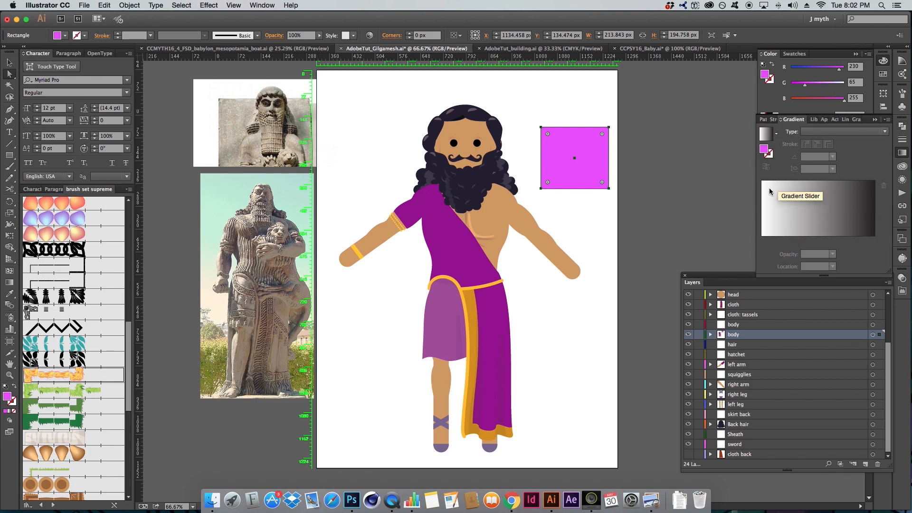
pyautogui.click(828, 204)
pyautogui.press('cmd+z')
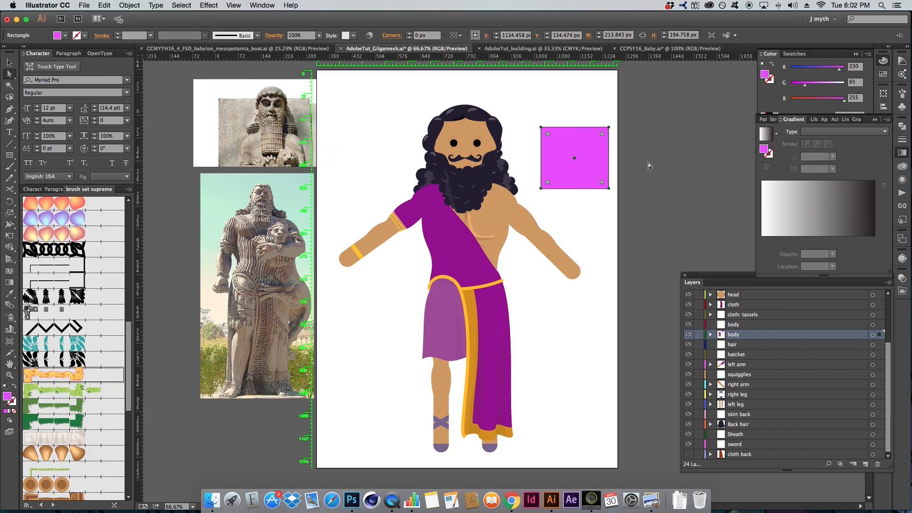
pyautogui.click(839, 209)
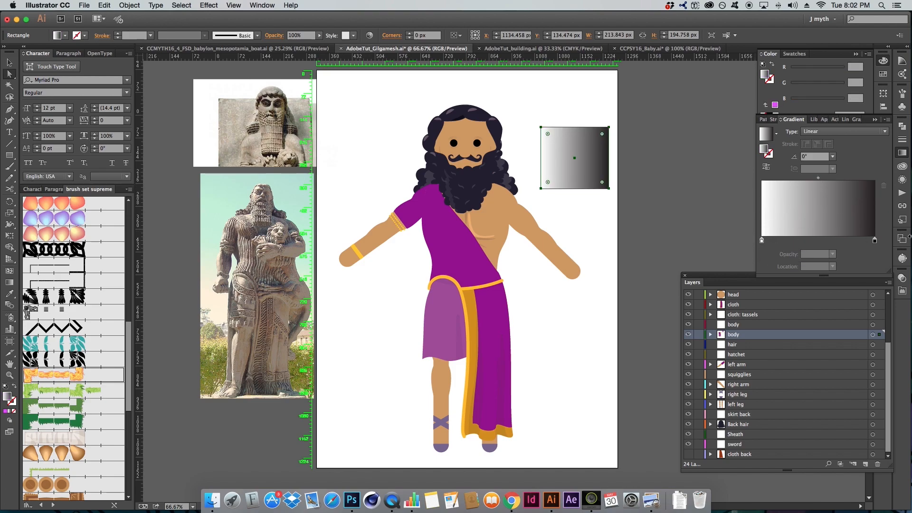
# Change the rectangle's gradient type from Linear to Radial.
pyautogui.click(849, 135)
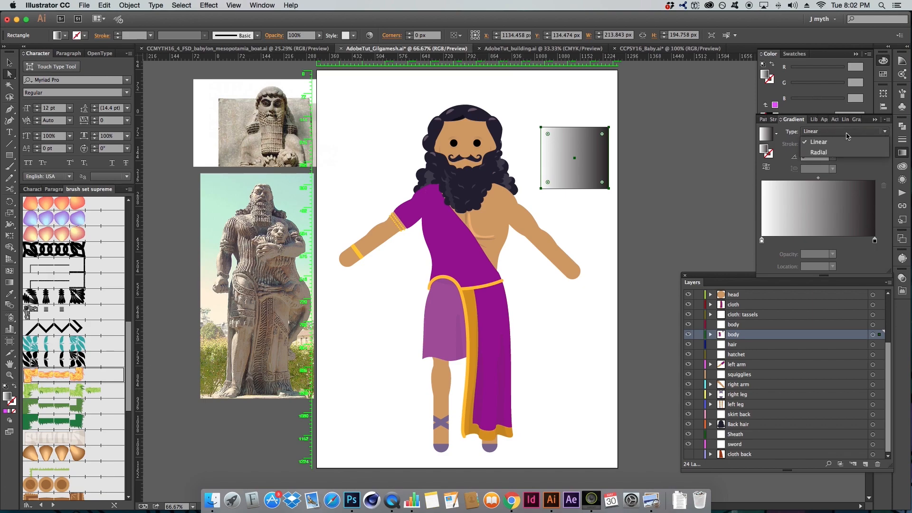
pyautogui.click(860, 172)
pyautogui.click(843, 131)
pyautogui.click(826, 149)
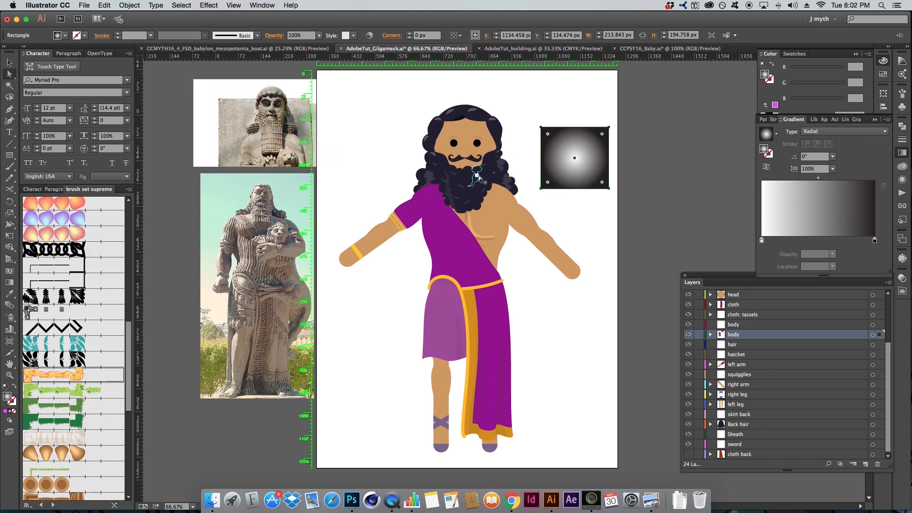
# Use the Gradient tool to extend the radial gradient beyond the rectangle and flatten it to an aspect ratio of about 85.8%.
pyautogui.press('g')
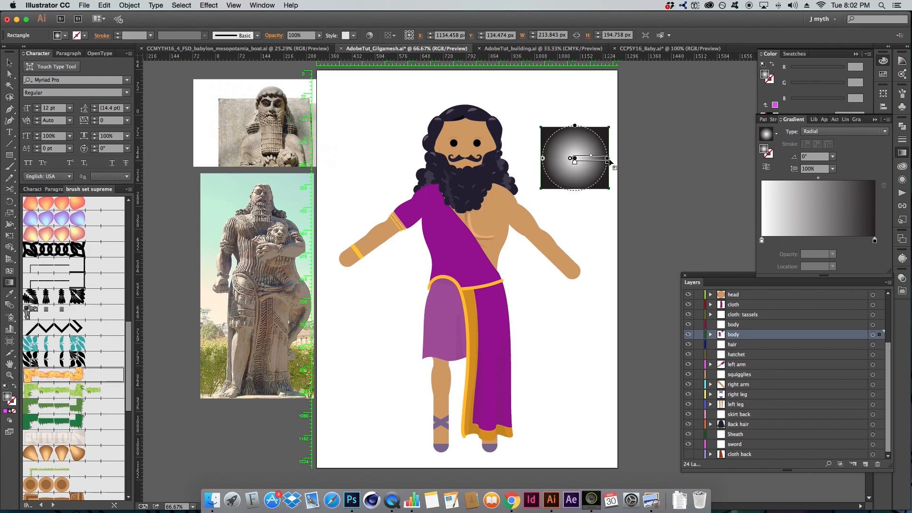
pyautogui.moveTo(607, 159); pyautogui.dragTo(626, 158)
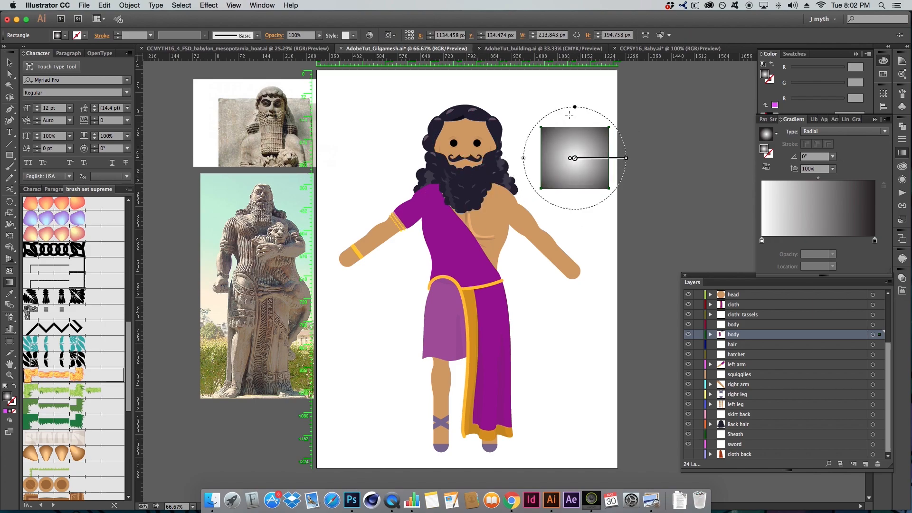
pyautogui.moveTo(573, 106)
pyautogui.mouseDown()
pyautogui.moveTo(576, 138)
pyautogui.moveTo(576, 121)
pyautogui.mouseUp()
pyautogui.moveTo(625, 157)
pyautogui.mouseDown()
pyautogui.moveTo(614, 160)
pyautogui.moveTo(624, 159)
pyautogui.mouseUp()
pyautogui.moveTo(576, 118)
pyautogui.mouseDown()
pyautogui.moveTo(576, 132)
pyautogui.moveTo(575, 114)
pyautogui.mouseUp()
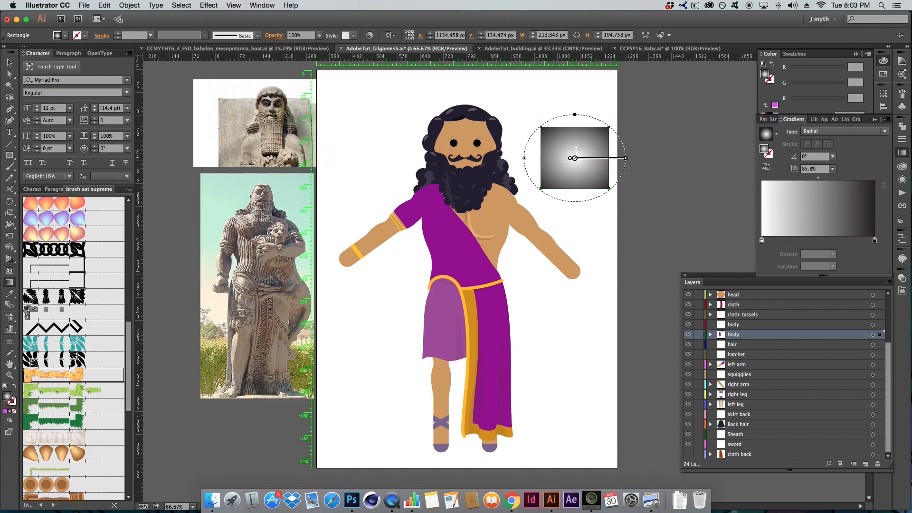
pyautogui.press('a')
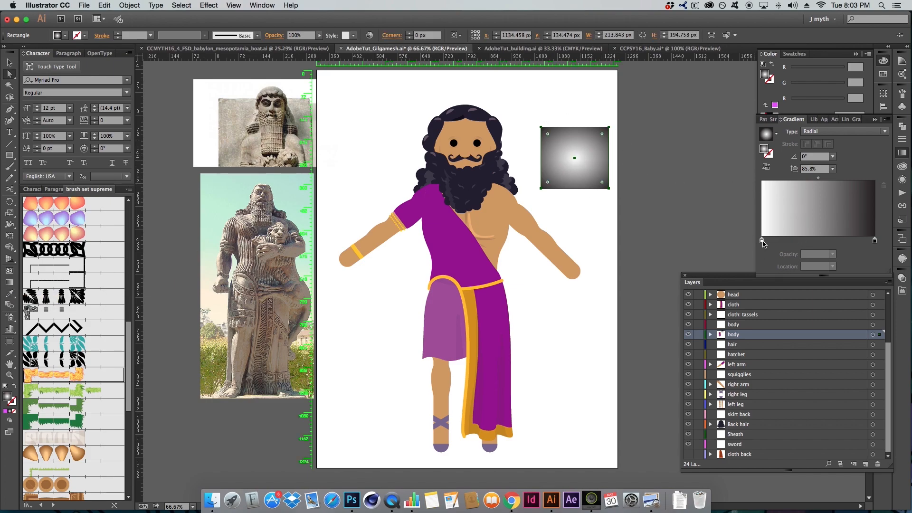
# Open the white gradient stop's color settings and cycle through the color modes back to grayscale.
pyautogui.scroll(1, 294, 147)
pyautogui.scroll(3, 294, 148)
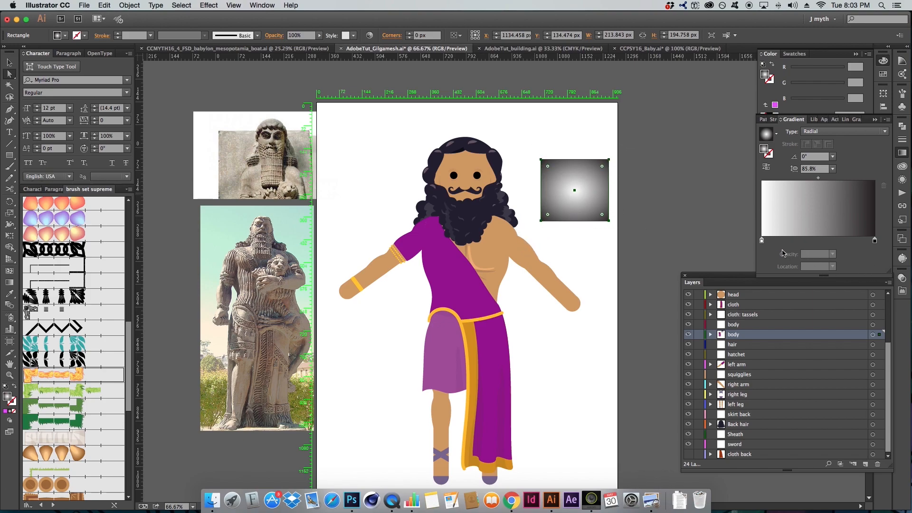
pyautogui.doubleClick(761, 240)
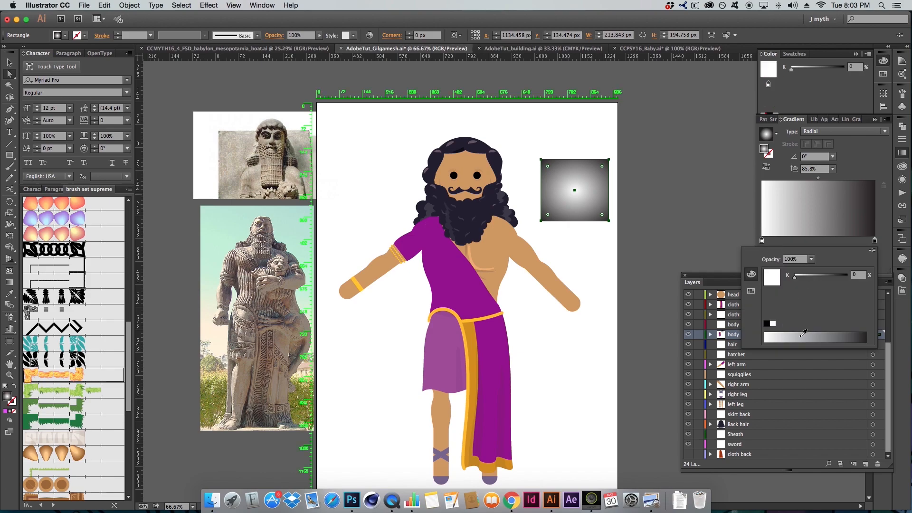
pyautogui.keyDown('shift'); pyautogui.click(801, 339); pyautogui.keyUp('shift')
pyautogui.keyDown('shift'); pyautogui.click(800, 340); pyautogui.keyUp('shift')
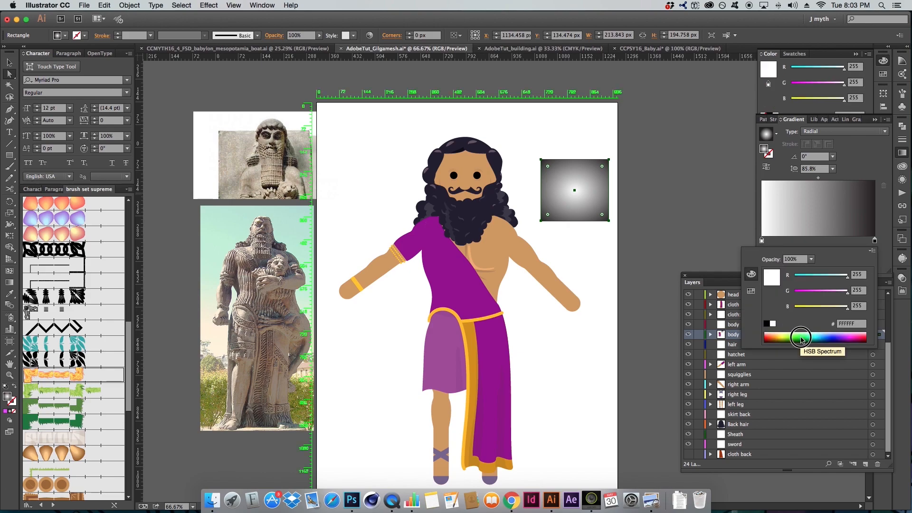
pyautogui.keyDown('shift'); pyautogui.click(801, 340); pyautogui.keyUp('shift')
pyautogui.keyDown('shift'); pyautogui.click(801, 340); pyautogui.keyUp('shift')
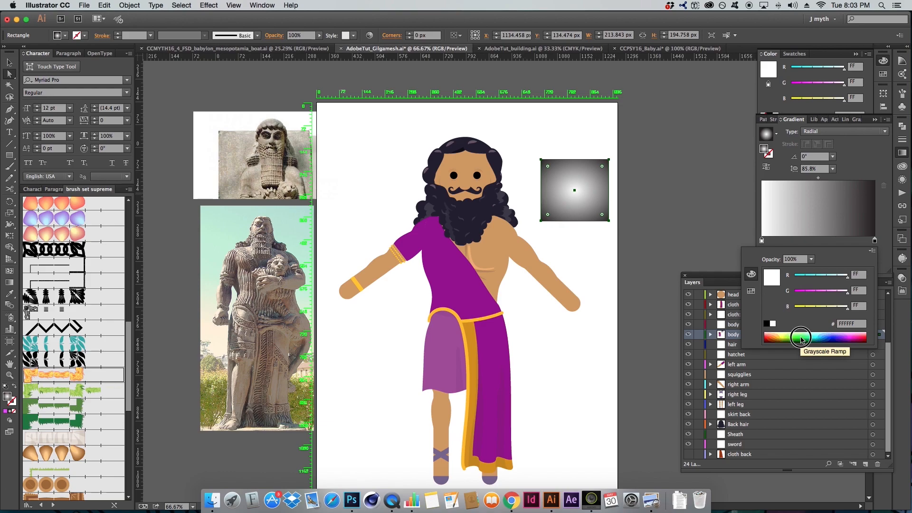
pyautogui.keyDown('shift'); pyautogui.click(801, 340); pyautogui.keyUp('shift')
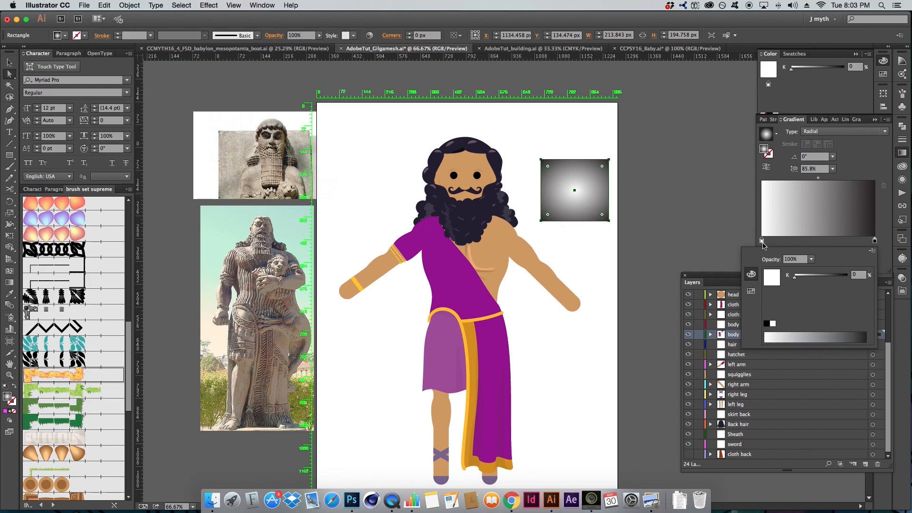
# Reopen the white gradient stop's color settings and switch its color mode through RGB, HSB and CMYK to hexadecimal RGB.
pyautogui.click(762, 242)
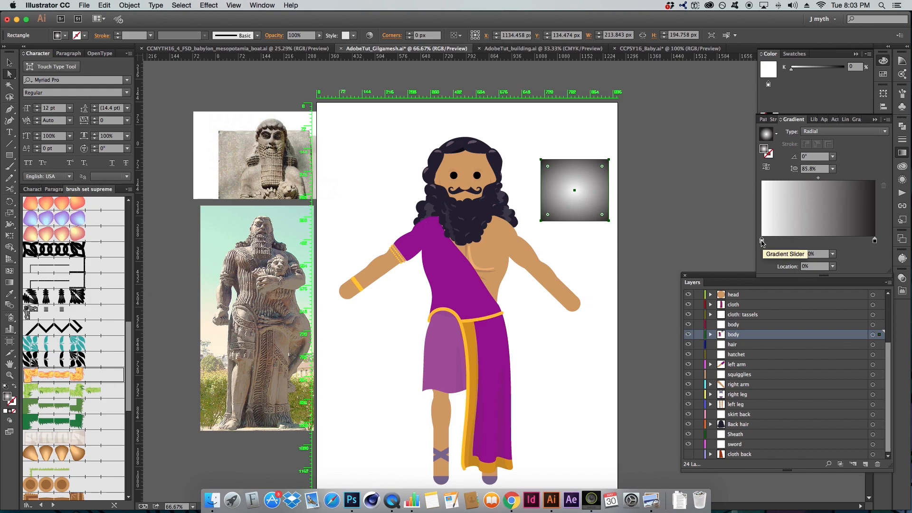
pyautogui.doubleClick(762, 241)
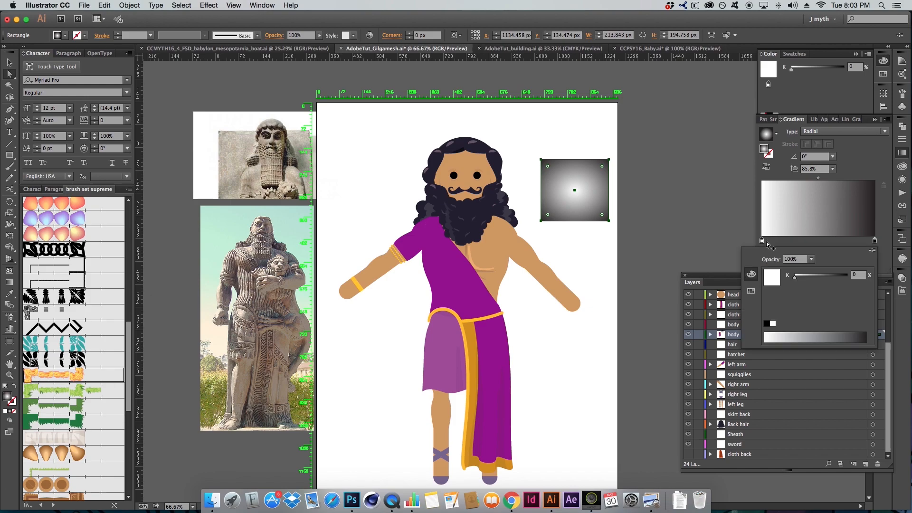
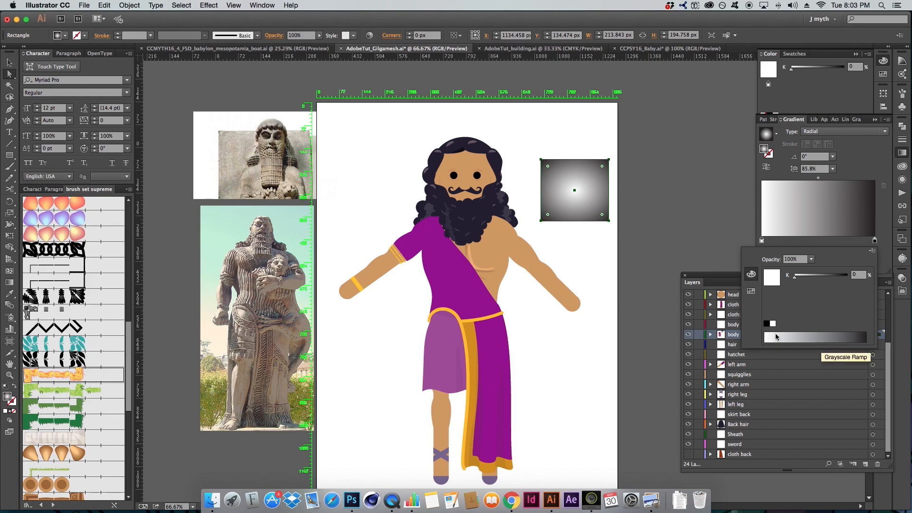
pyautogui.keyDown('shift'); pyautogui.click(815, 338); pyautogui.keyUp('shift')
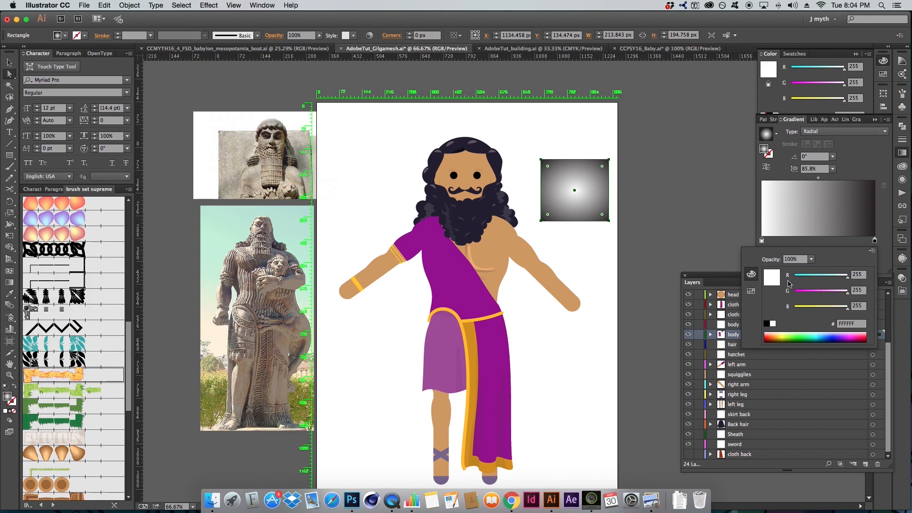
pyautogui.keyDown('shift'); pyautogui.click(819, 340); pyautogui.keyUp('shift')
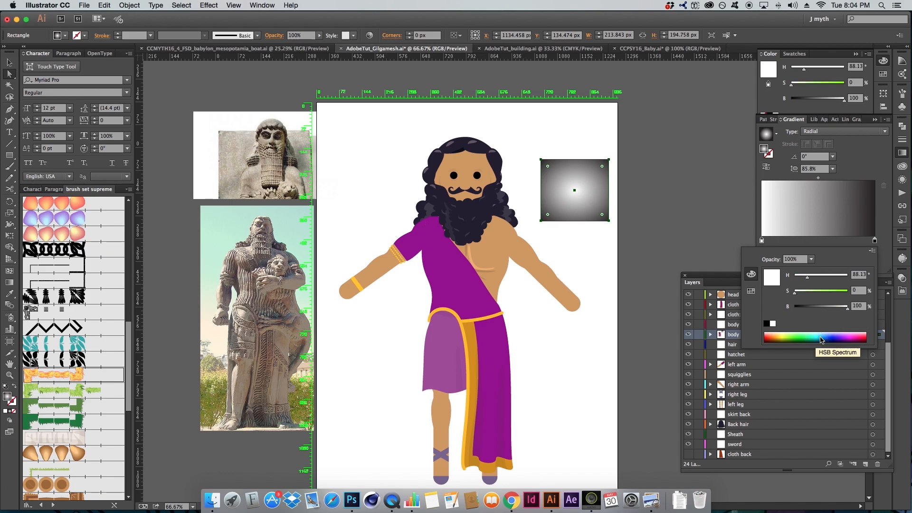
pyautogui.keyDown('shift'); pyautogui.click(806, 337); pyautogui.keyUp('shift')
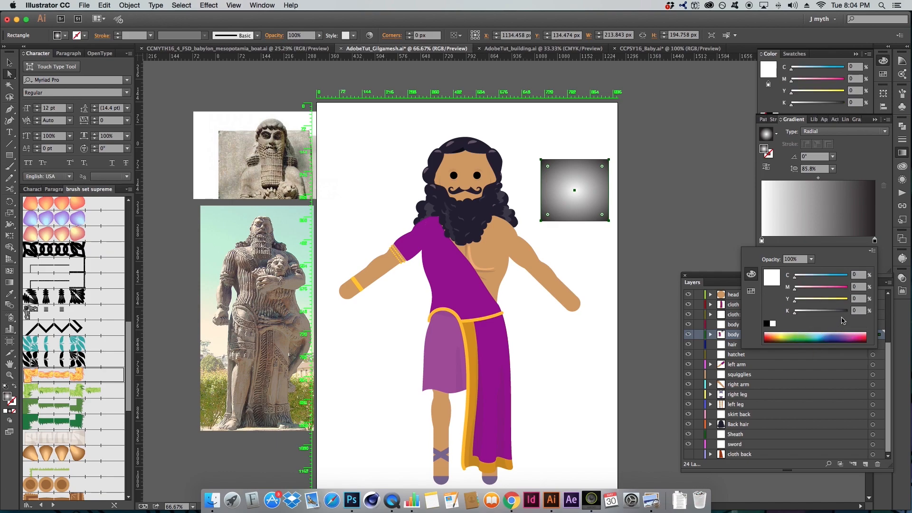
pyautogui.keyDown('shift'); pyautogui.click(816, 339); pyautogui.keyUp('shift')
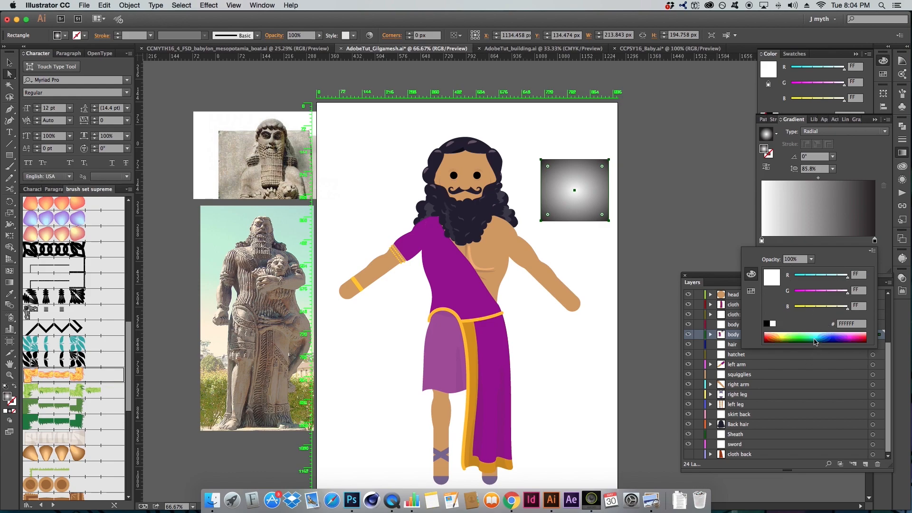
# Return the white gradient stop's color mode to RGB and recolor the stop yellow with R 237, G 221, B 108.
pyautogui.keyDown('shift'); pyautogui.click(802, 338); pyautogui.keyUp('shift')
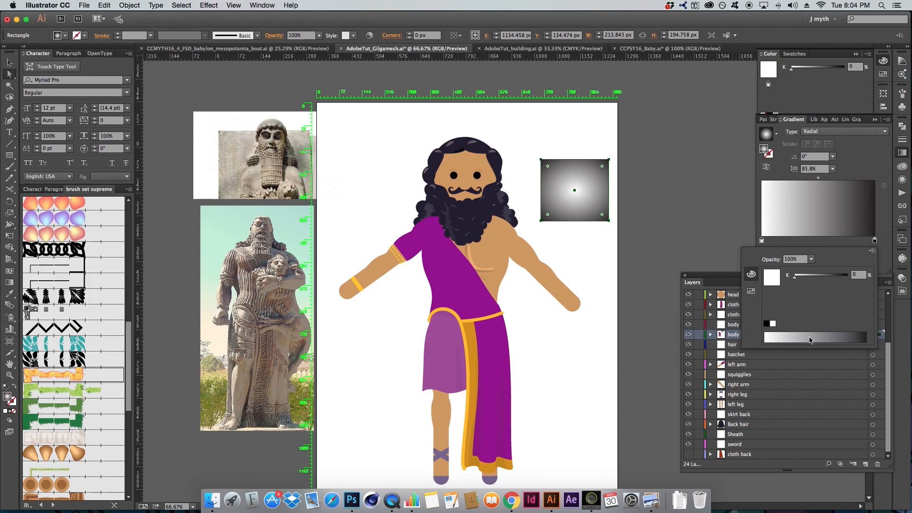
pyautogui.keyDown('shift'); pyautogui.click(810, 339); pyautogui.keyUp('shift')
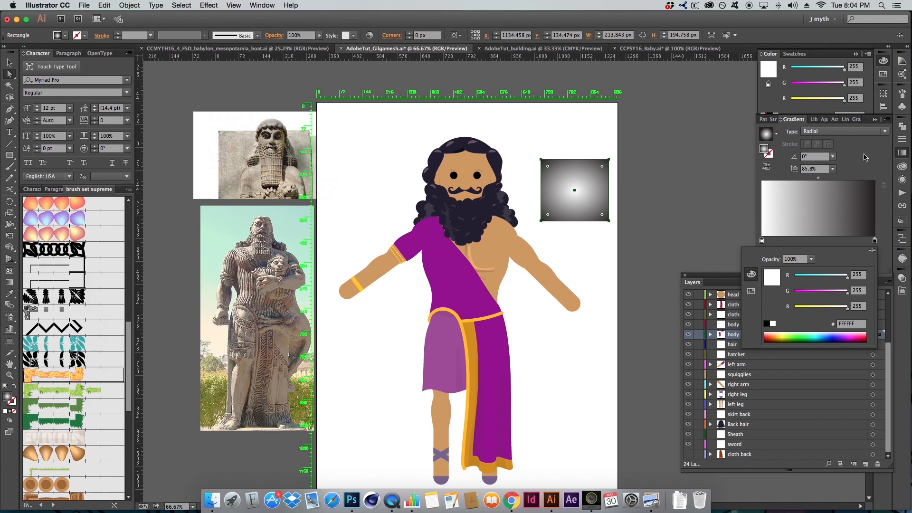
pyautogui.moveTo(808, 333); pyautogui.dragTo(817, 310)
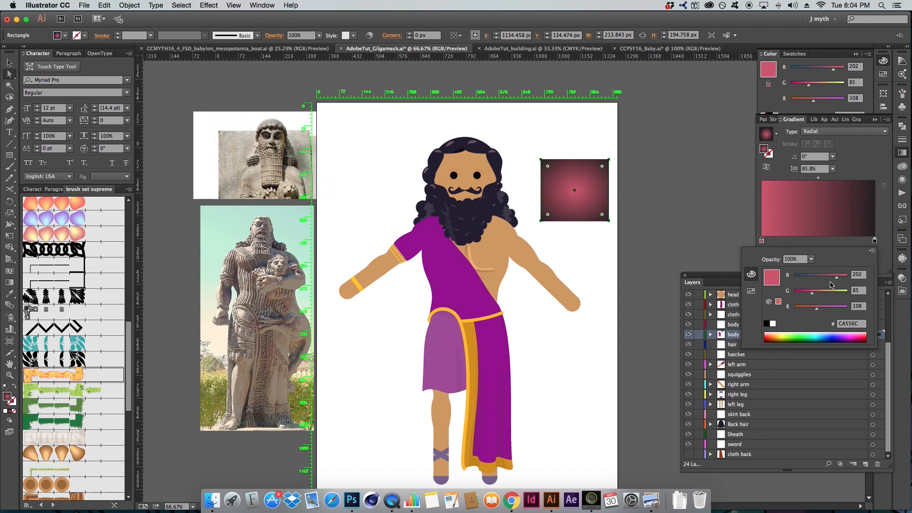
pyautogui.moveTo(833, 292); pyautogui.dragTo(846, 279)
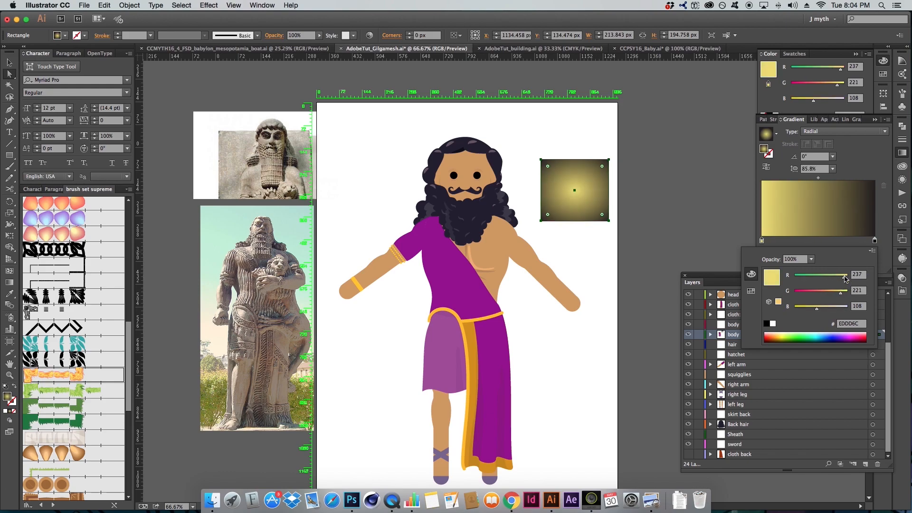
# Recolor the rectangle's black gradient stop bright magenta-pink in RGB mode.
pyautogui.click(881, 235)
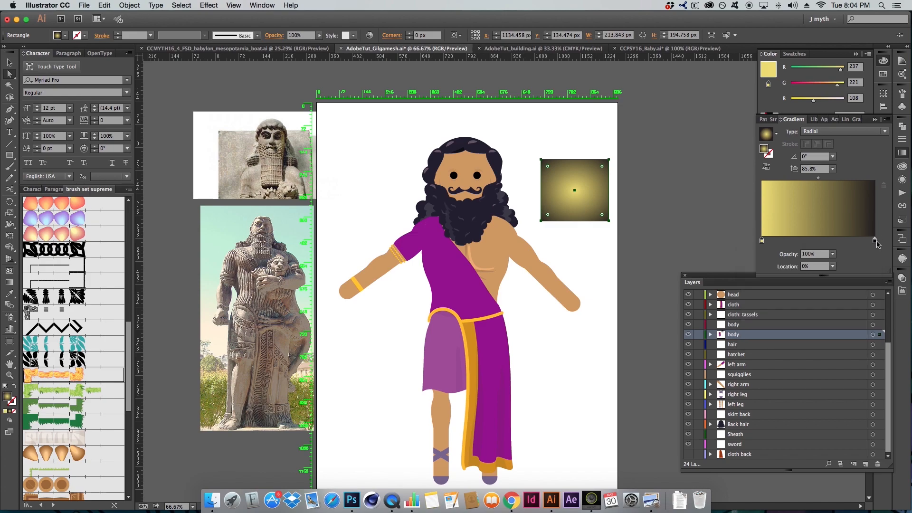
pyautogui.doubleClick(874, 241)
pyautogui.click(810, 341)
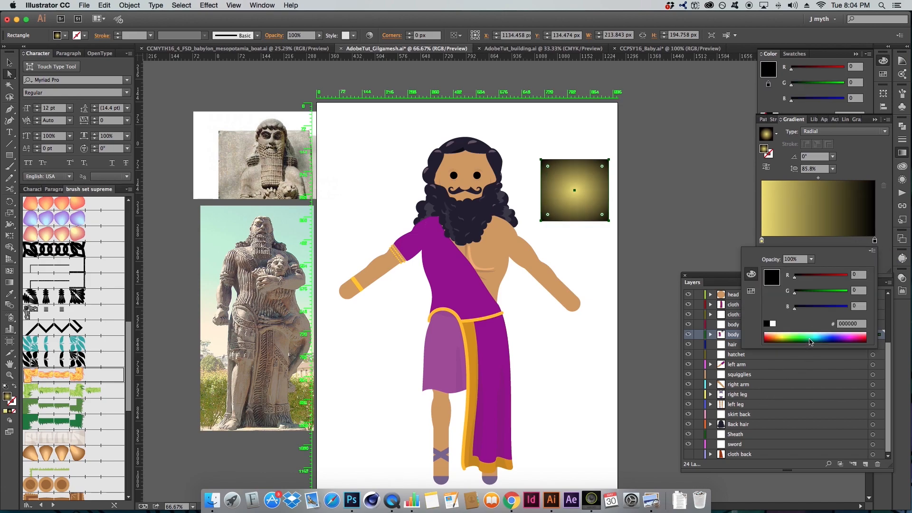
pyautogui.click(844, 333)
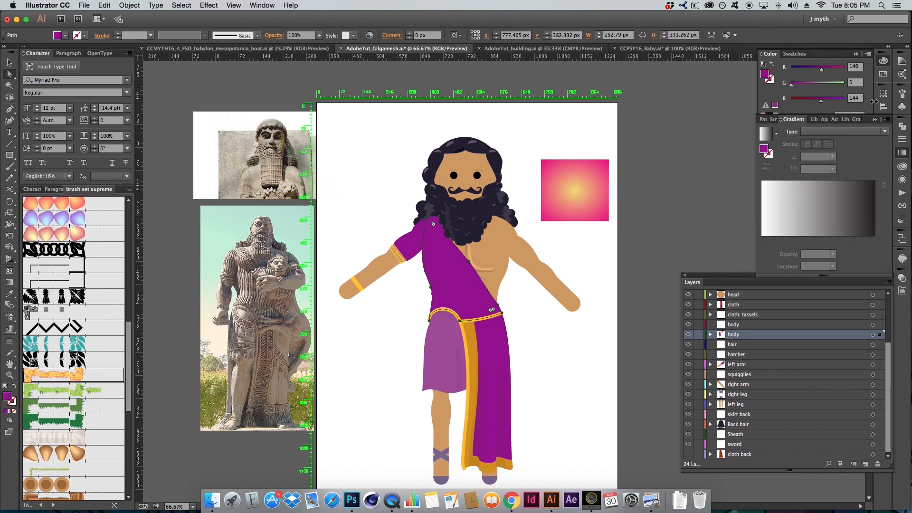
# Copy the purple torso cloth's hex color and use 920090 for the rectangle's yellow gradient stop.
pyautogui.click(868, 103)
pyautogui.click(849, 116)
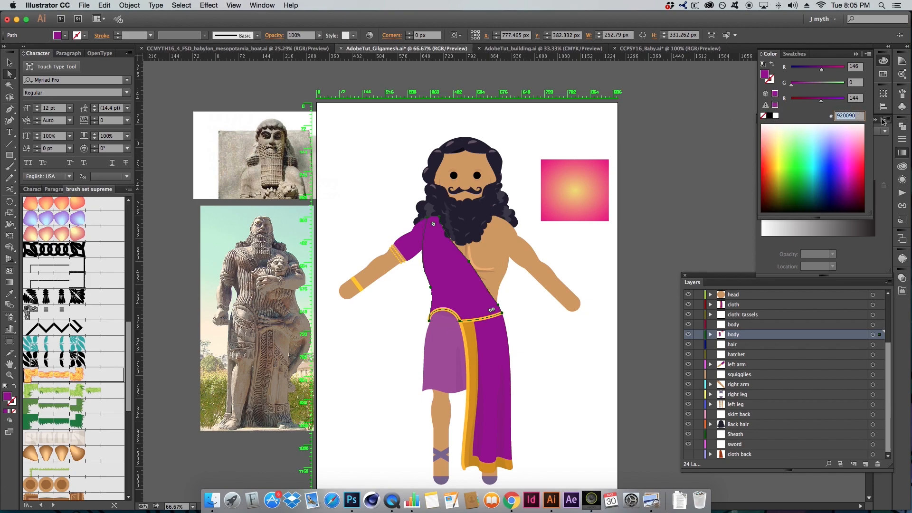
pyautogui.click(544, 191)
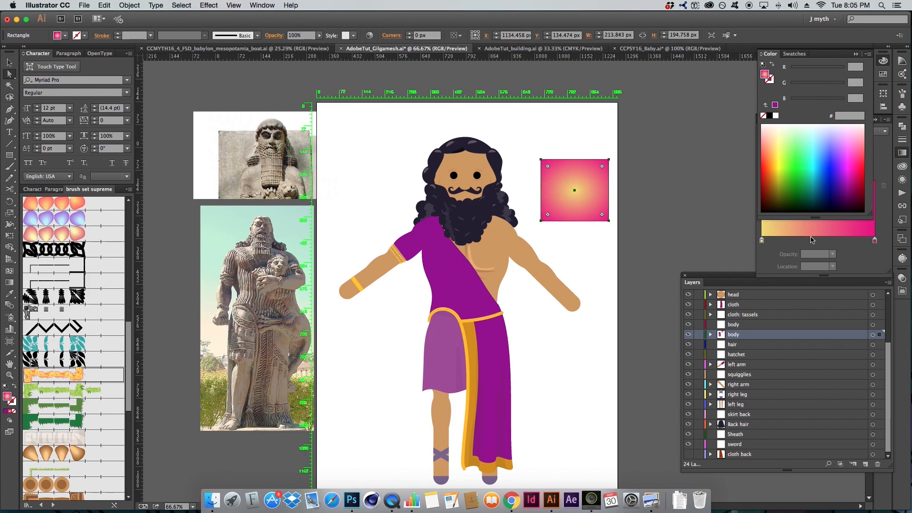
pyautogui.doubleClick(761, 240)
pyautogui.click(857, 323)
pyautogui.write('920090')
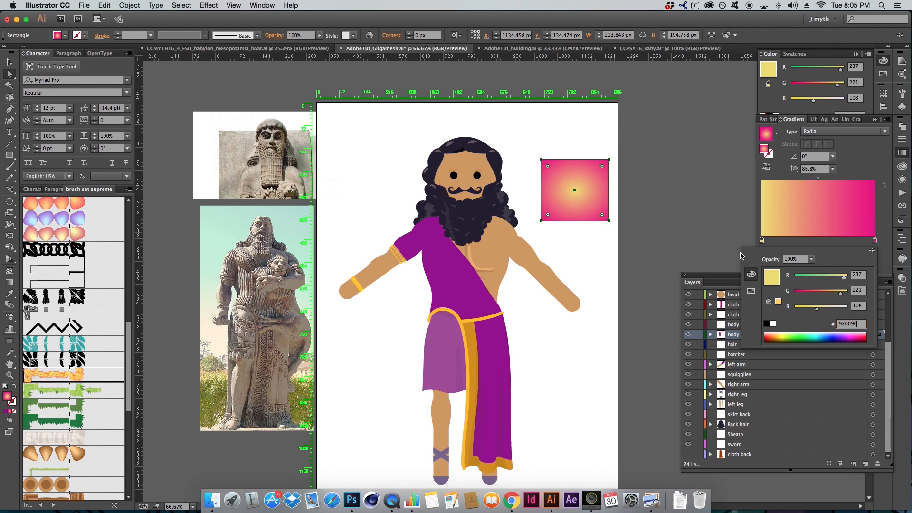
pyautogui.press('Tab')
pyautogui.click(673, 208)
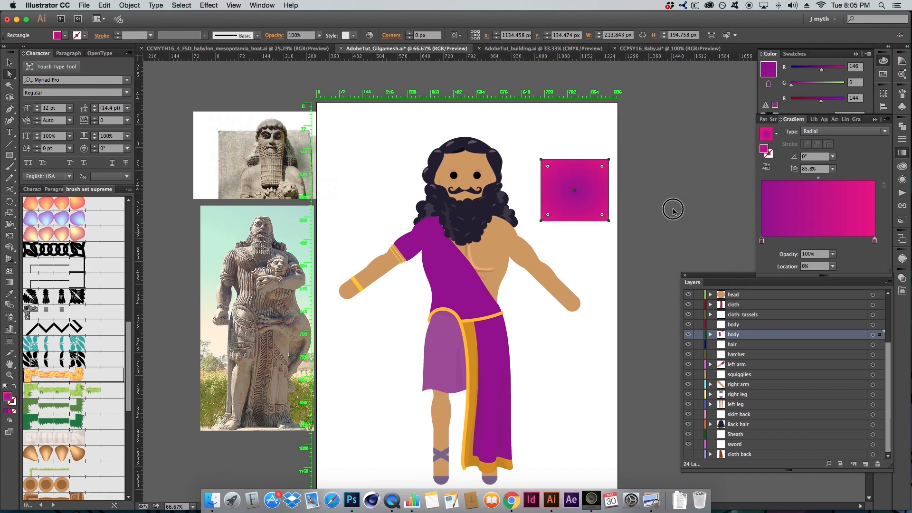
# Select the torso cloth and use the Eyedropper tool to give it the rectangle's radial gradient.
pyautogui.click(574, 185)
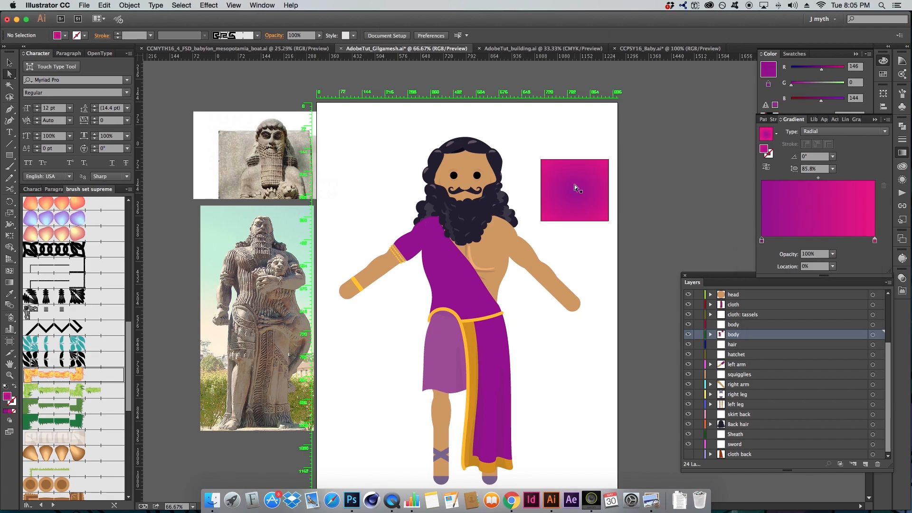
pyautogui.click(467, 296)
pyautogui.press('i')
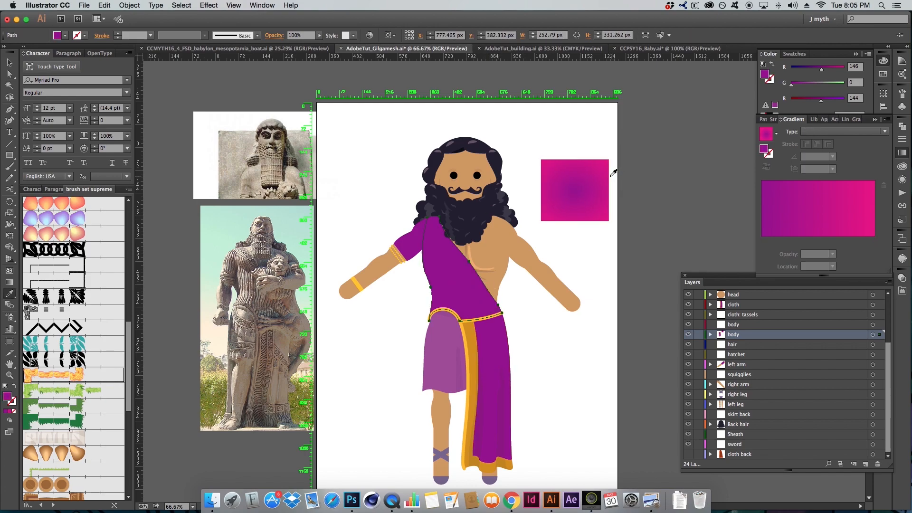
pyautogui.keyDown('super'); pyautogui.click(686, 184); pyautogui.keyUp('super')
pyautogui.keyDown('super'); pyautogui.click(589, 181); pyautogui.keyUp('super')
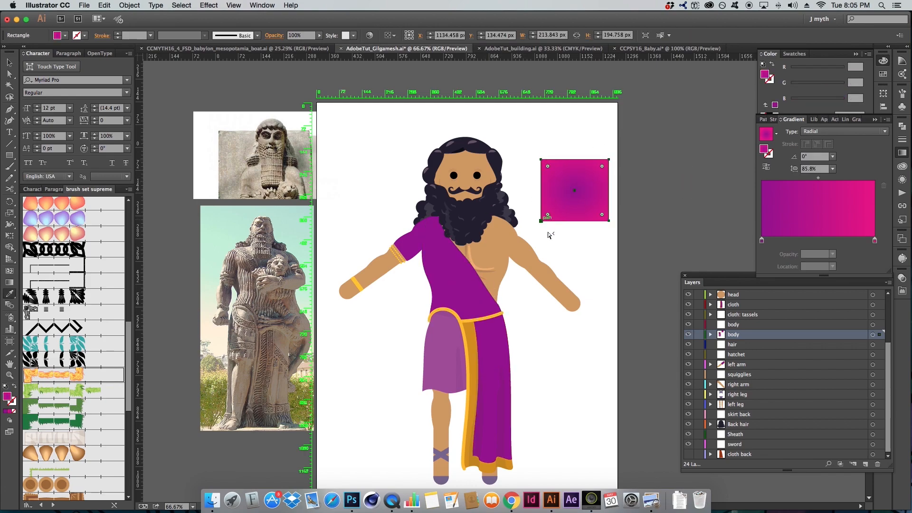
pyautogui.keyDown('super'); pyautogui.click(477, 284); pyautogui.keyUp('super')
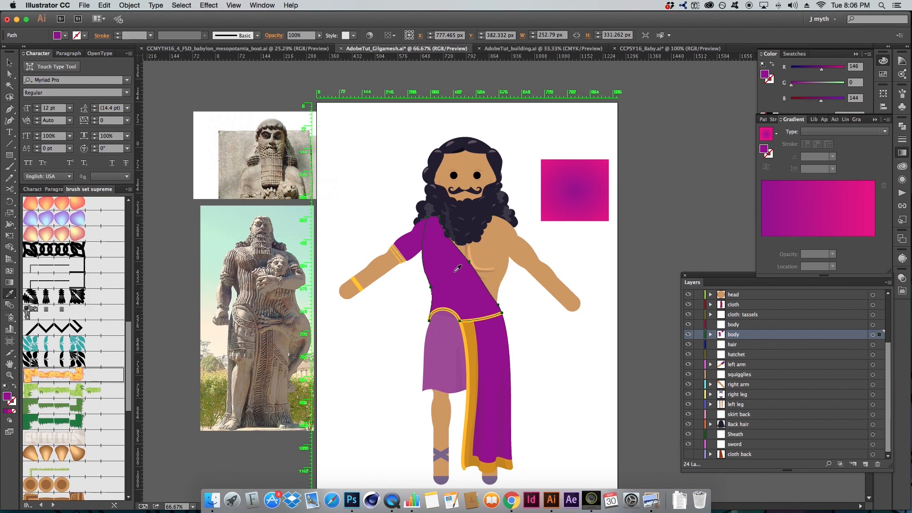
pyautogui.click(823, 203)
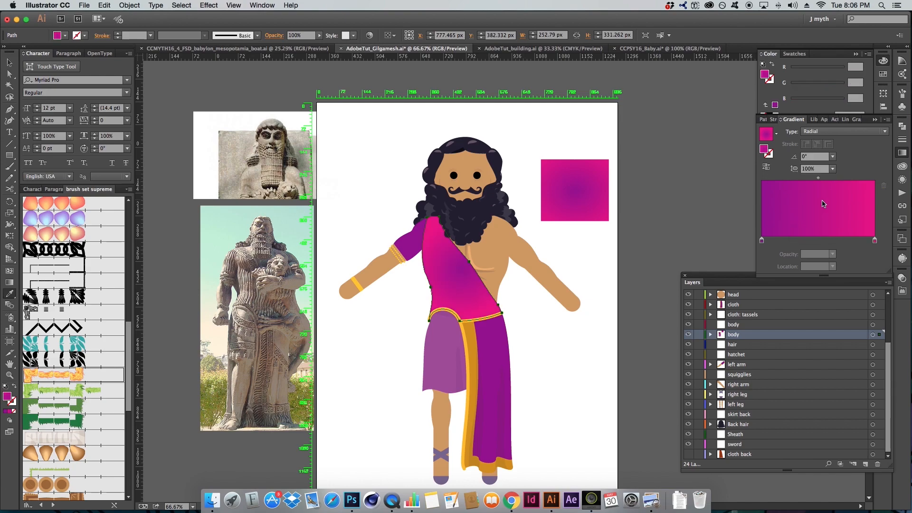
pyautogui.click(576, 186)
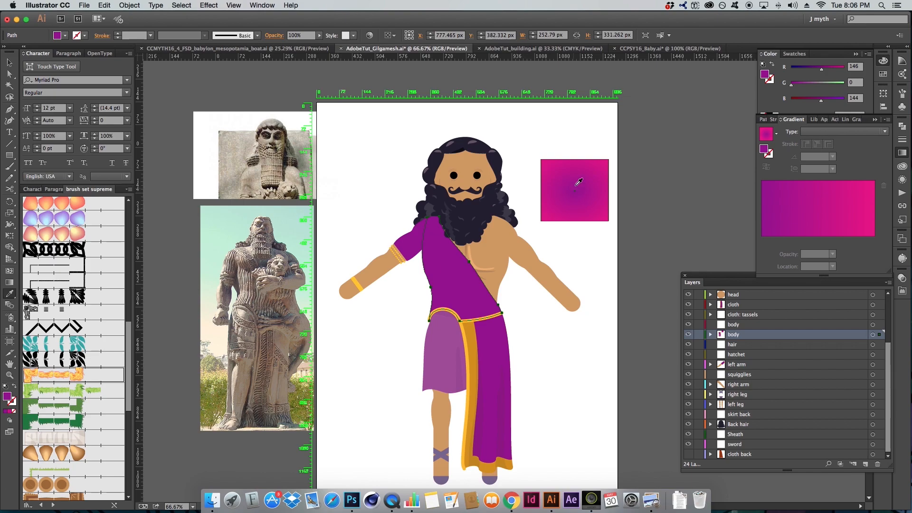
pyautogui.click(575, 174)
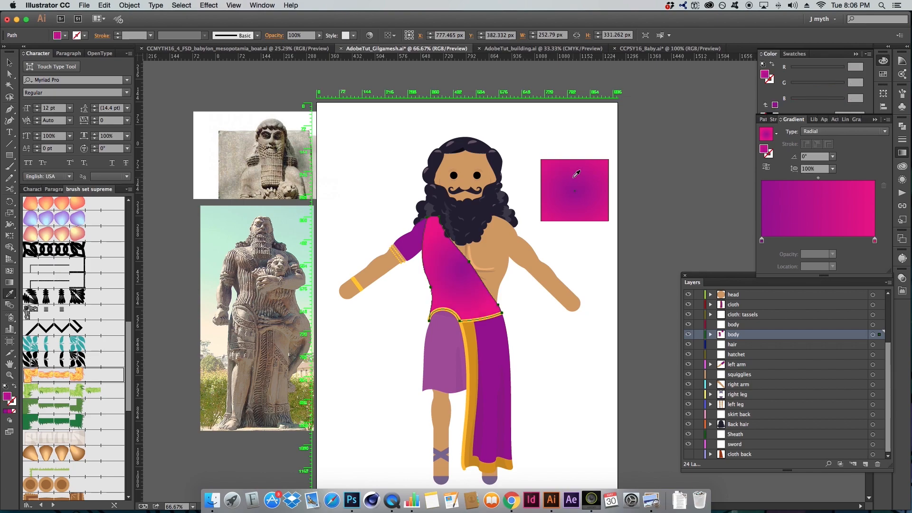
# Redirect the torso cloth's radial gradient with the Gradient tool from the shoulder down to the waist, at about -76.4°.
pyautogui.press('v')
pyautogui.press('g')
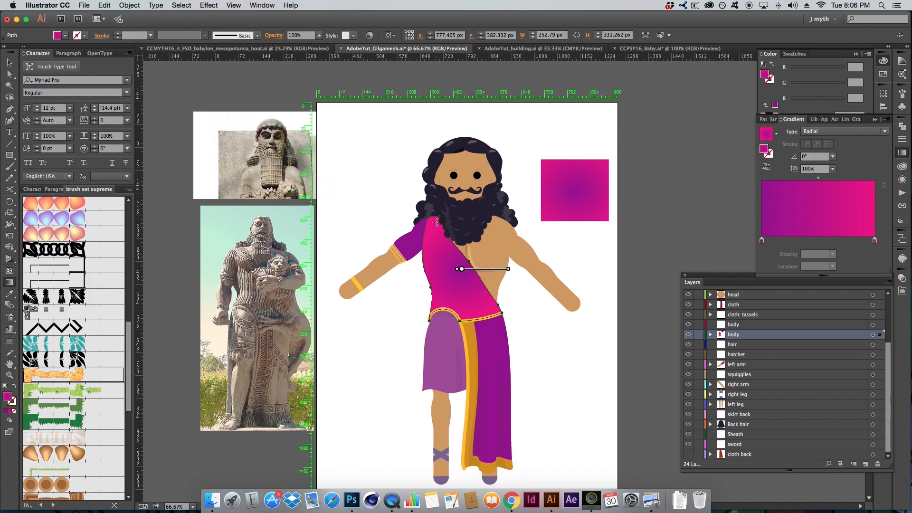
pyautogui.moveTo(434, 218); pyautogui.dragTo(468, 322)
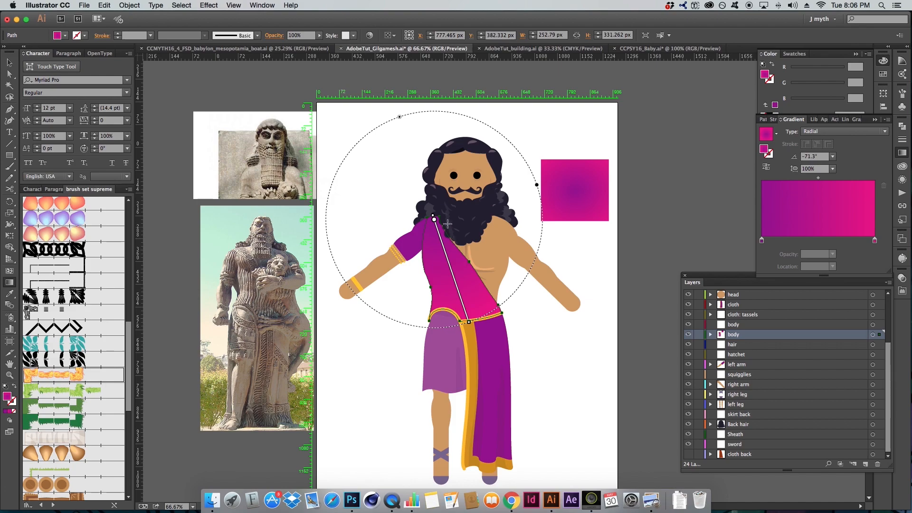
pyautogui.moveTo(439, 214); pyautogui.dragTo(465, 328)
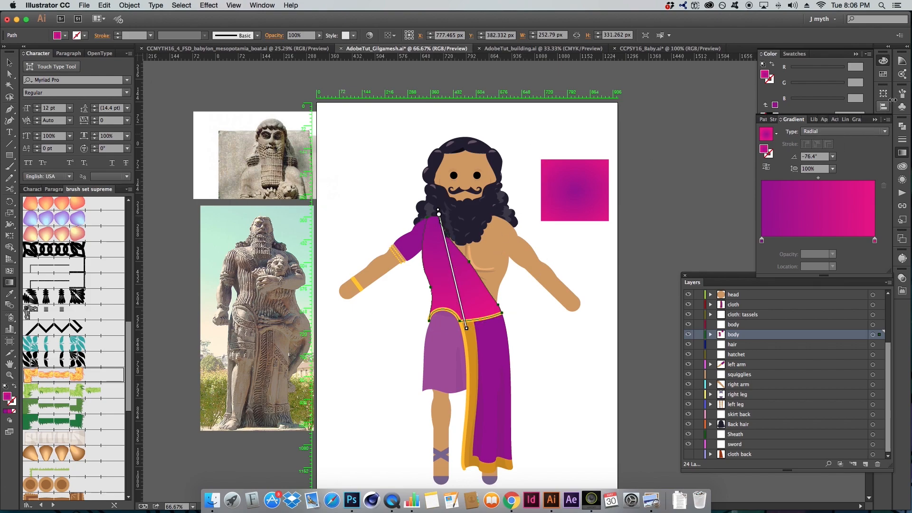
# Change the torso cloth's gradient to Linear and run it downward from the chest past the waist at about -95°.
pyautogui.click(852, 134)
pyautogui.click(835, 143)
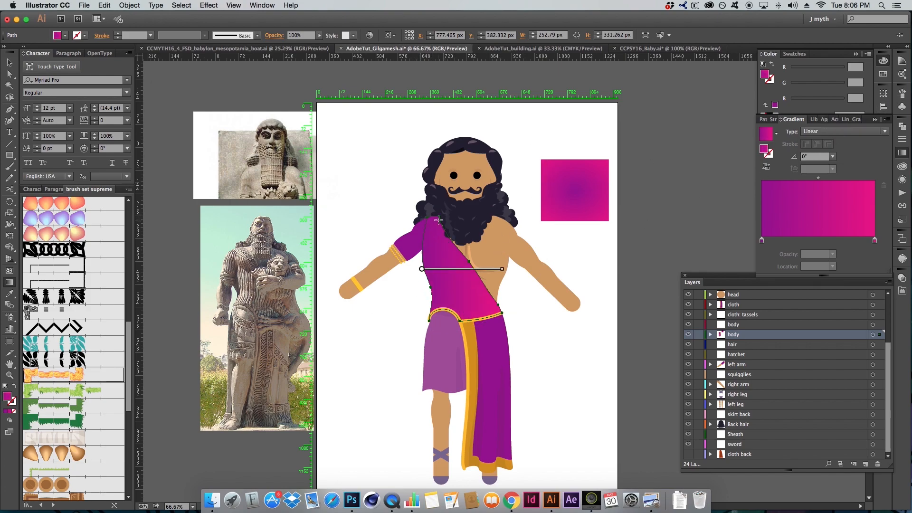
pyautogui.moveTo(448, 215); pyautogui.dragTo(436, 346)
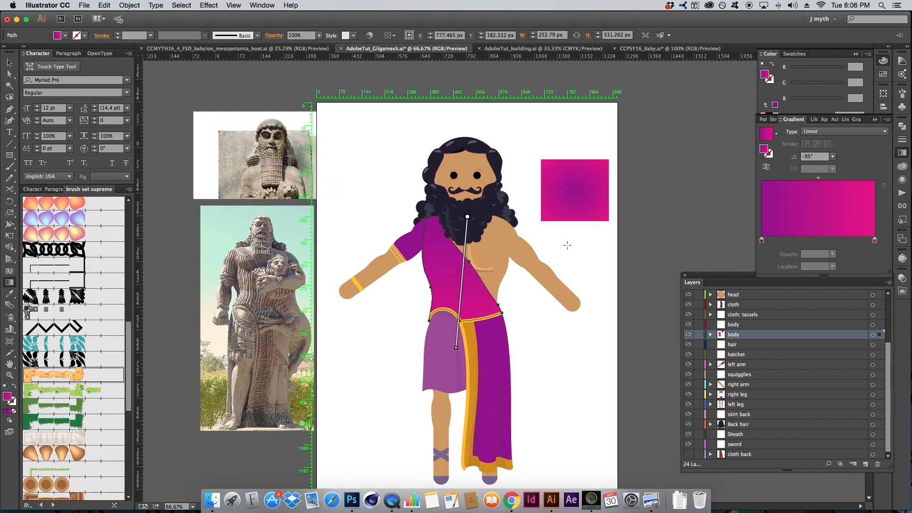
pyautogui.press('a')
pyautogui.click(607, 258)
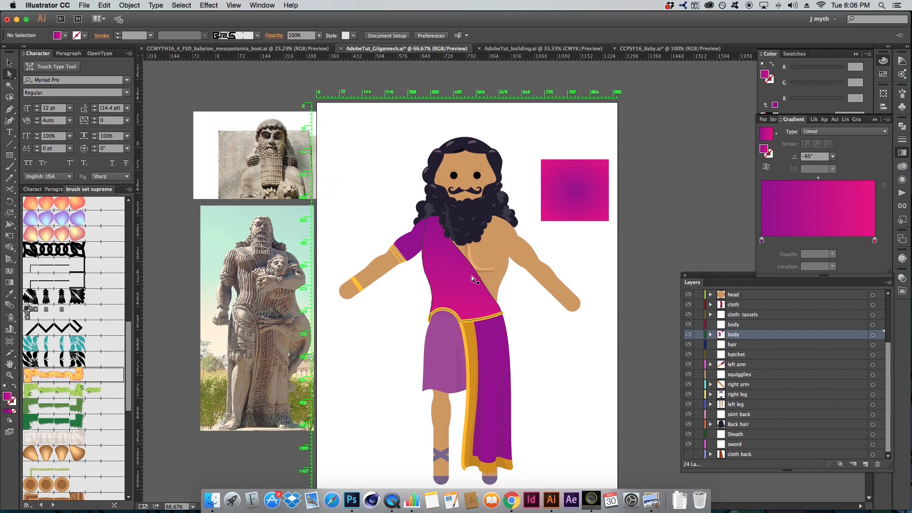
# Reselect the torso cloth and restore its flat purple fill by sampling the long drape with the Eyedropper tool.
pyautogui.click(467, 284)
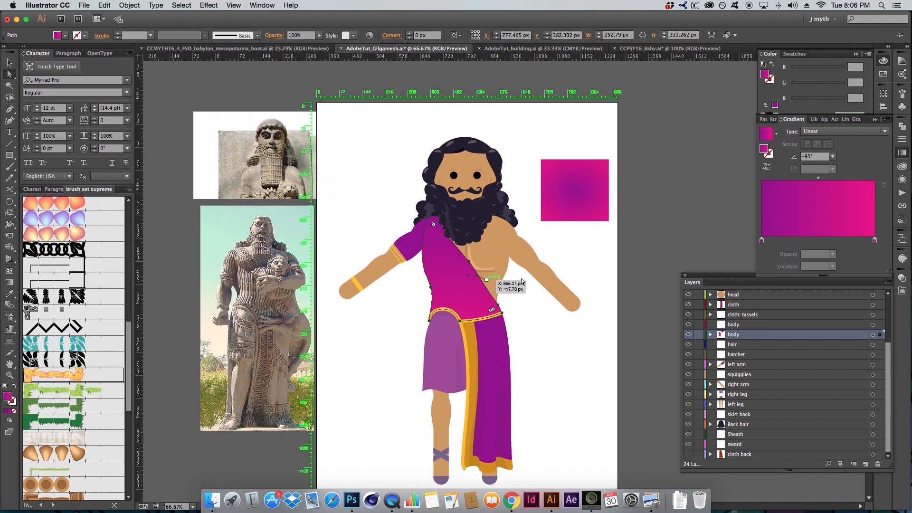
pyautogui.click(593, 256)
pyautogui.click(463, 263)
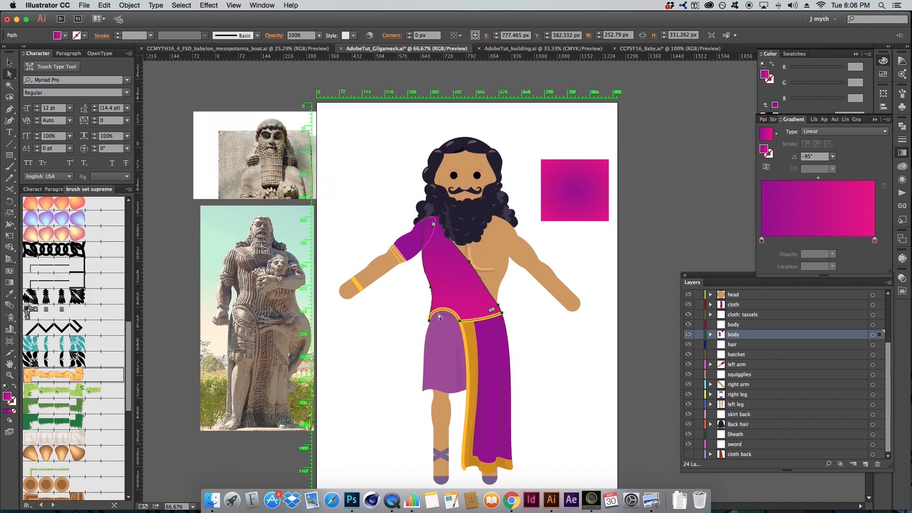
pyautogui.press('i')
pyautogui.click(497, 338)
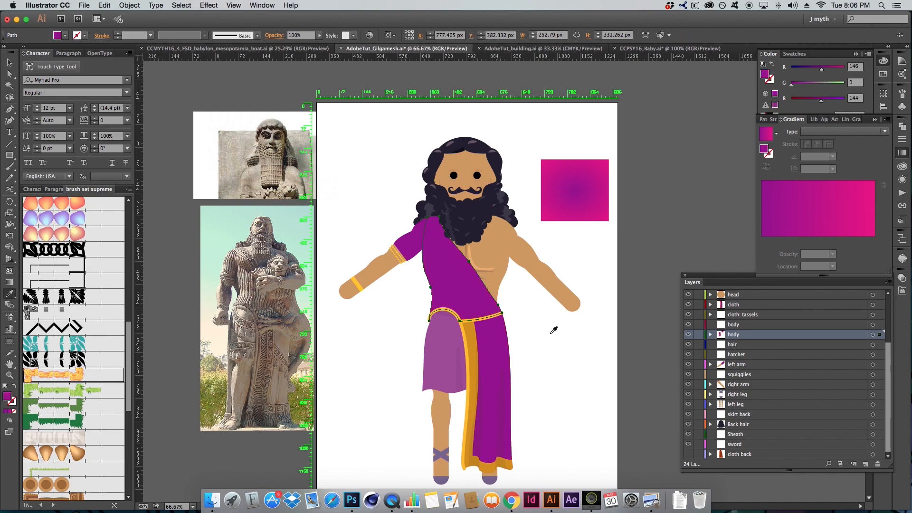
# Give the light purple skirt a gradient fill and darken its starting stop to hex 720775.
pyautogui.keyDown('super'); pyautogui.click(548, 334); pyautogui.keyUp('super')
pyautogui.keyDown('super'); pyautogui.click(450, 344); pyautogui.keyUp('super')
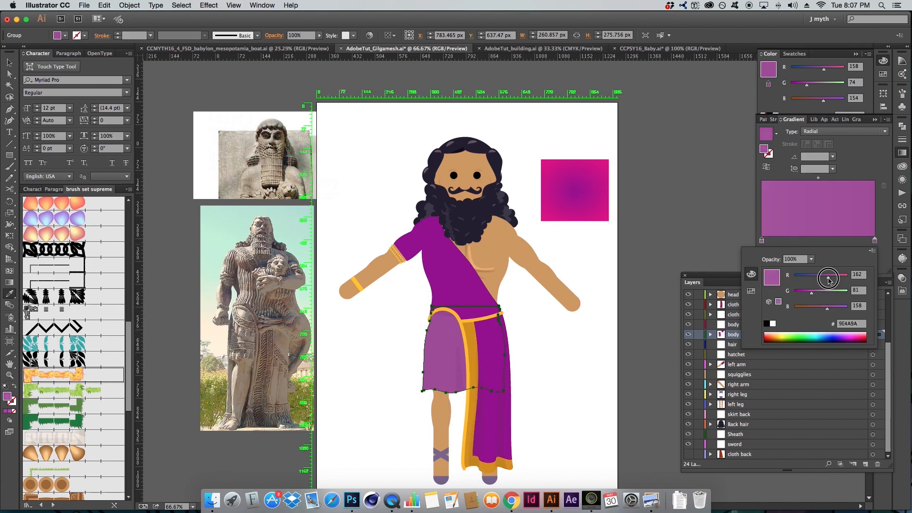
pyautogui.moveTo(828, 278); pyautogui.dragTo(818, 278)
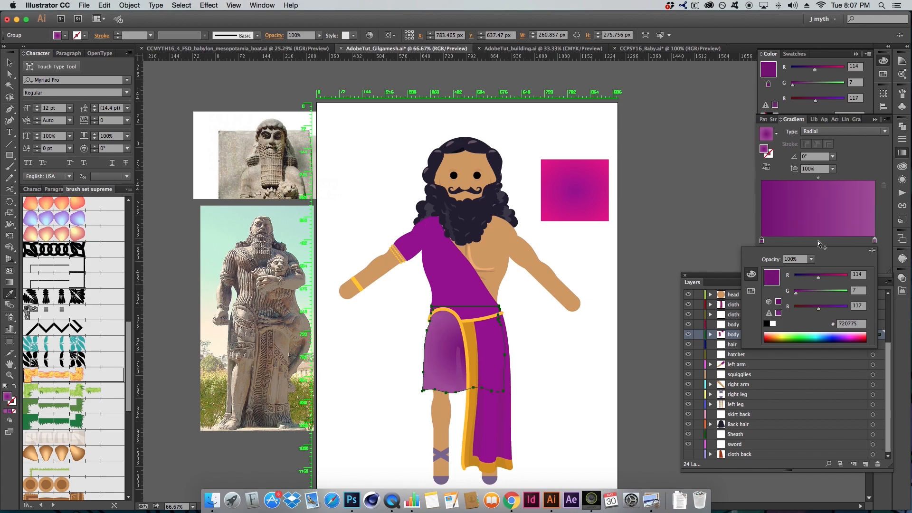
# Change the skirt's gradient type to Linear and run it downward from the waist to near the hem.
pyautogui.click(826, 131)
pyautogui.click(826, 123)
pyautogui.press('g')
pyautogui.moveTo(458, 307); pyautogui.dragTo(462, 383)
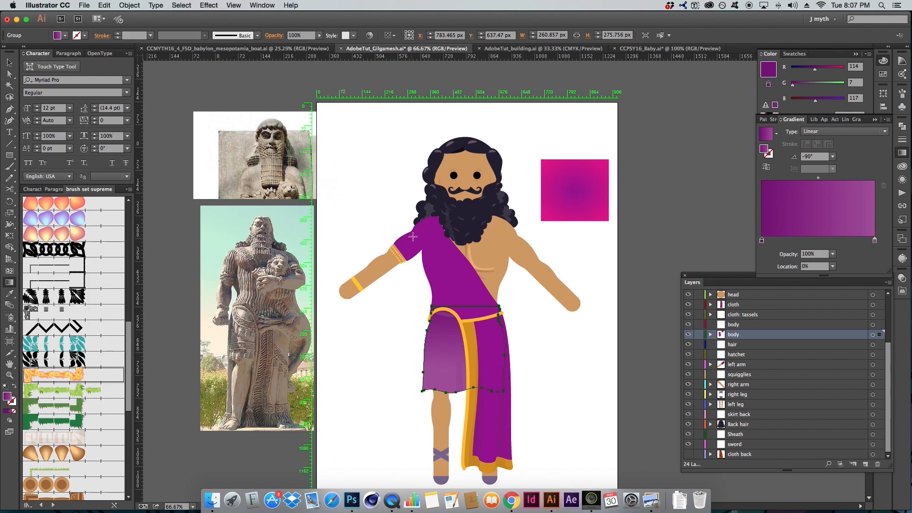
# Redraw the skirt's linear gradient in several directions, finishing with a short downward fade from the waist at about -87.3°.
pyautogui.moveTo(458, 303); pyautogui.dragTo(452, 339)
pyautogui.moveTo(460, 297); pyautogui.dragTo(452, 350)
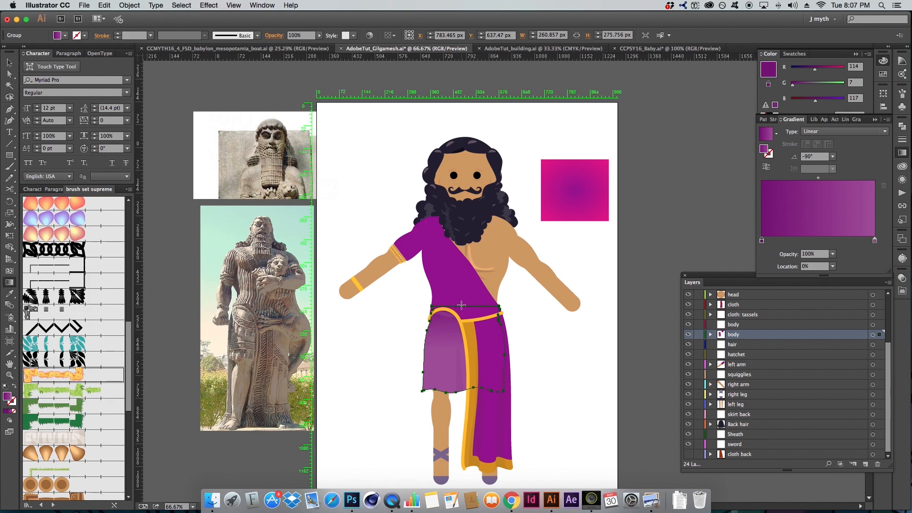
pyautogui.moveTo(463, 305); pyautogui.dragTo(431, 352)
pyautogui.moveTo(422, 351); pyautogui.dragTo(463, 350)
pyautogui.moveTo(466, 304); pyautogui.dragTo(437, 348)
pyautogui.moveTo(433, 361); pyautogui.dragTo(455, 360)
pyautogui.moveTo(449, 295); pyautogui.dragTo(451, 347)
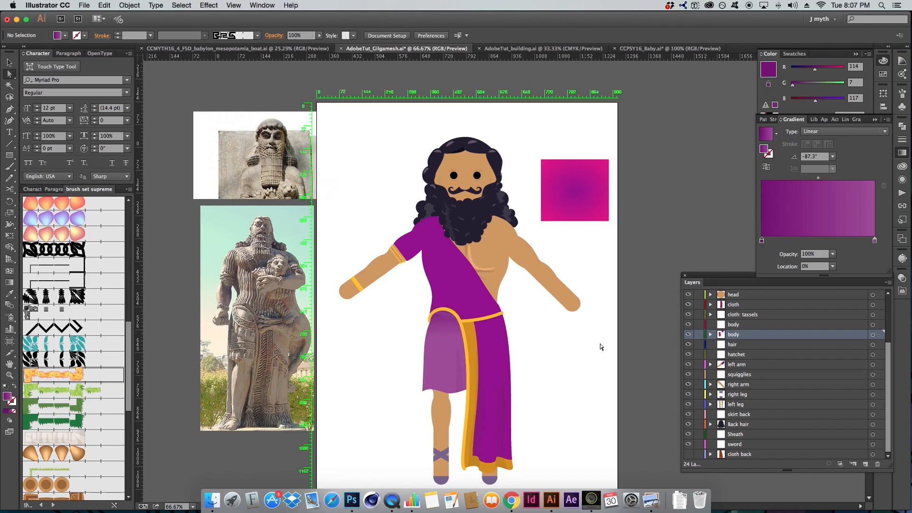
pyautogui.hscroll(-2, 619, 366)
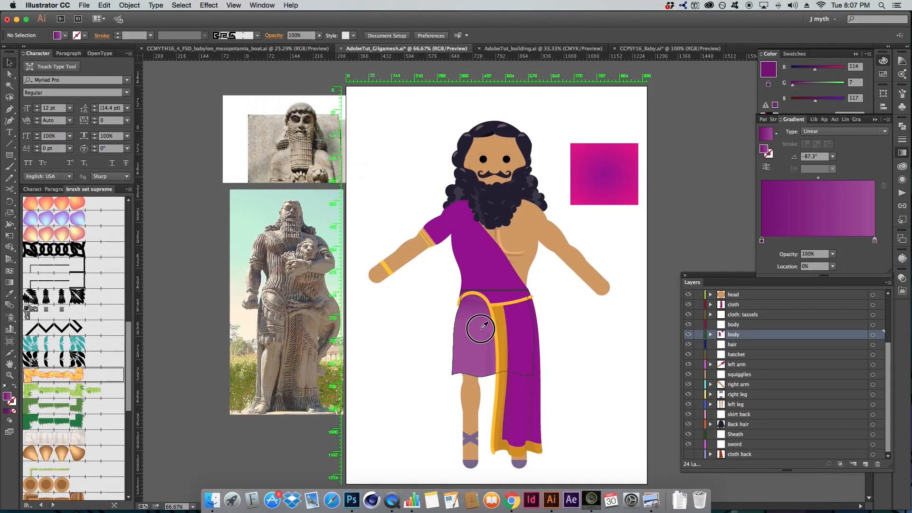
pyautogui.click(480, 332)
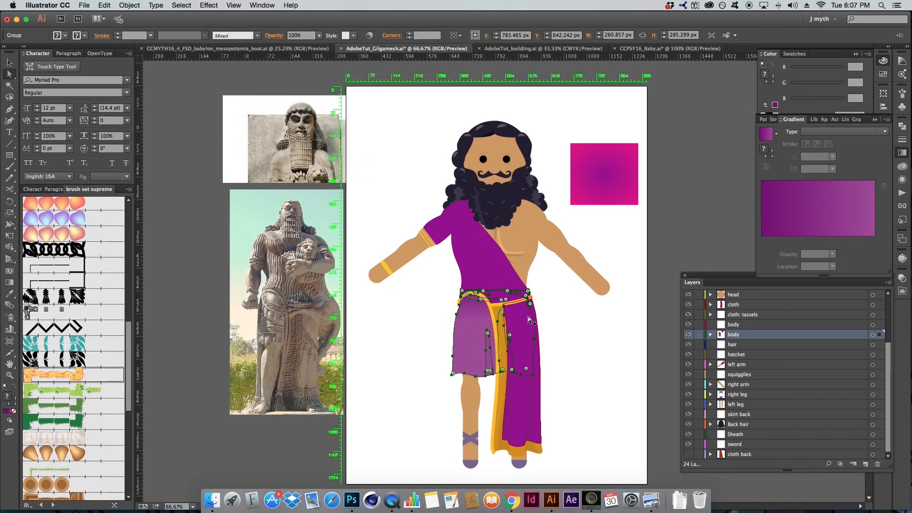
pyautogui.keyDown('shift'); pyautogui.click(478, 239); pyautogui.keyUp('shift')
pyautogui.keyDown('shift'); pyautogui.click(441, 229); pyautogui.keyUp('shift')
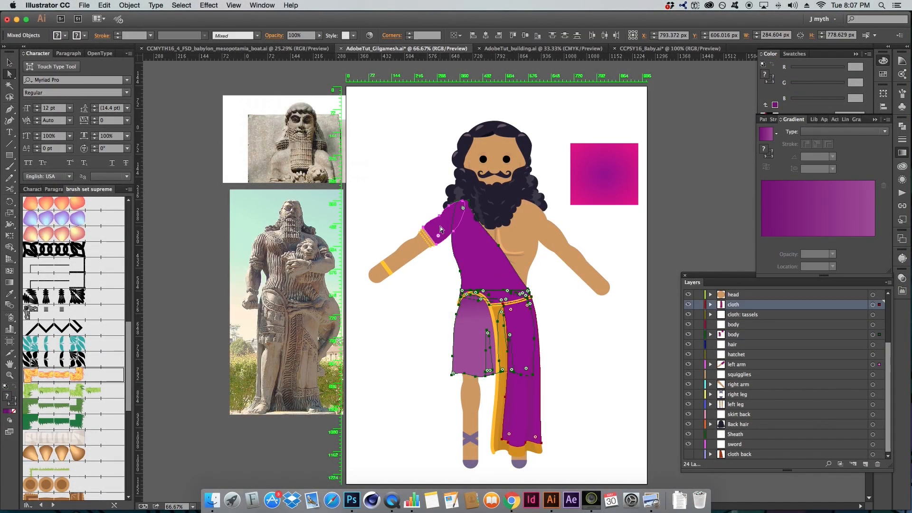
pyautogui.moveTo(631, 254); pyautogui.dragTo(576, 251)
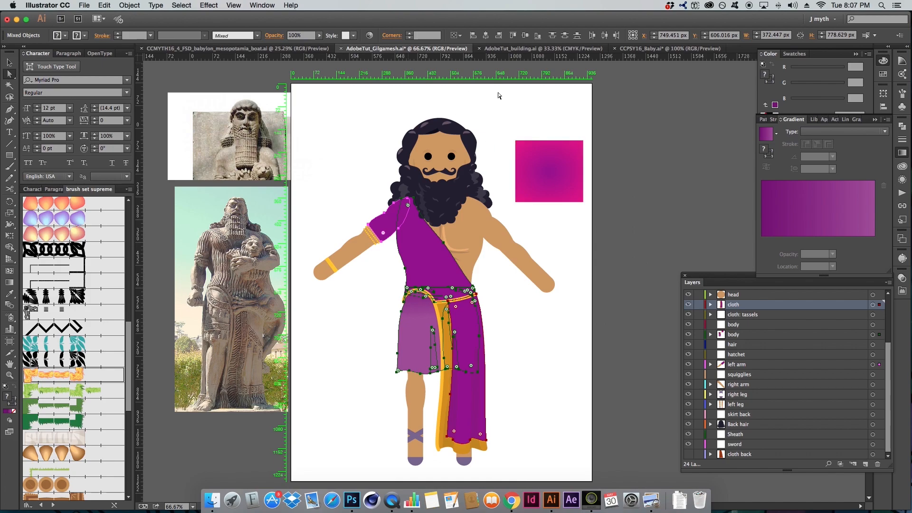
pyautogui.hscroll(5, 432, 70)
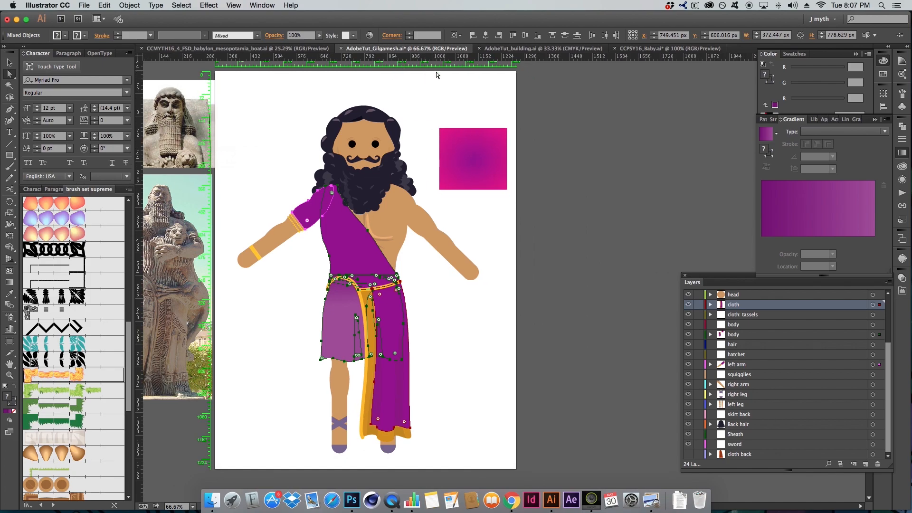
pyautogui.hscroll(-4, 436, 74)
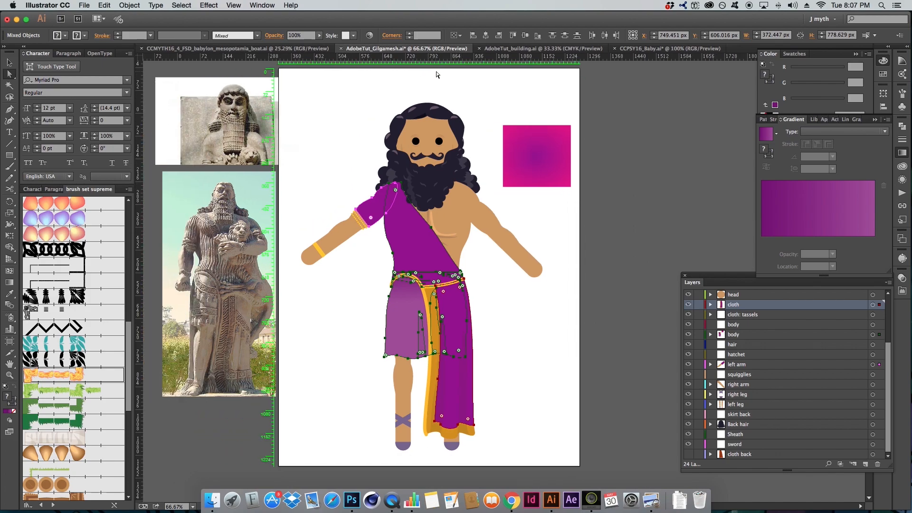
pyautogui.click(369, 36)
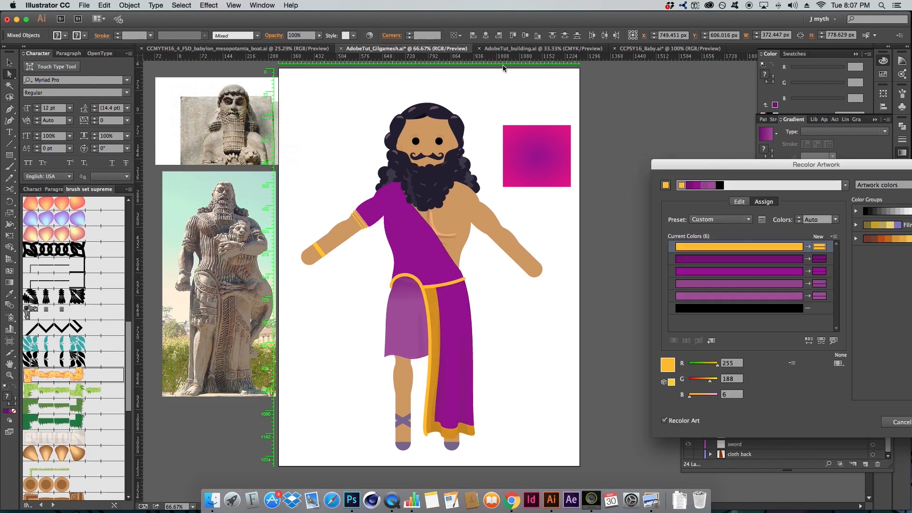
pyautogui.moveTo(706, 165); pyautogui.dragTo(605, 86)
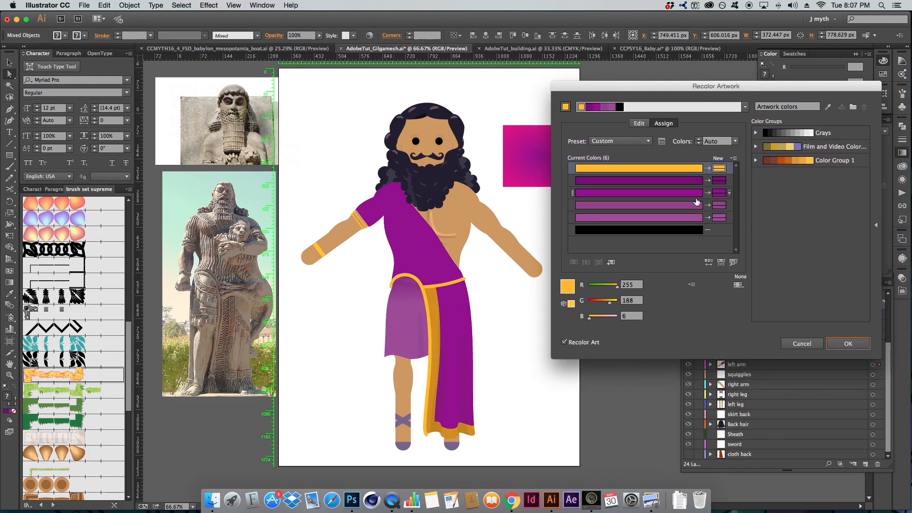
pyautogui.click(802, 343)
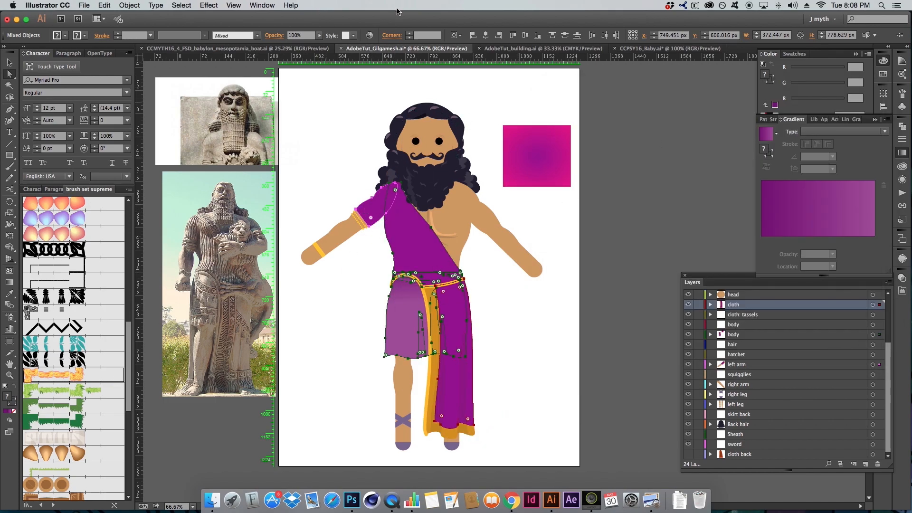
# Select the torso cloth, long drape, skirt and sleeve without the gold trim, and open Recolor Artwork for them.
pyautogui.click(530, 302)
pyautogui.click(423, 250)
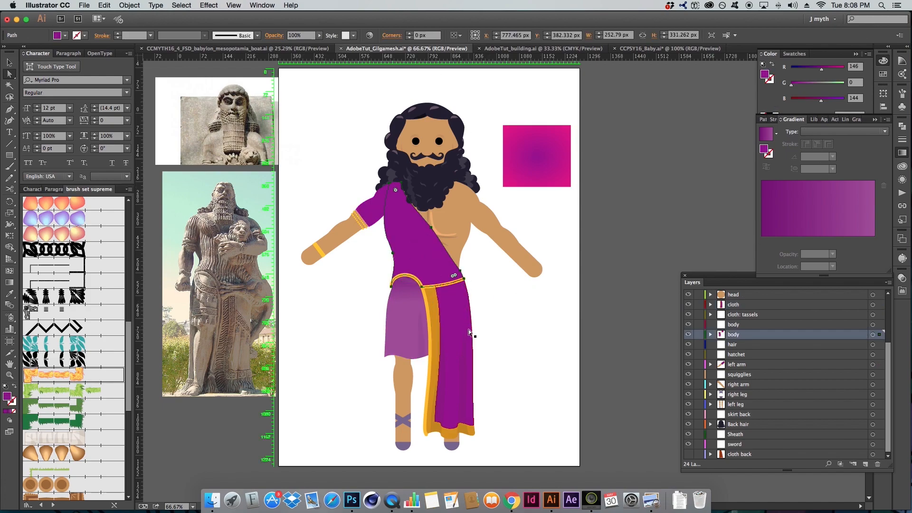
pyautogui.keyDown('shift'); pyautogui.click(420, 335); pyautogui.keyUp('shift')
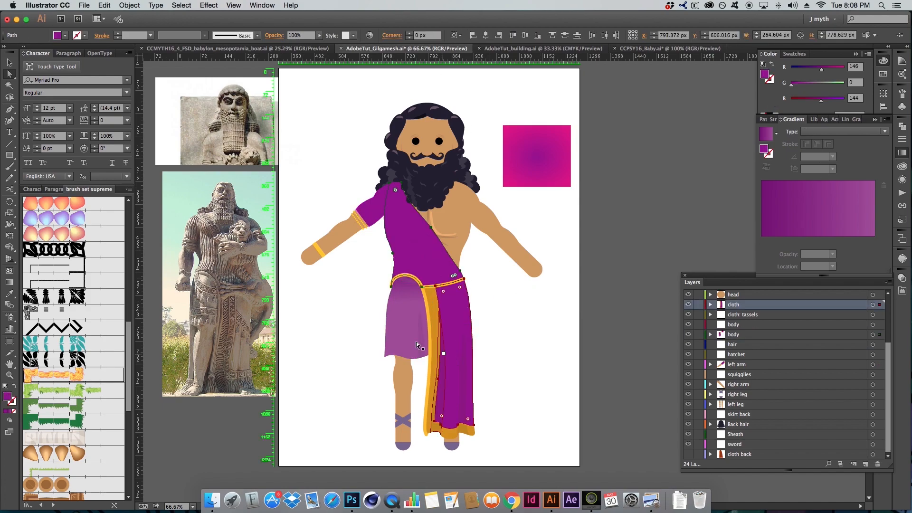
pyautogui.keyDown('shift'); pyautogui.click(378, 209); pyautogui.keyUp('shift')
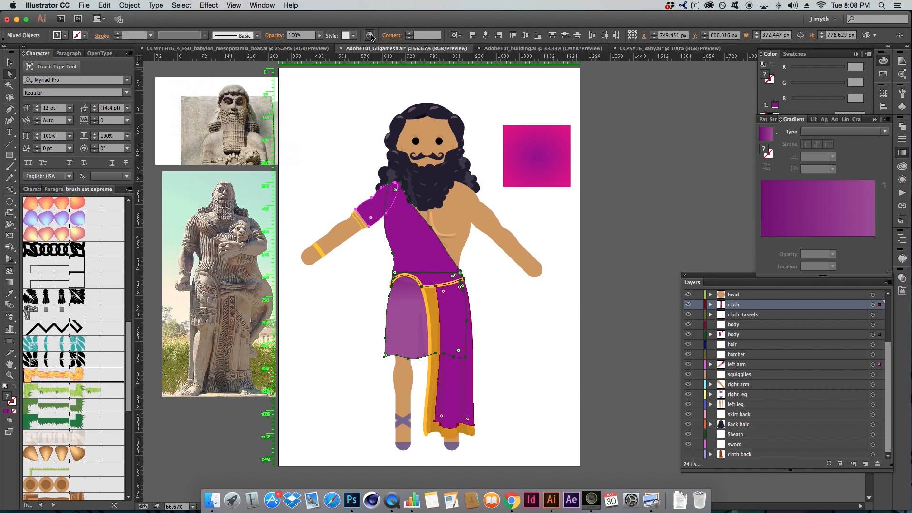
pyautogui.click(370, 36)
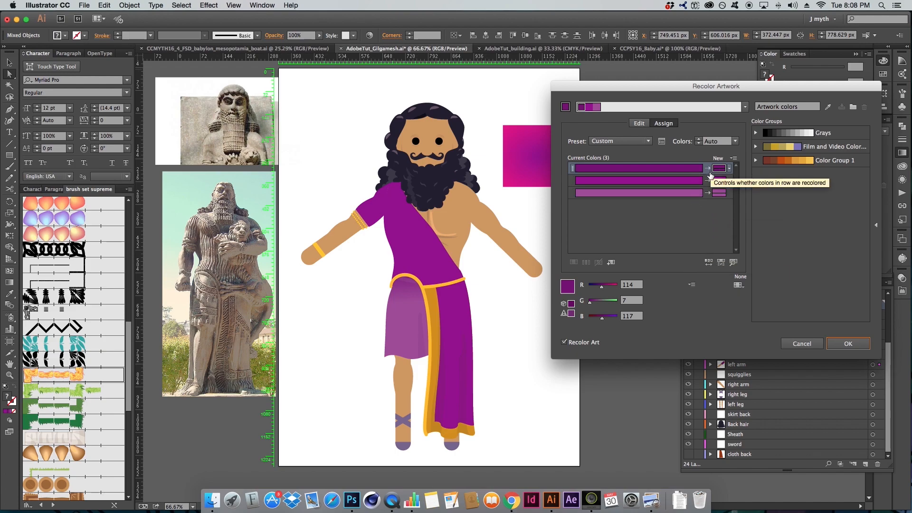
# Switch the recoloring to Global Adjust and raise the clothing's Temperature to 57%.
pyautogui.click(692, 284)
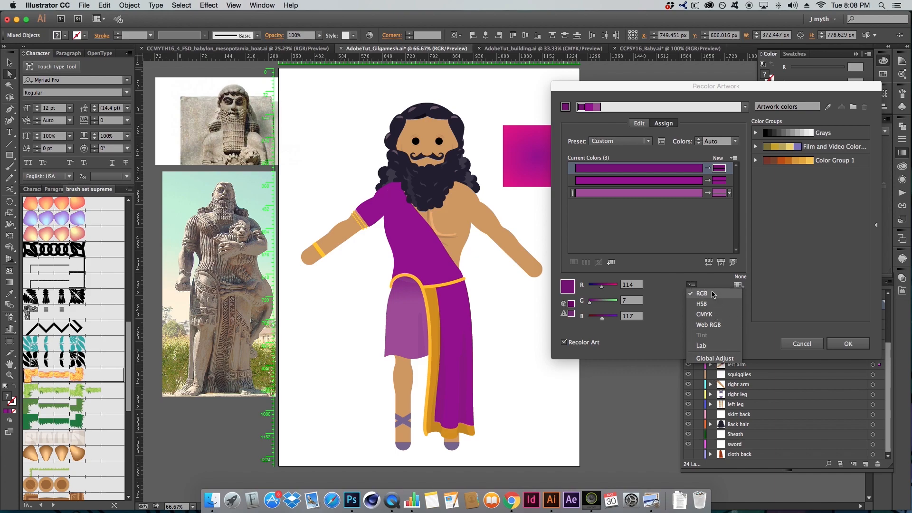
pyautogui.click(701, 359)
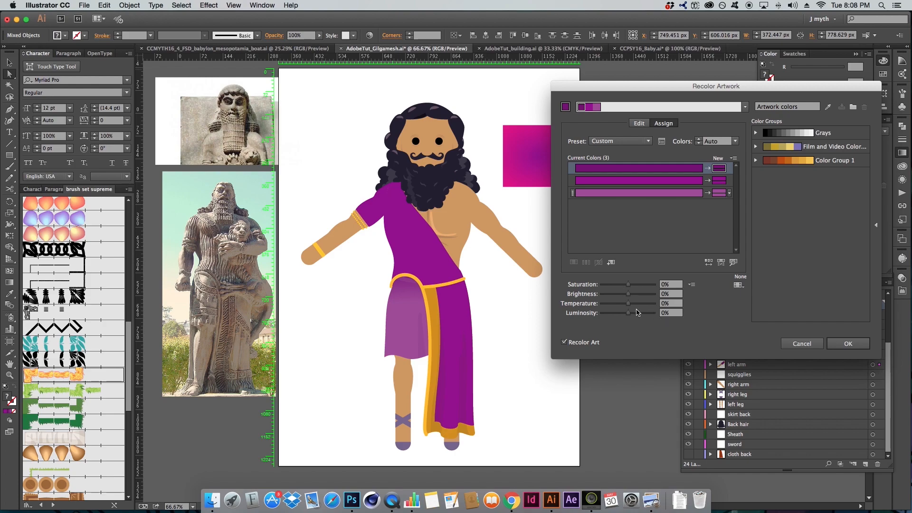
pyautogui.click(571, 306)
pyautogui.moveTo(629, 306)
pyautogui.mouseDown()
pyautogui.moveTo(646, 306)
pyautogui.moveTo(616, 304)
pyautogui.moveTo(647, 304)
pyautogui.moveTo(612, 304)
pyautogui.moveTo(647, 304)
pyautogui.moveTo(588, 304)
pyautogui.moveTo(642, 305)
pyautogui.mouseUp()
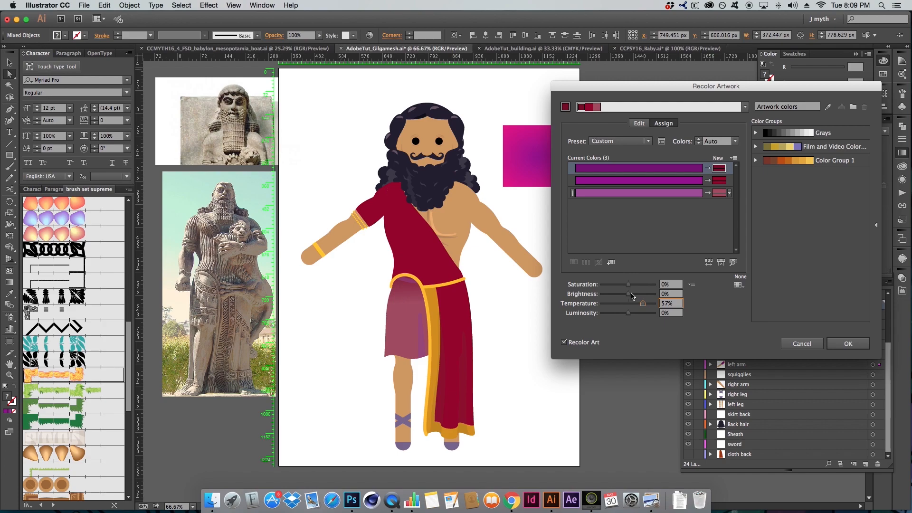
# Try out the clothing's saturation and luminosity, leaving both at 0%, and set Brightness to 2%.
pyautogui.moveTo(630, 286)
pyautogui.mouseDown()
pyautogui.moveTo(639, 285)
pyautogui.moveTo(605, 285)
pyautogui.moveTo(677, 285)
pyautogui.moveTo(598, 285)
pyautogui.moveTo(627, 285)
pyautogui.mouseUp()
pyautogui.moveTo(628, 294)
pyautogui.mouseDown()
pyautogui.moveTo(620, 294)
pyautogui.moveTo(636, 294)
pyautogui.moveTo(628, 294)
pyautogui.mouseUp()
pyautogui.press('Tab')
pyautogui.moveTo(630, 314)
pyautogui.mouseDown()
pyautogui.moveTo(641, 311)
pyautogui.moveTo(549, 309)
pyautogui.moveTo(634, 307)
pyautogui.mouseUp()
pyautogui.write('0')
pyautogui.click(673, 285)
# Switch the recolor sliders back to RGB and recolor the light purple row to about R 210, G 37, B 50.
pyautogui.click(692, 284)
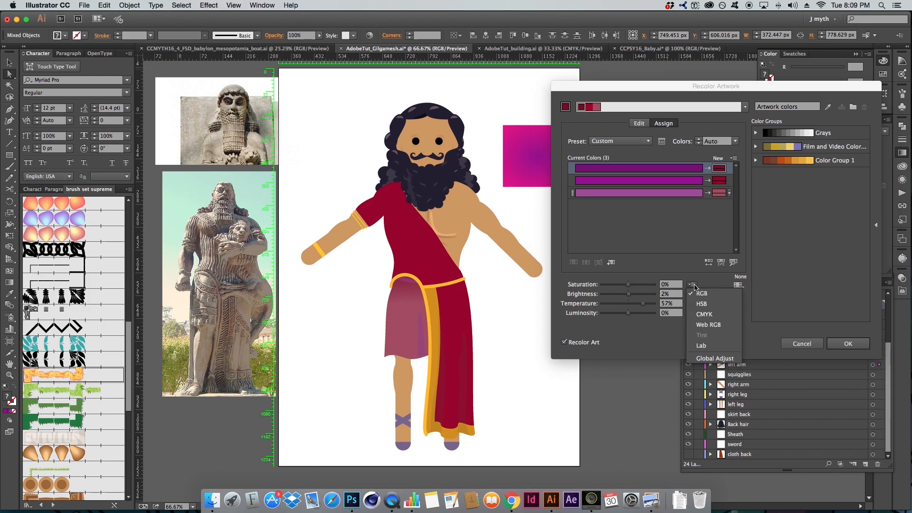
pyautogui.click(714, 305)
pyautogui.click(692, 284)
pyautogui.click(702, 293)
pyautogui.click(680, 193)
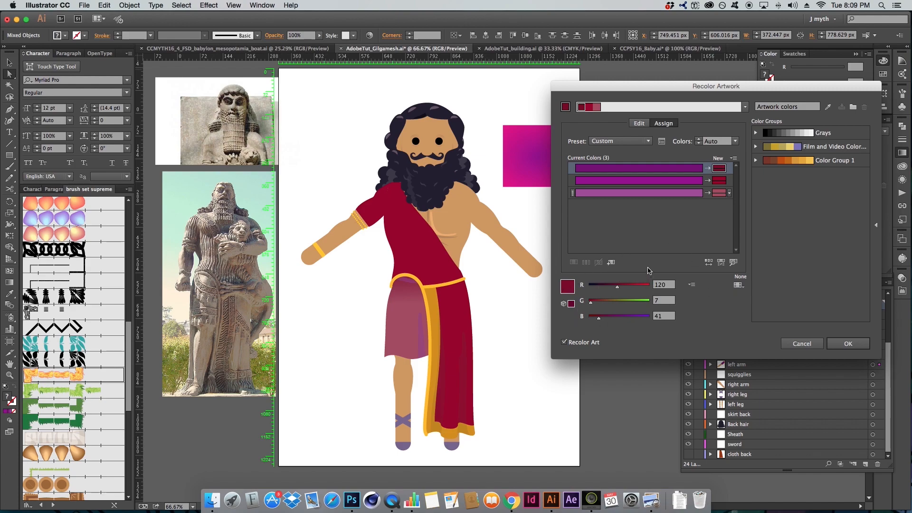
pyautogui.click(681, 195)
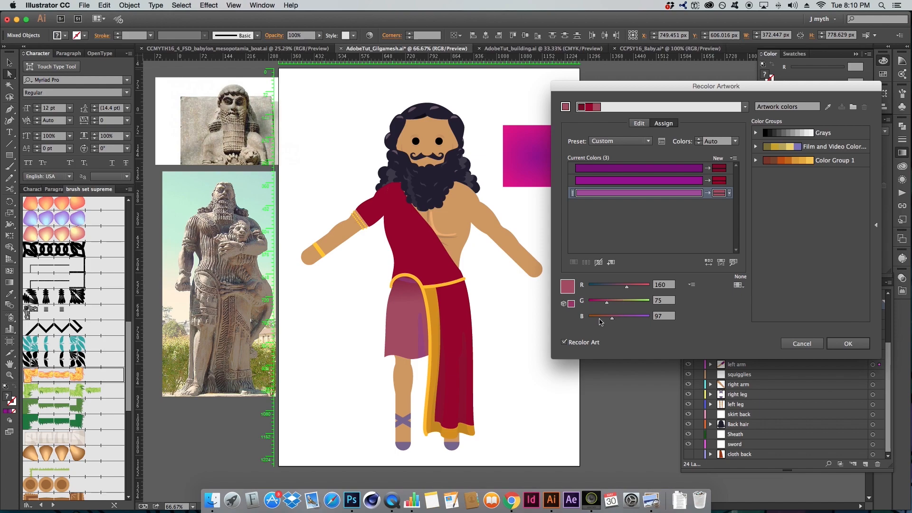
pyautogui.moveTo(608, 300); pyautogui.dragTo(597, 301)
pyautogui.click(638, 285)
pyautogui.click(601, 318)
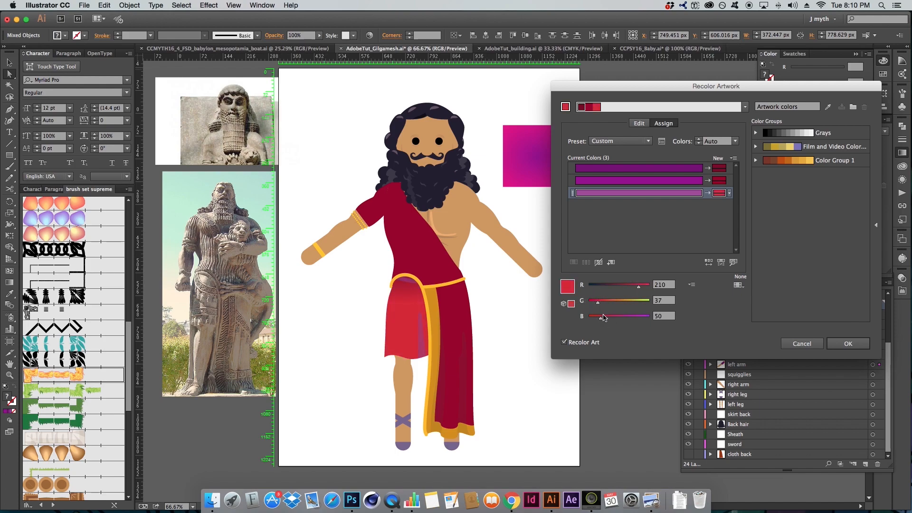
# Fine-tune the green and red values of the skirt's new red, apply the recoloring and deselect the artwork.
pyautogui.click(600, 302)
pyautogui.click(600, 301)
pyautogui.moveTo(638, 288); pyautogui.dragTo(636, 286)
pyautogui.press('Return')
pyautogui.click(586, 287)
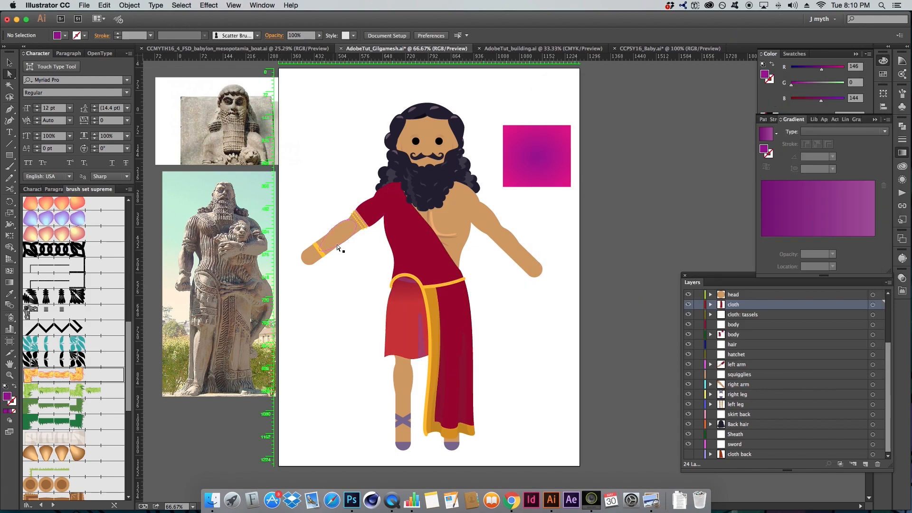
# Recolor the skirt's two remaining purple shadow shapes to a dark maroon of R 107, G 52, B 72.
pyautogui.click(420, 354)
pyautogui.keyDown('shift'); pyautogui.click(412, 282); pyautogui.keyUp('shift')
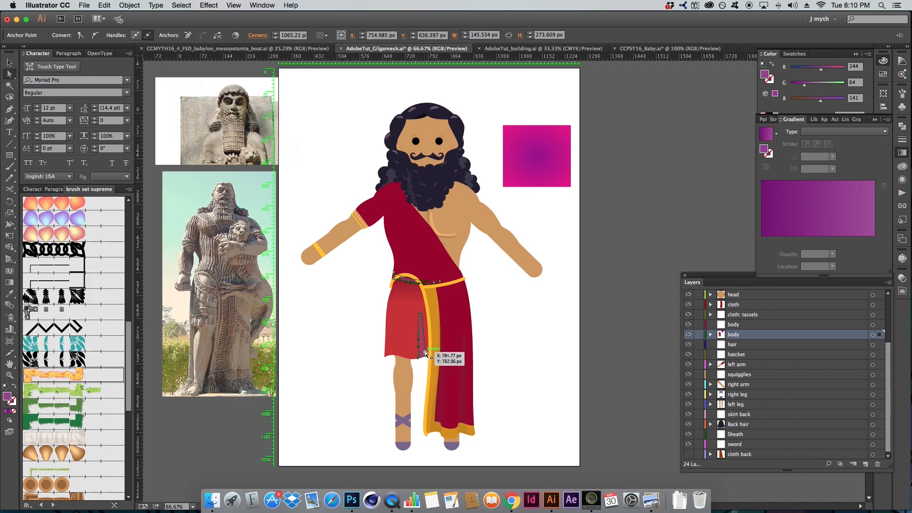
pyautogui.click(808, 68)
pyautogui.click(798, 84)
pyautogui.click(801, 84)
pyautogui.click(806, 99)
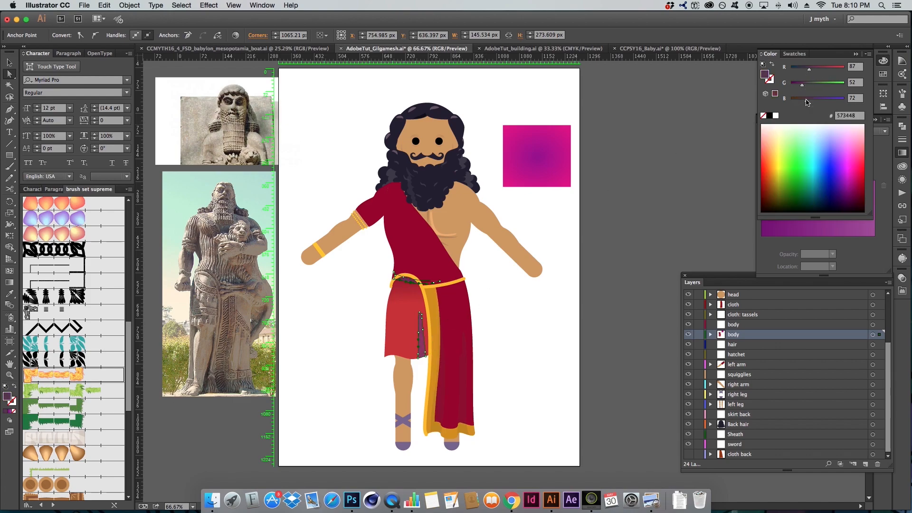
pyautogui.click(812, 67)
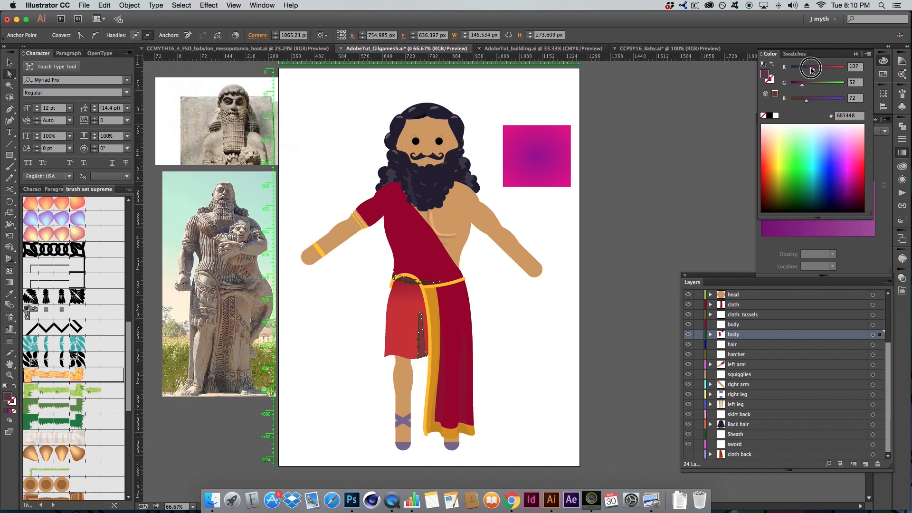
pyautogui.click(541, 356)
pyautogui.moveTo(551, 341); pyautogui.dragTo(553, 340)
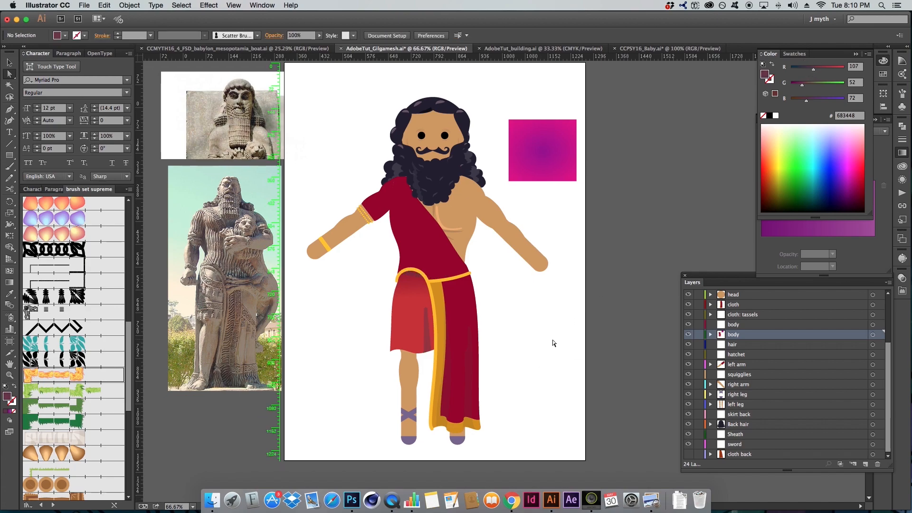
# Set the opacity of the fold shadow and the waist shadow on the skirt to 55%.
pyautogui.click(425, 332)
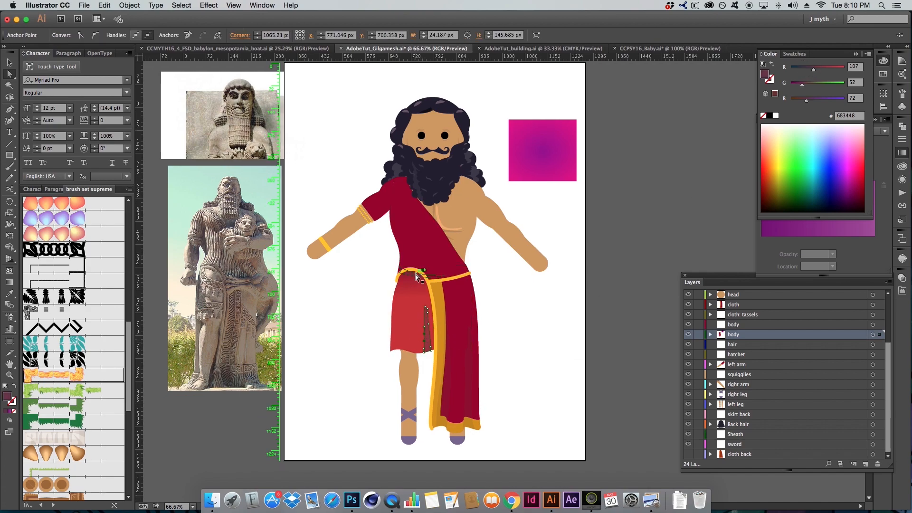
pyautogui.keyDown('shift'); pyautogui.click(415, 275); pyautogui.keyUp('shift')
pyautogui.click(901, 179)
pyautogui.click(790, 168)
pyautogui.click(732, 187)
pyautogui.write('55')
pyautogui.press('Return')
pyautogui.click(625, 220)
pyautogui.click(576, 359)
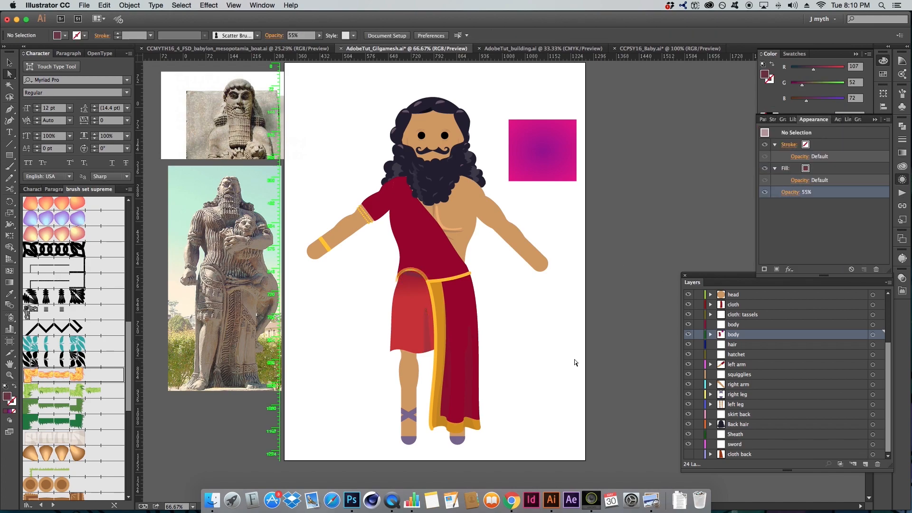
# Delete the pink and purple gradient practice rectangle beside the figure.
pyautogui.moveTo(576, 359); pyautogui.dragTo(602, 330)
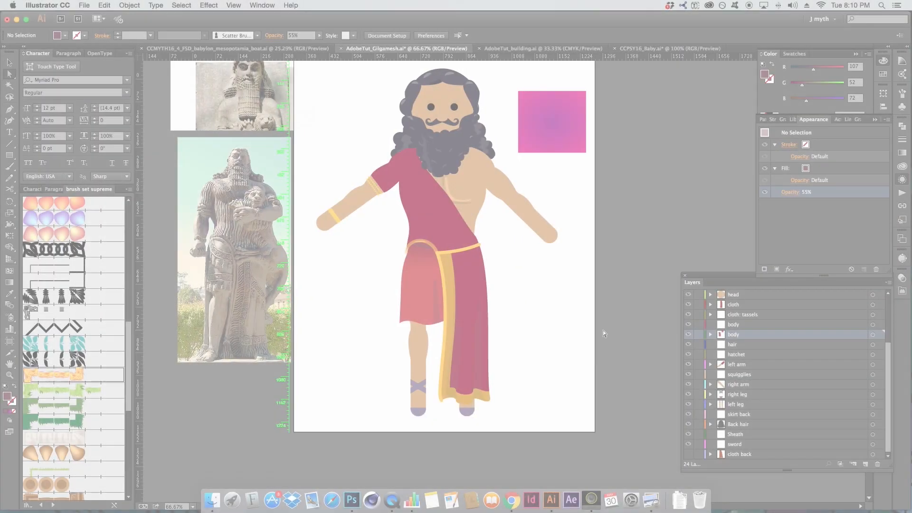
pyautogui.scroll(2, 534, 188)
pyautogui.click(522, 140)
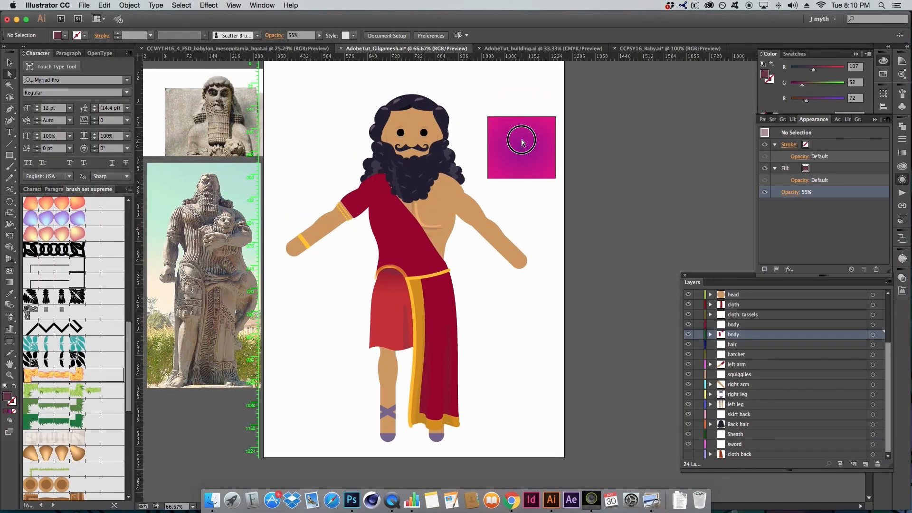
pyautogui.press('Delete')
pyautogui.scroll(1, 522, 143)
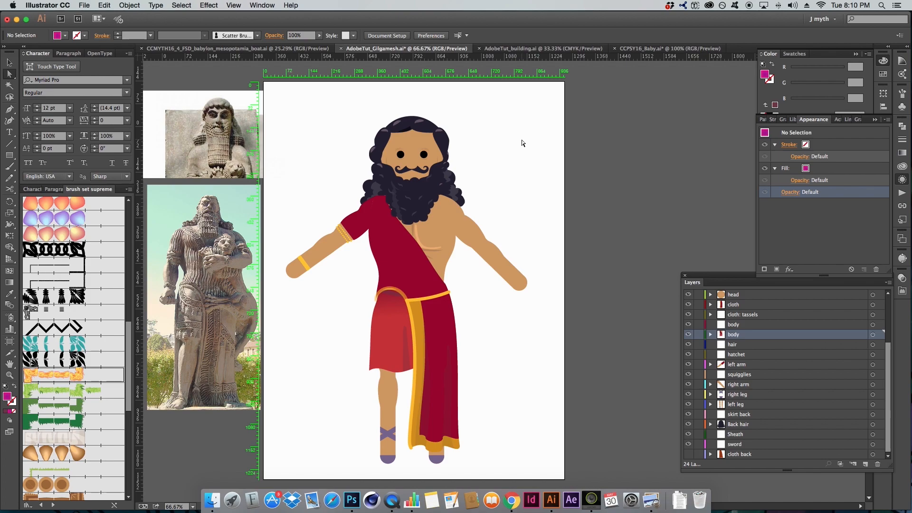
pyautogui.press('m')
pyautogui.moveTo(501, 135); pyautogui.dragTo(529, 211)
pyautogui.press('Delete')
# Make the left arm layer current by selecting the arm with the gold bracelet, with the Line Segment tool ready.
pyautogui.press('a')
pyautogui.press('z')
pyautogui.moveTo(279, 116); pyautogui.dragTo(641, 346)
pyautogui.press('a')
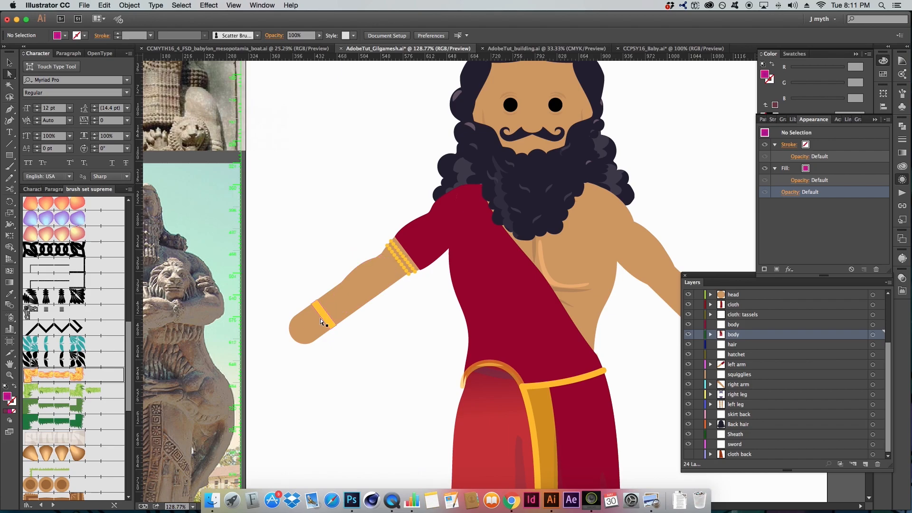
pyautogui.press('\\')
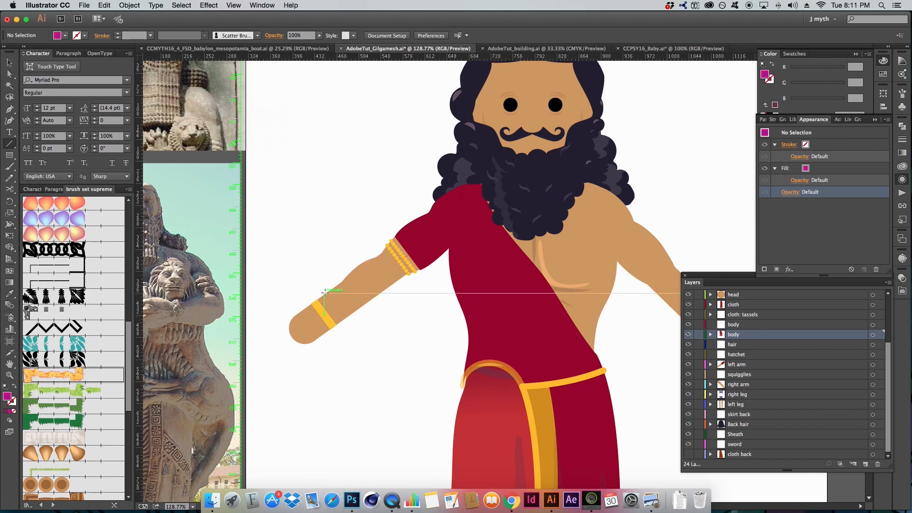
pyautogui.moveTo(468, 284)
pyautogui.mouseDown()
pyautogui.moveTo(419, 337)
pyautogui.moveTo(395, 299)
pyautogui.moveTo(455, 259)
pyautogui.moveTo(406, 283)
pyautogui.mouseUp()
pyautogui.moveTo(289, 202); pyautogui.dragTo(343, 267)
pyautogui.keyDown('super'); pyautogui.click(295, 189); pyautogui.keyUp('super')
# Draw a straight line about 51 px long across the forearm, parallel to the gold bracelet on its elbow side.
pyautogui.press('z')
pyautogui.moveTo(241, 175); pyautogui.dragTo(483, 332)
pyautogui.press('a')
pyautogui.press('\\')
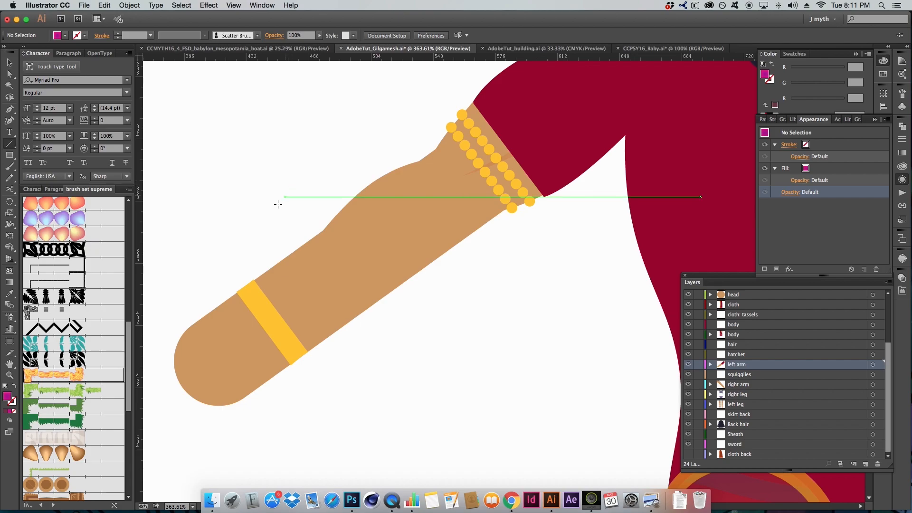
pyautogui.moveTo(270, 273); pyautogui.dragTo(319, 346)
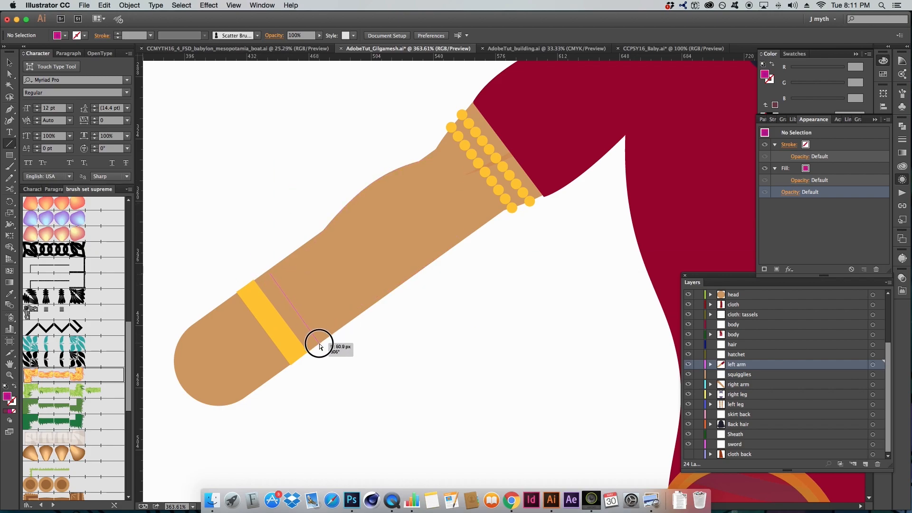
pyautogui.moveTo(319, 345); pyautogui.dragTo(319, 342)
pyautogui.press('a')
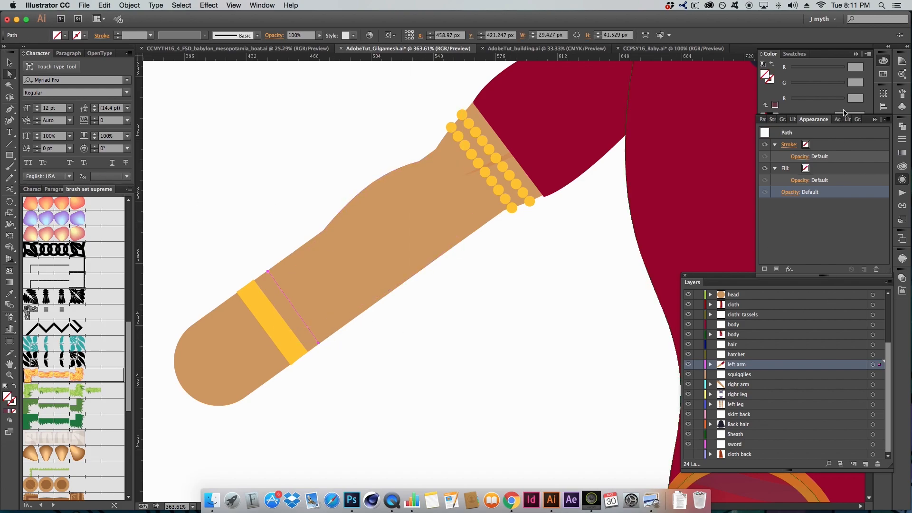
# Give the new line across the left forearm a golden yellow stroke with RGB 255, 183, 0 (#FFB700).
pyautogui.click(824, 55)
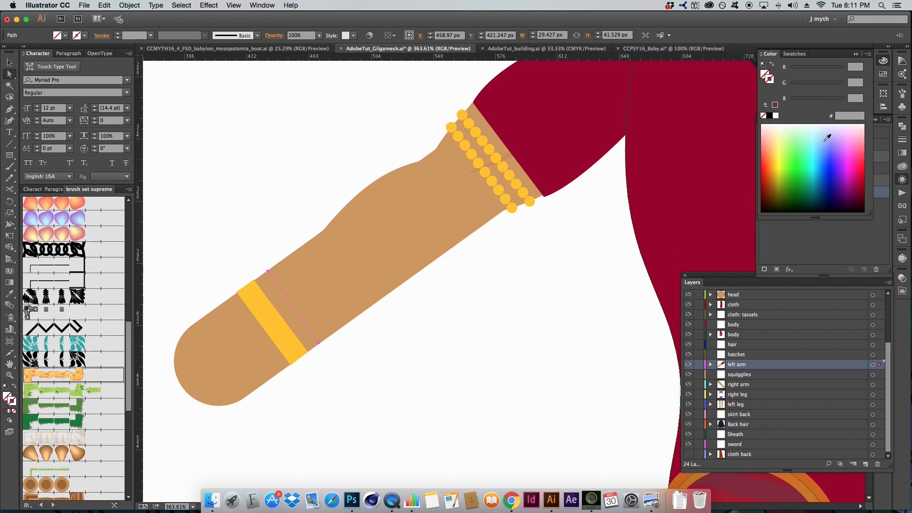
pyautogui.click(780, 150)
pyautogui.click(830, 84)
pyautogui.moveTo(830, 84); pyautogui.dragTo(828, 83)
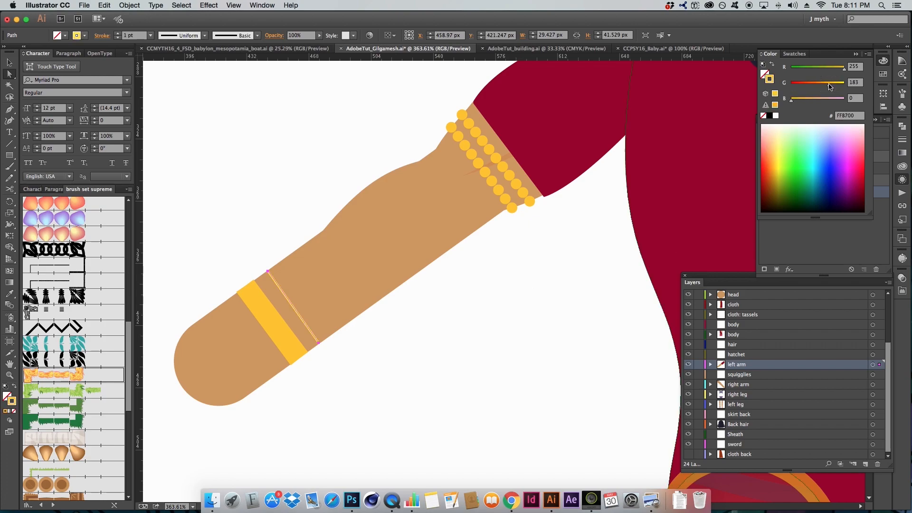
# Thicken the forearm line into a bracelet band by setting its stroke weight to 15 pt.
pyautogui.click(902, 140)
pyautogui.click(801, 135)
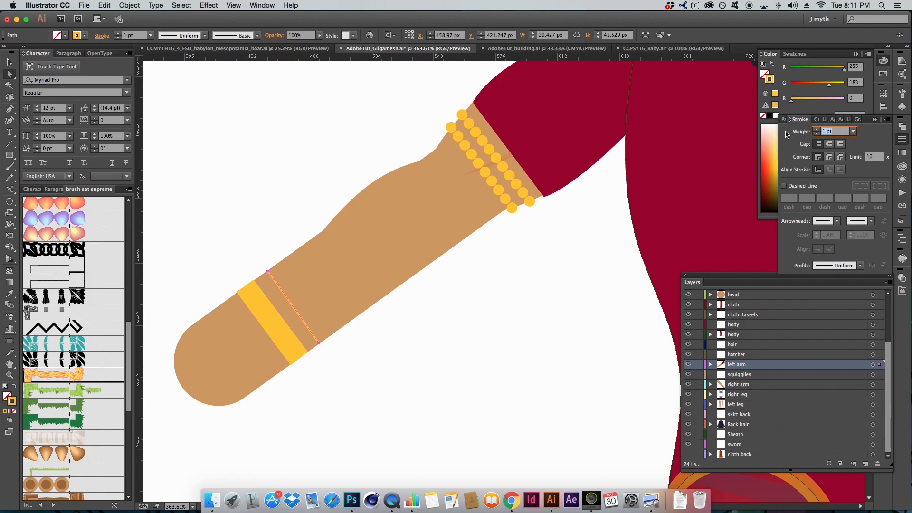
pyautogui.write('10')
pyautogui.press('Return')
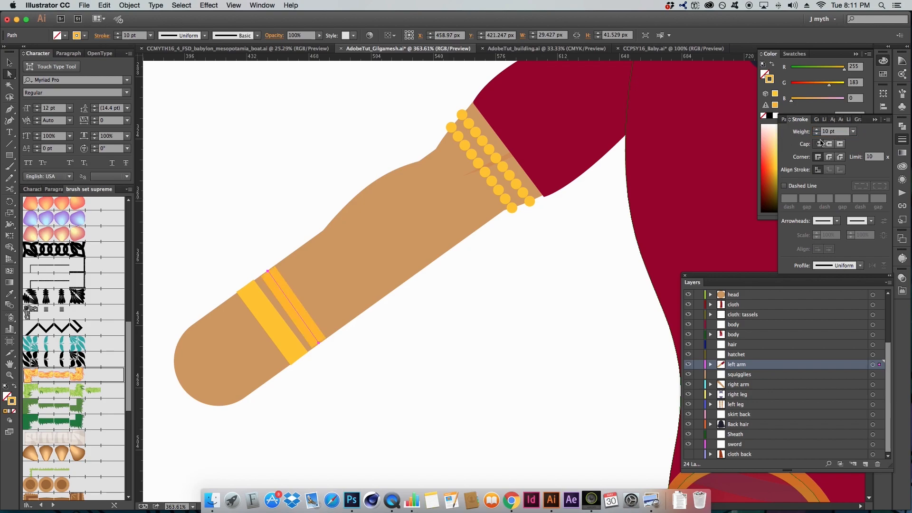
pyautogui.moveTo(838, 133); pyautogui.dragTo(779, 131)
pyautogui.write('15')
pyautogui.press('Return')
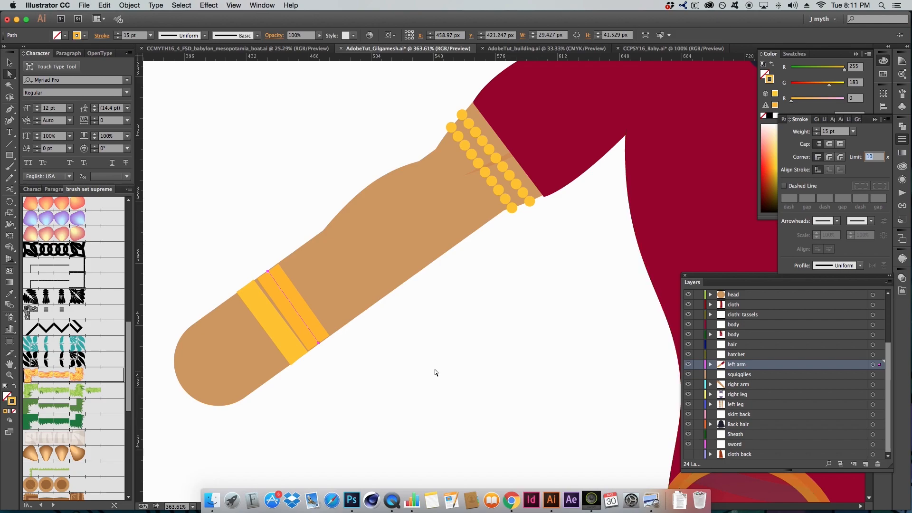
# Scale the new band's line up slightly to about 31 by 44 px so it spans the full forearm.
pyautogui.click(433, 371)
pyautogui.click(293, 308)
pyautogui.press('s')
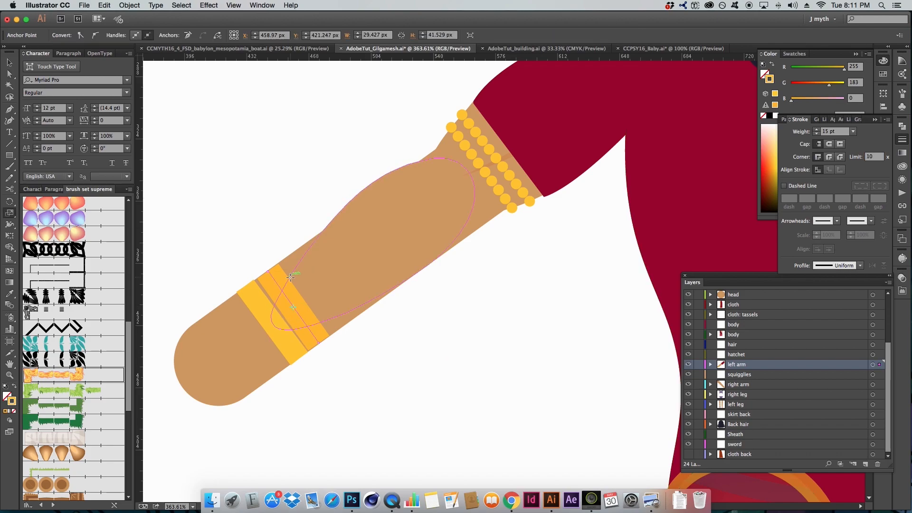
pyautogui.press('z')
pyautogui.moveTo(234, 244); pyautogui.dragTo(398, 355)
pyautogui.press('a')
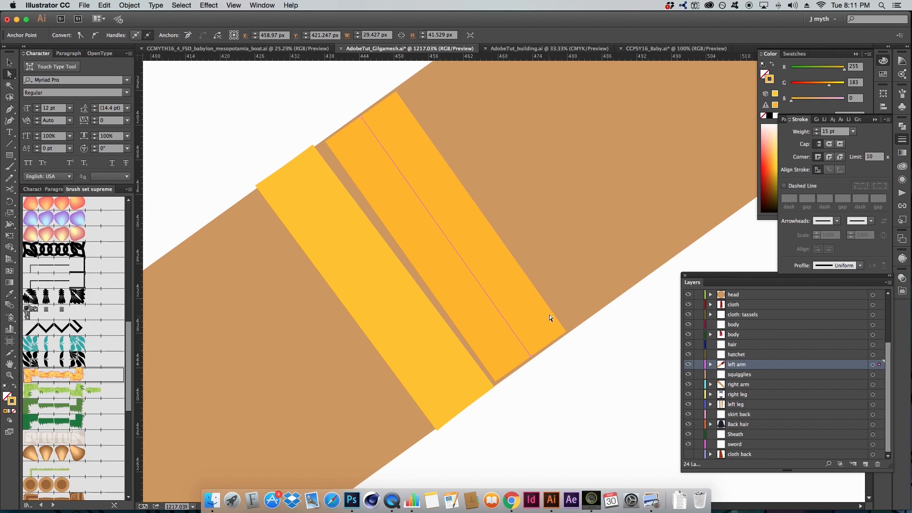
pyautogui.press('s')
pyautogui.moveTo(549, 372)
pyautogui.mouseDown()
pyautogui.moveTo(593, 422)
pyautogui.moveTo(551, 373)
pyautogui.moveTo(560, 381)
pyautogui.mouseUp()
pyautogui.press('a')
pyautogui.press('z')
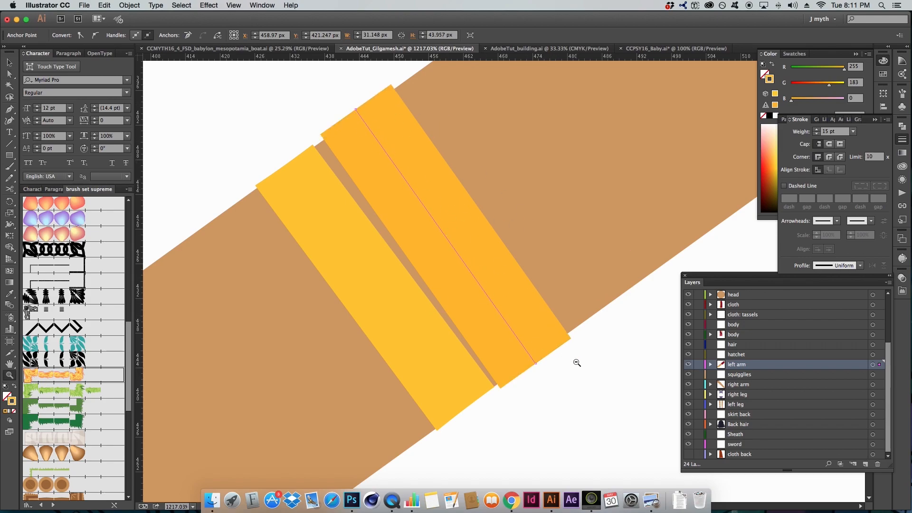
# Examine the two bracelet bands on the left forearm, first in the context of the whole arm and again up close.
pyautogui.keyDown('alt'); pyautogui.click(576, 362); pyautogui.keyUp('alt')
pyautogui.keyDown('alt'); pyautogui.click(576, 362); pyautogui.keyUp('alt')
pyautogui.keyDown('alt'); pyautogui.click(576, 362); pyautogui.keyUp('alt')
pyautogui.keyDown('alt'); pyautogui.click(576, 351); pyautogui.keyUp('alt')
pyautogui.moveTo(421, 144); pyautogui.dragTo(443, 376)
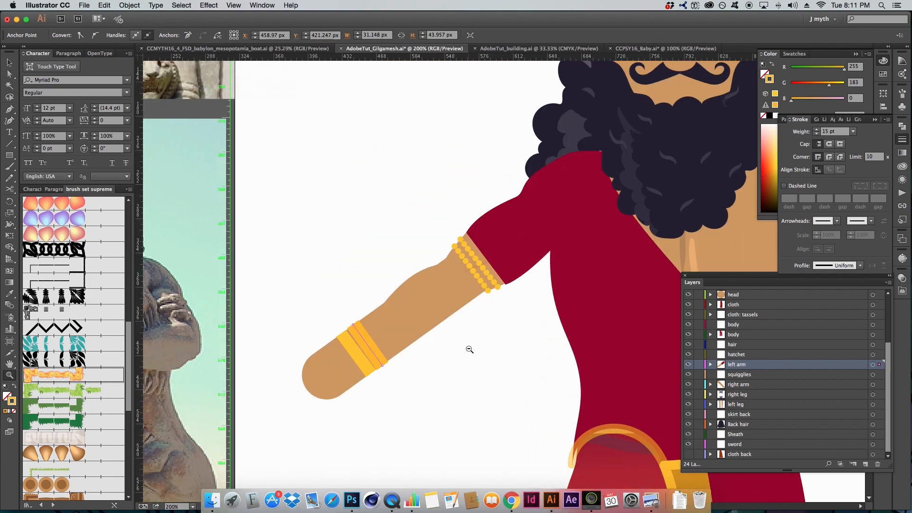
pyautogui.keyDown('alt'); pyautogui.click(468, 348); pyautogui.keyUp('alt')
pyautogui.hscroll(2, 379, 303)
pyautogui.moveTo(332, 224); pyautogui.dragTo(472, 360)
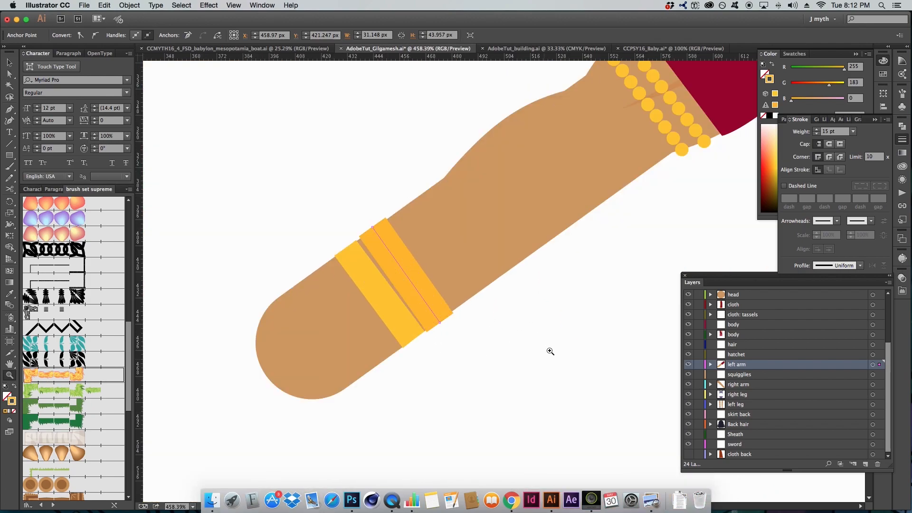
pyautogui.moveTo(564, 352); pyautogui.dragTo(563, 355)
pyautogui.click(563, 354)
# Lighten the stroke color of the band nearer the elbow to yellow #FFD100 (green value 209).
pyautogui.click(393, 288)
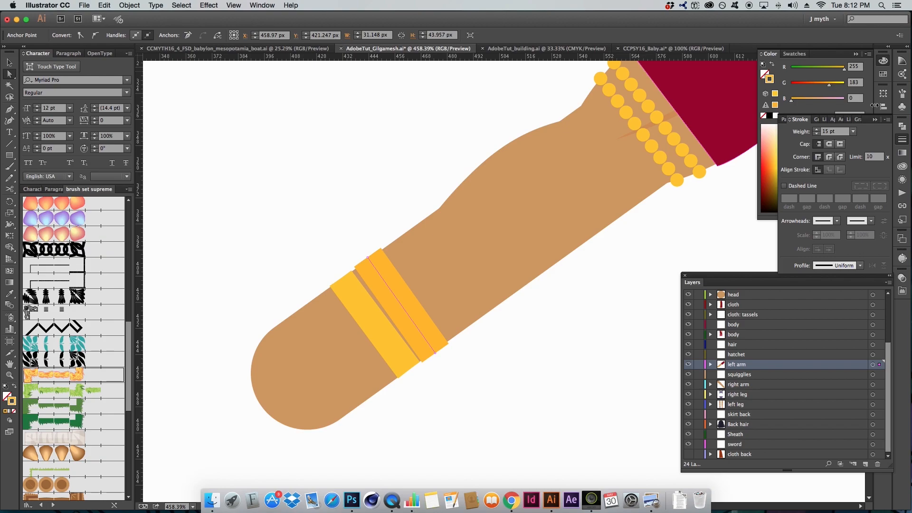
pyautogui.click(902, 93)
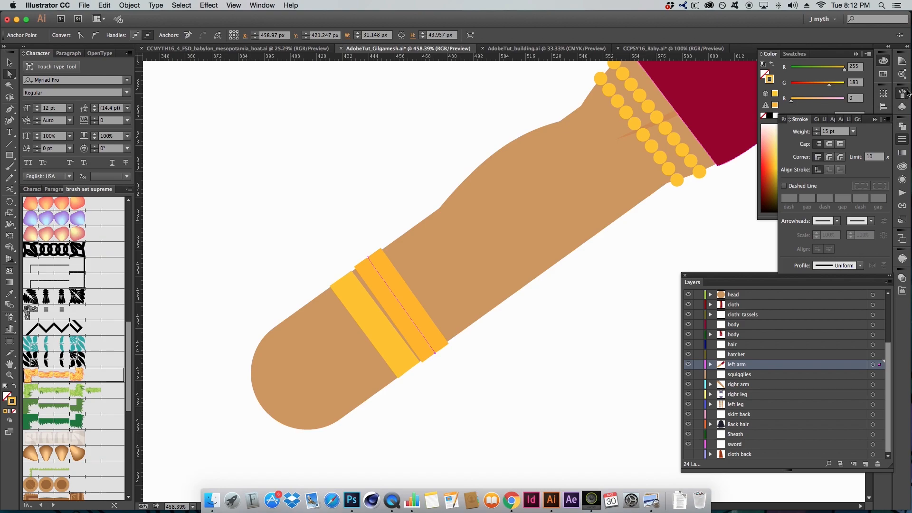
pyautogui.click(905, 142)
pyautogui.click(902, 179)
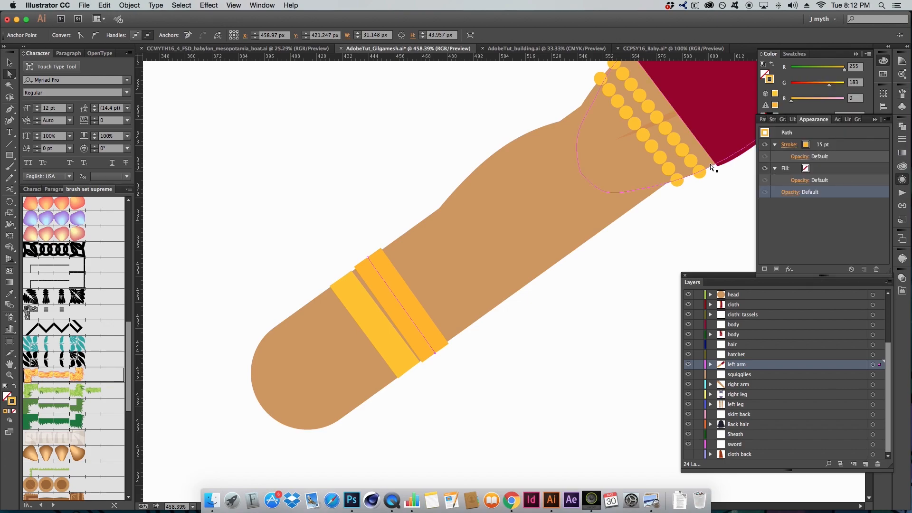
pyautogui.click(563, 369)
pyautogui.click(394, 296)
pyautogui.moveTo(829, 84); pyautogui.dragTo(836, 81)
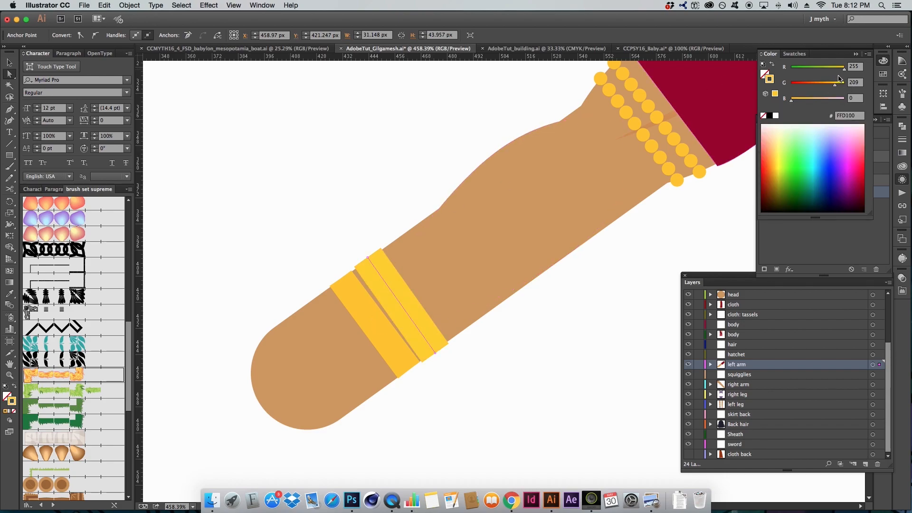
# Duplicate the yellow band in place and give the copy an orange #FF9D00 stroke with a weight of 10 pt.
pyautogui.press('super+c')
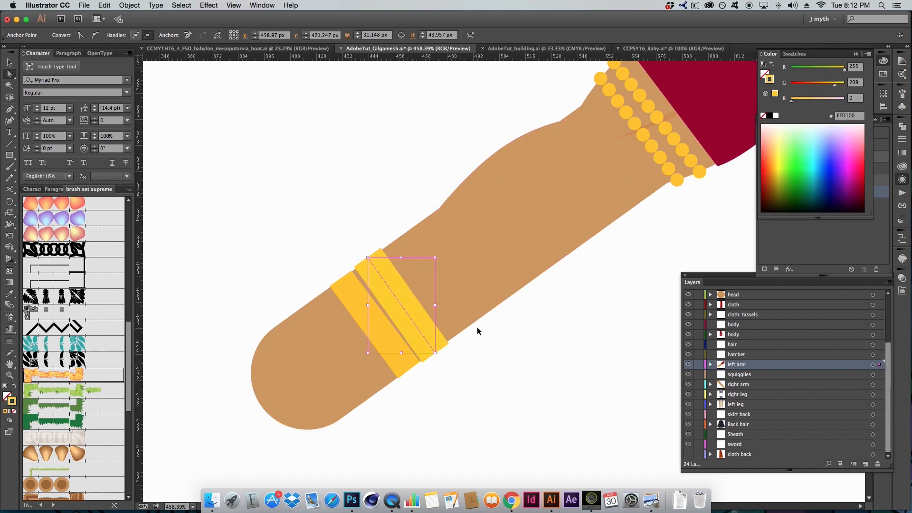
pyautogui.moveTo(834, 84); pyautogui.dragTo(823, 85)
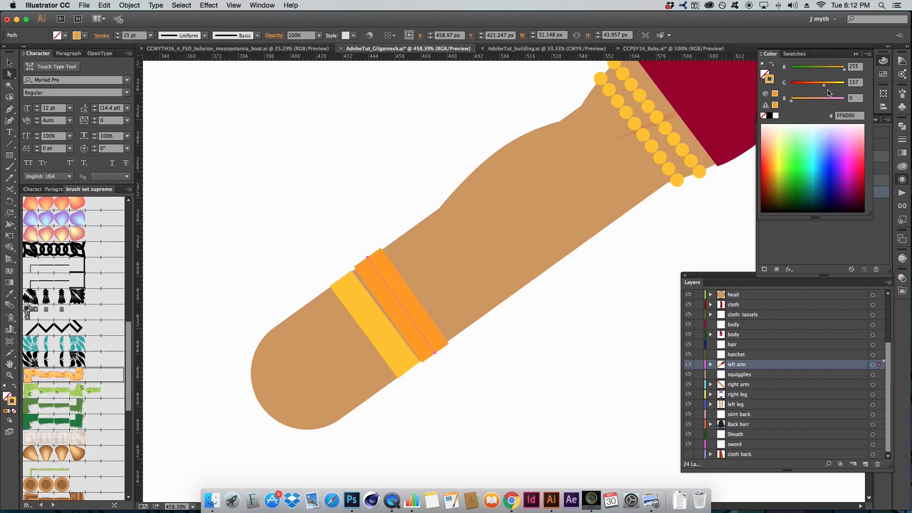
pyautogui.click(900, 140)
pyautogui.moveTo(840, 132); pyautogui.dragTo(740, 123)
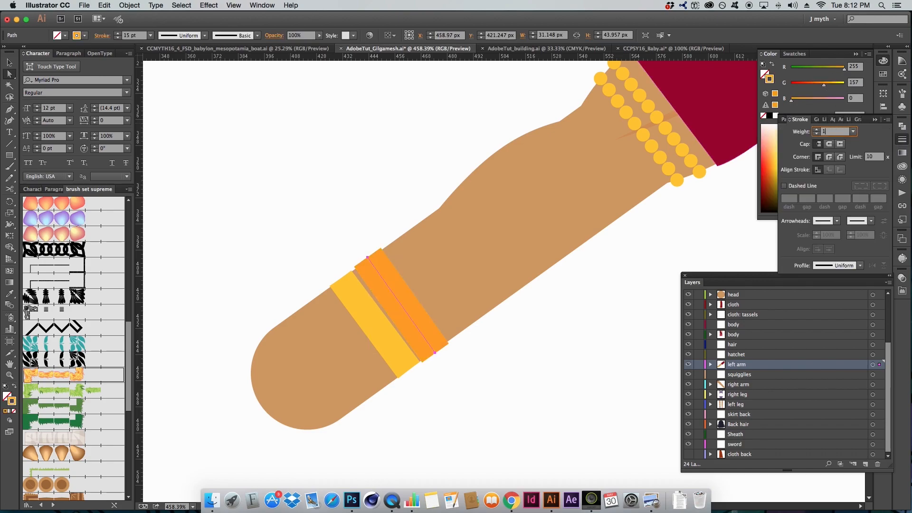
pyautogui.write('10')
pyautogui.press('Return')
pyautogui.click(838, 53)
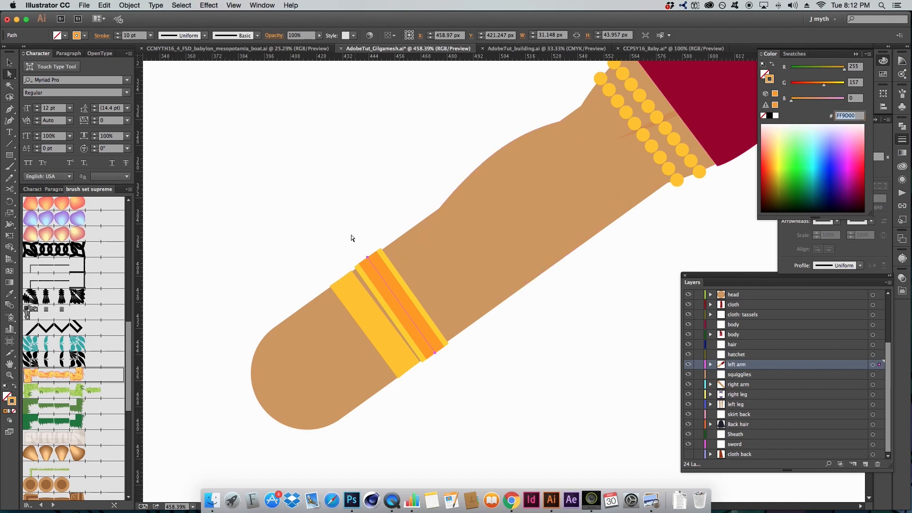
# Move the orange copy away from the yellow band to show it is a separate line, and remove it.
pyautogui.click(387, 284)
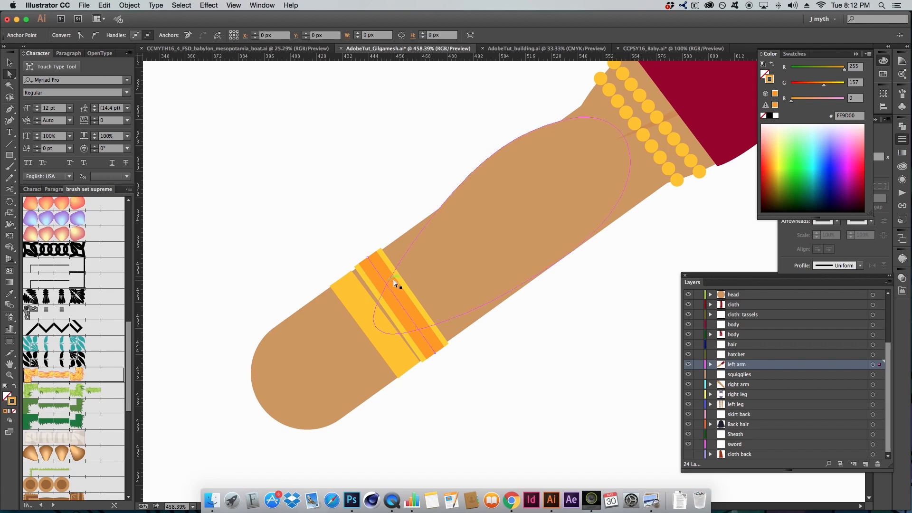
pyautogui.moveTo(388, 284); pyautogui.dragTo(481, 289)
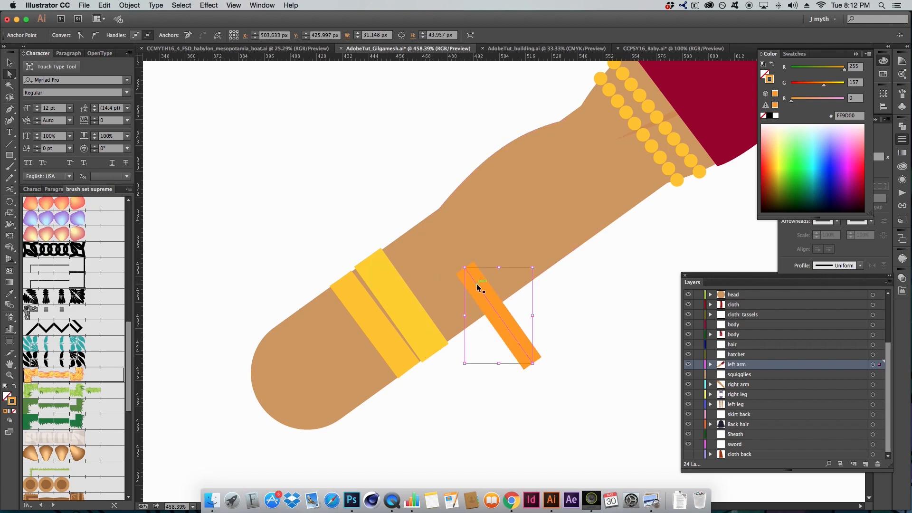
pyautogui.press('super+z')
pyautogui.click(284, 199)
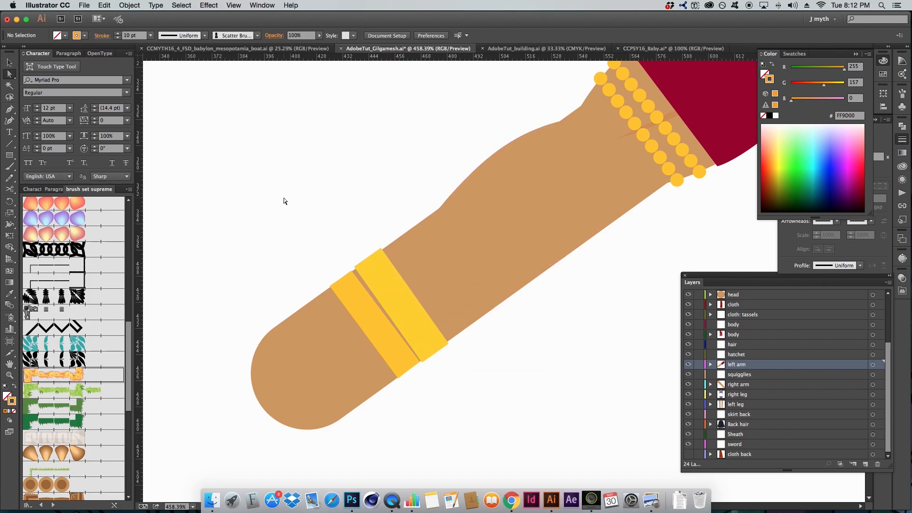
# Select the yellow band nearer the elbow, display its appearance attributes and make its stroke attribute active.
pyautogui.press('v')
pyautogui.click(398, 301)
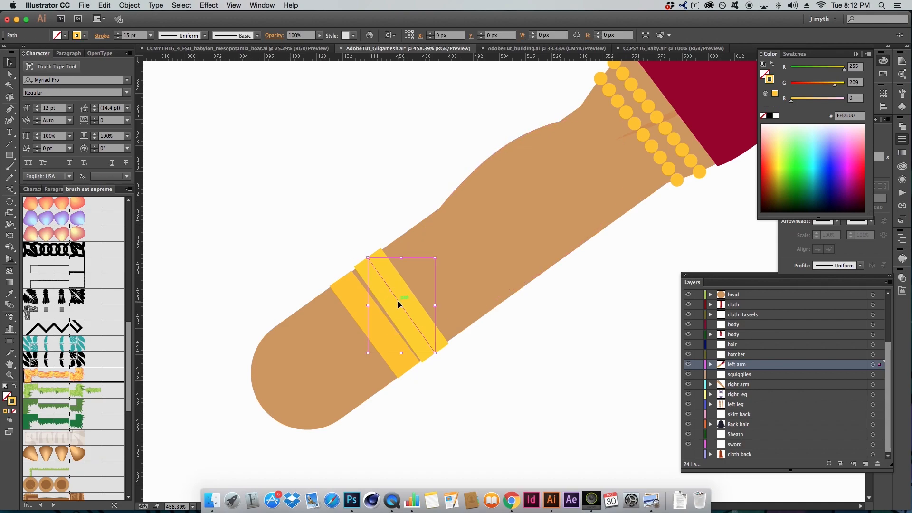
pyautogui.click(901, 94)
pyautogui.click(901, 179)
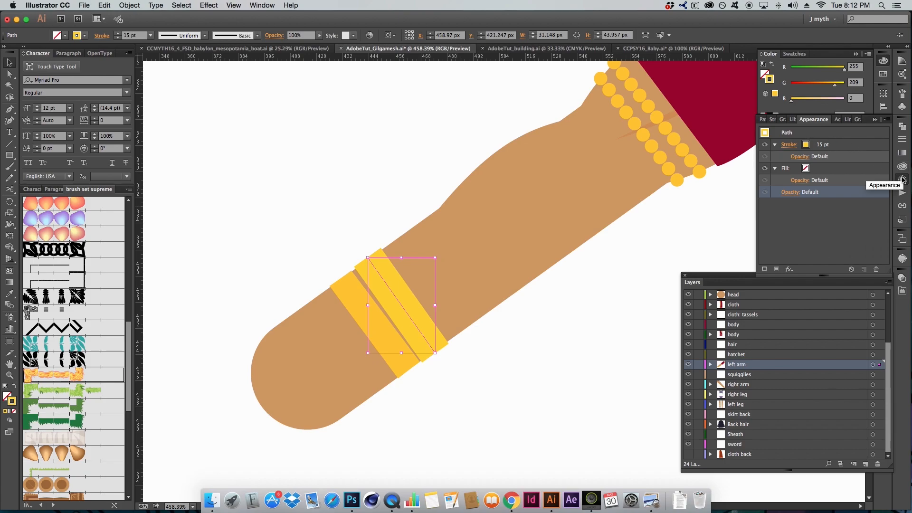
pyautogui.click(263, 6)
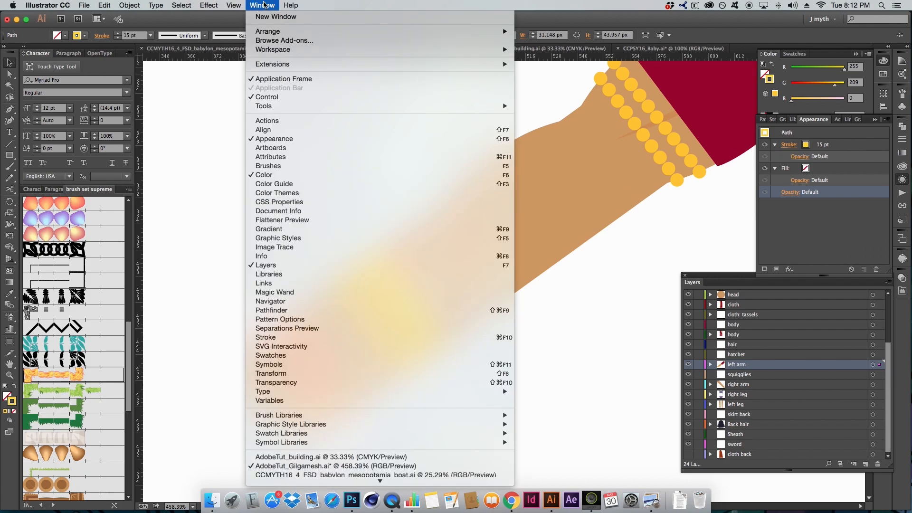
pyautogui.click(467, 2)
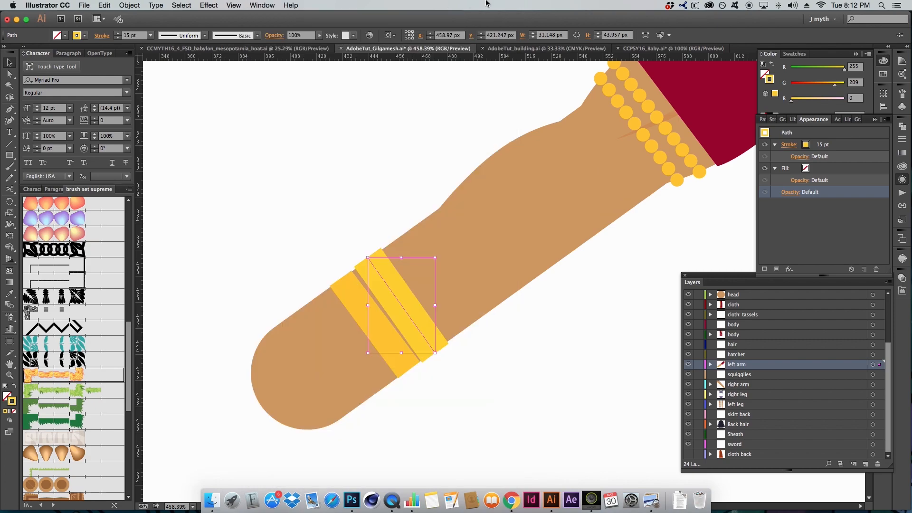
pyautogui.click(830, 211)
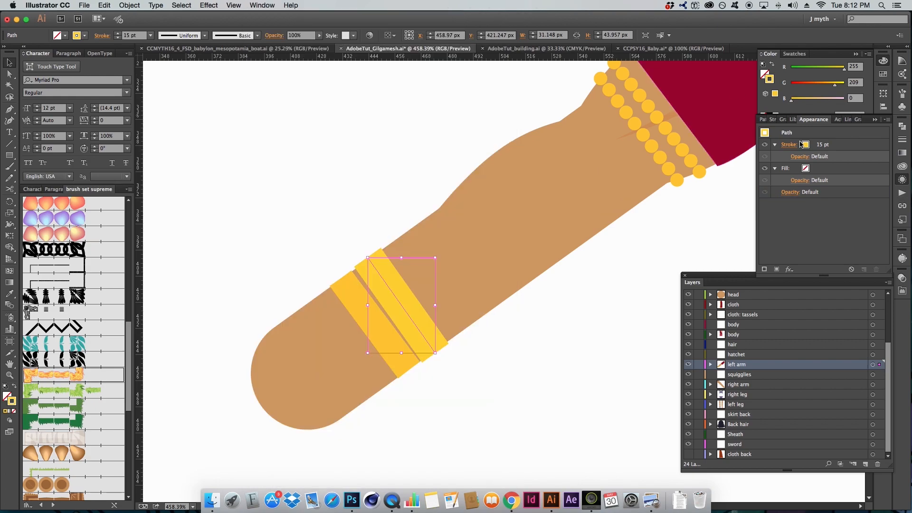
pyautogui.click(830, 146)
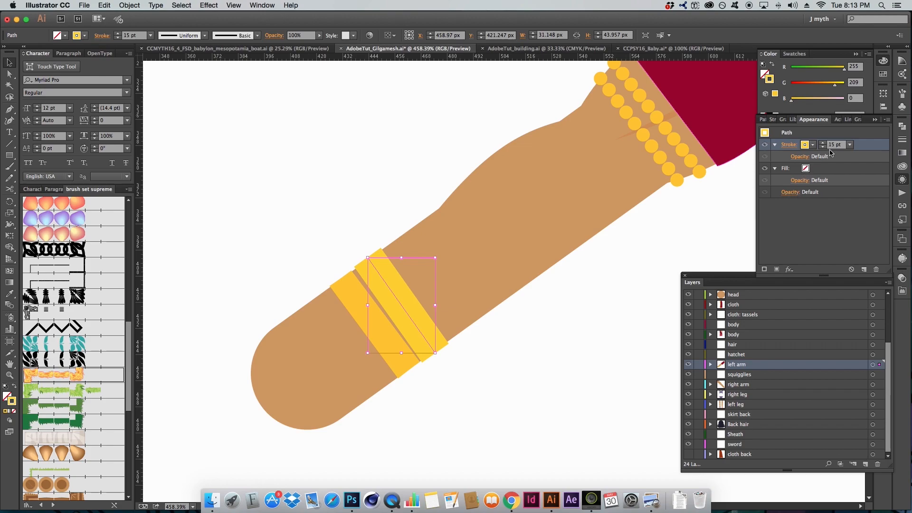
# Examine the options, color and weight settings available for the yellow band's stroke attribute.
pyautogui.click(790, 145)
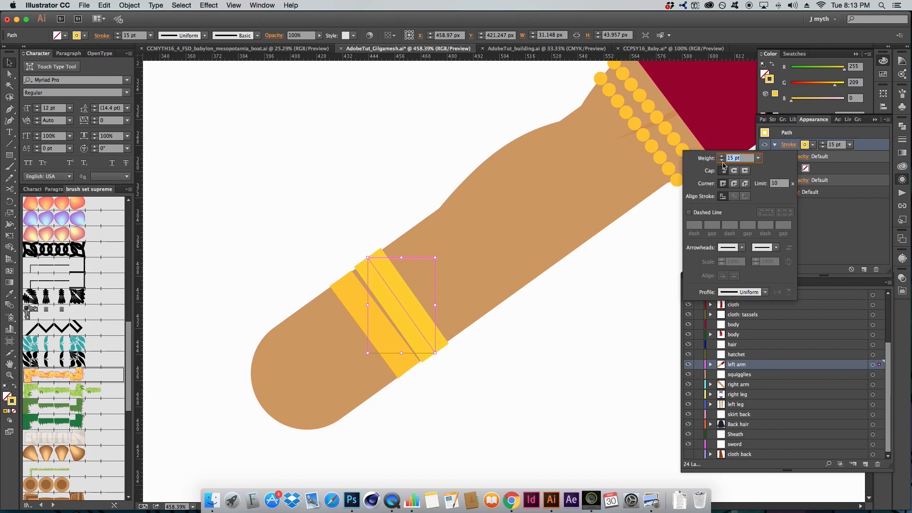
pyautogui.click(813, 145)
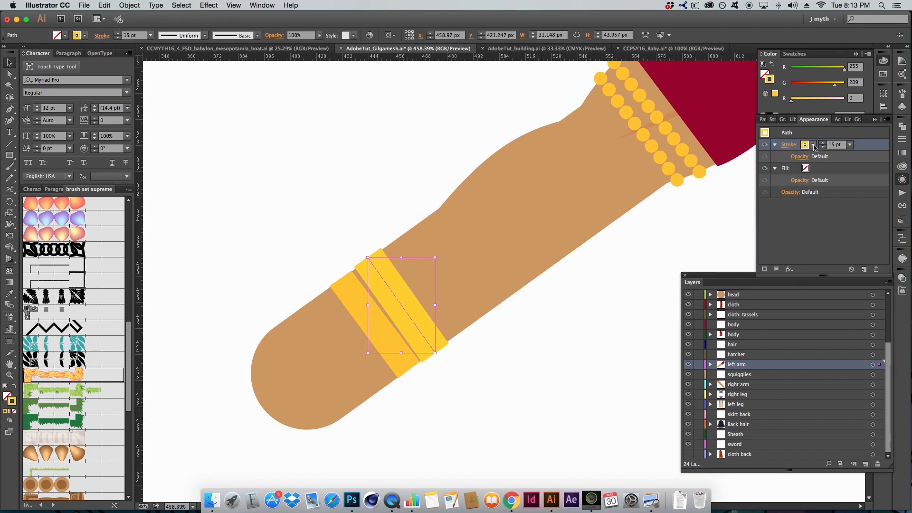
pyautogui.click(840, 145)
pyautogui.moveTo(844, 145); pyautogui.dragTo(810, 145)
pyautogui.click(819, 147)
pyautogui.click(830, 145)
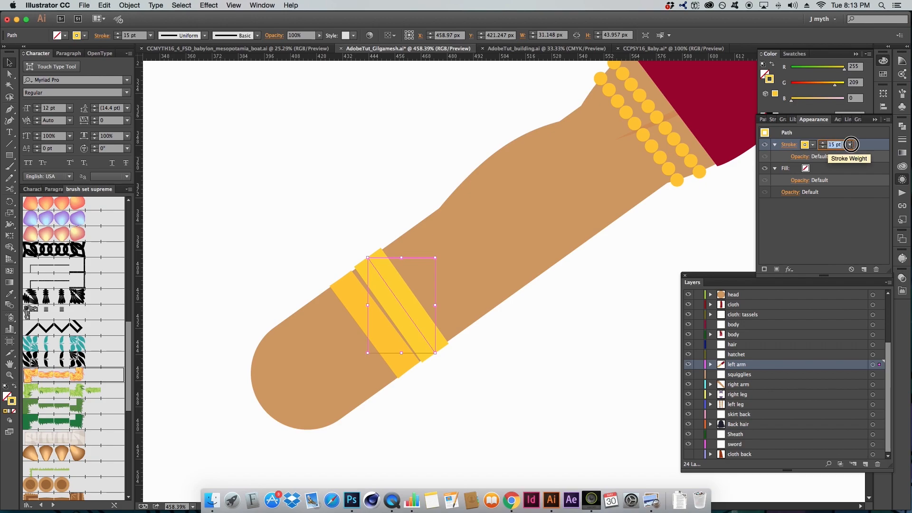
# Add a second stroke attribute to the yellow band on the same path.
pyautogui.click(831, 225)
pyautogui.click(840, 143)
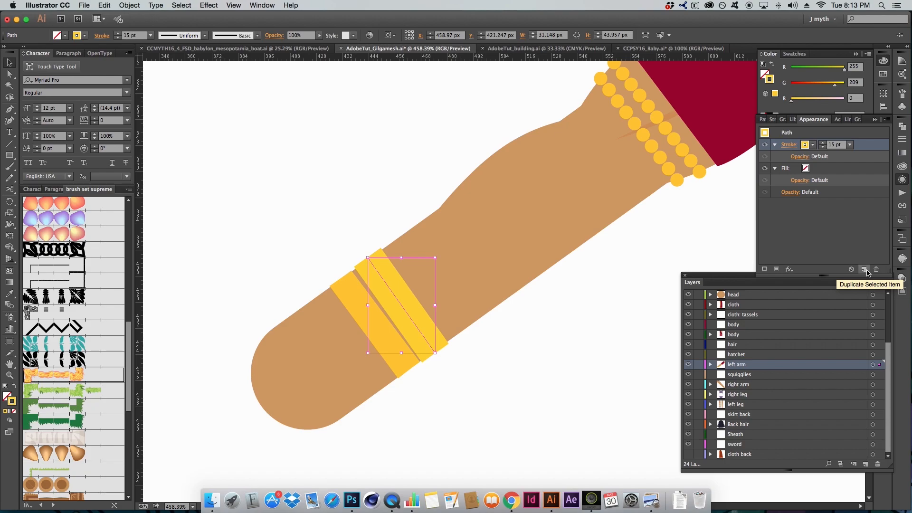
pyautogui.click(764, 270)
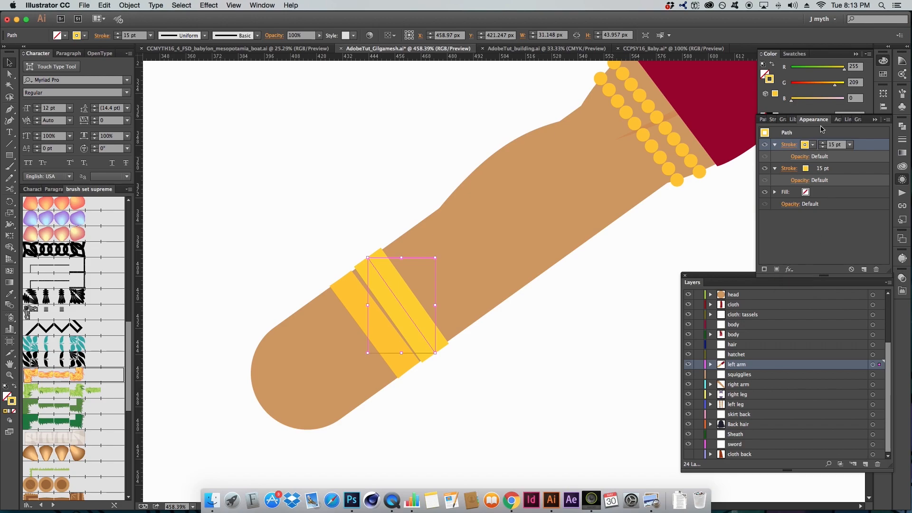
# Recolor the upper of the yellow band's two stroke attributes to a darker gold, RGB 230, 168, 0.
pyautogui.click(840, 144)
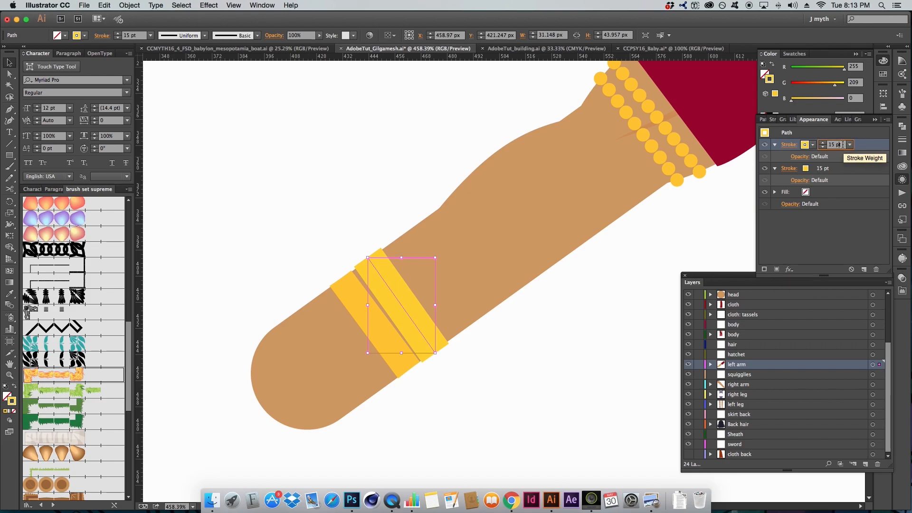
pyautogui.click(814, 145)
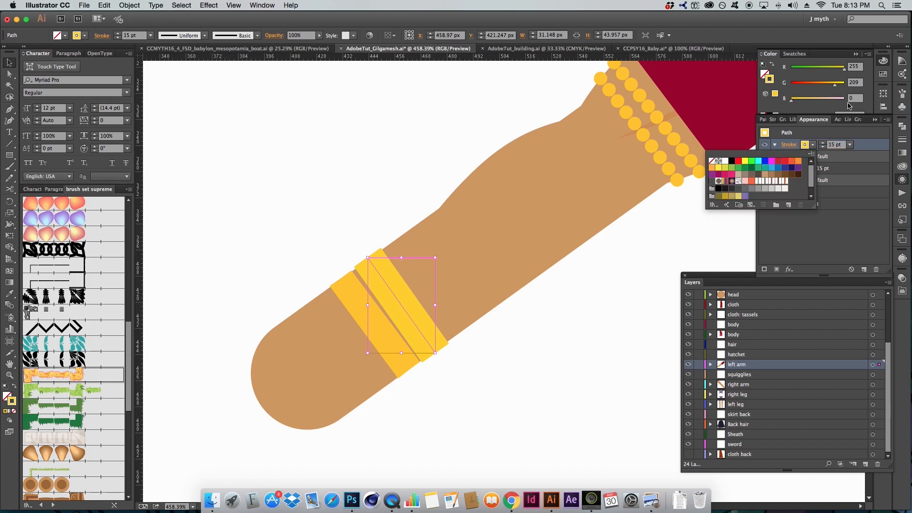
pyautogui.click(828, 112)
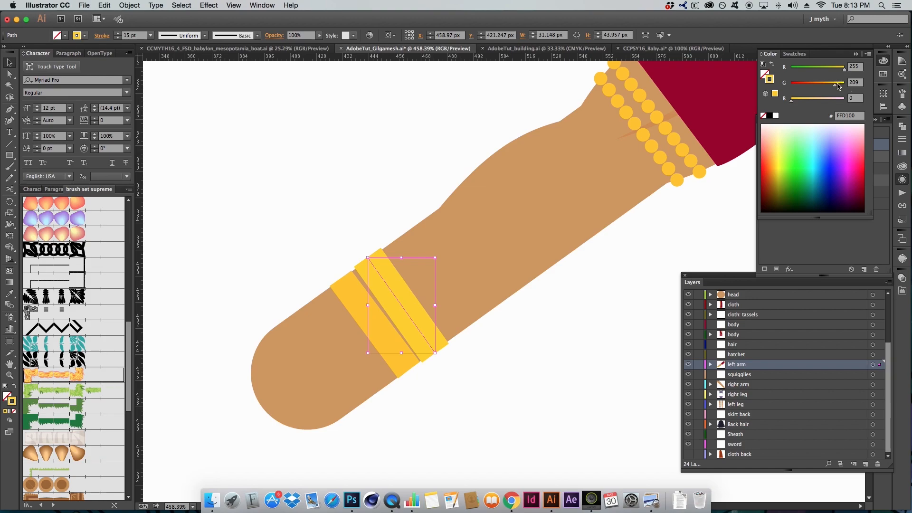
pyautogui.click(866, 256)
pyautogui.click(805, 144)
pyautogui.click(805, 145)
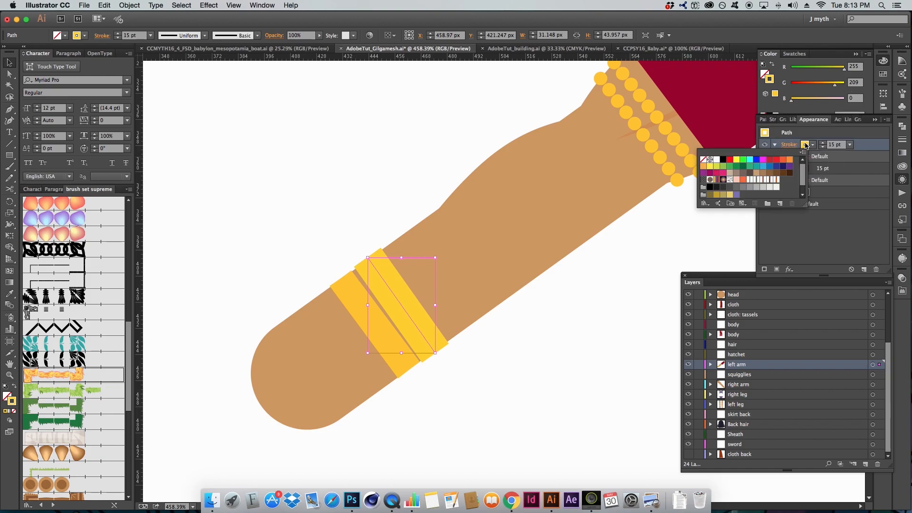
pyautogui.click(807, 145)
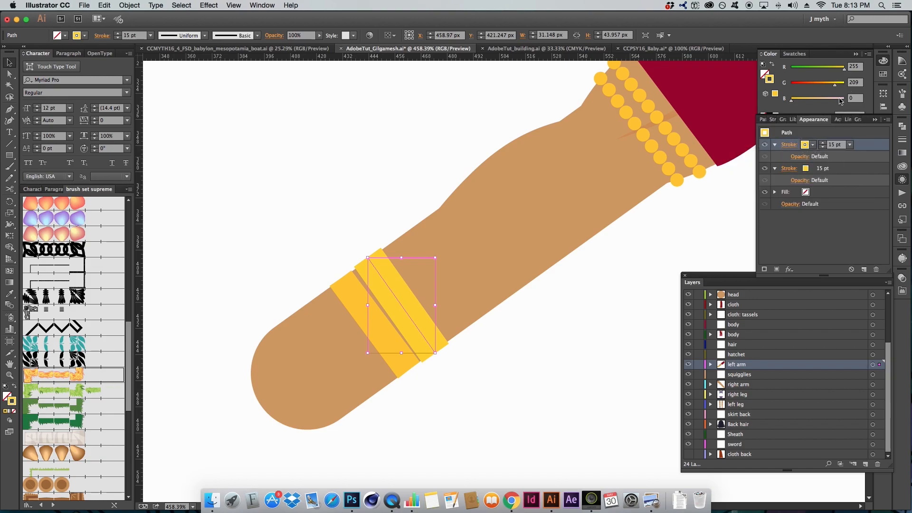
pyautogui.click(825, 109)
pyautogui.moveTo(830, 85); pyautogui.dragTo(840, 72)
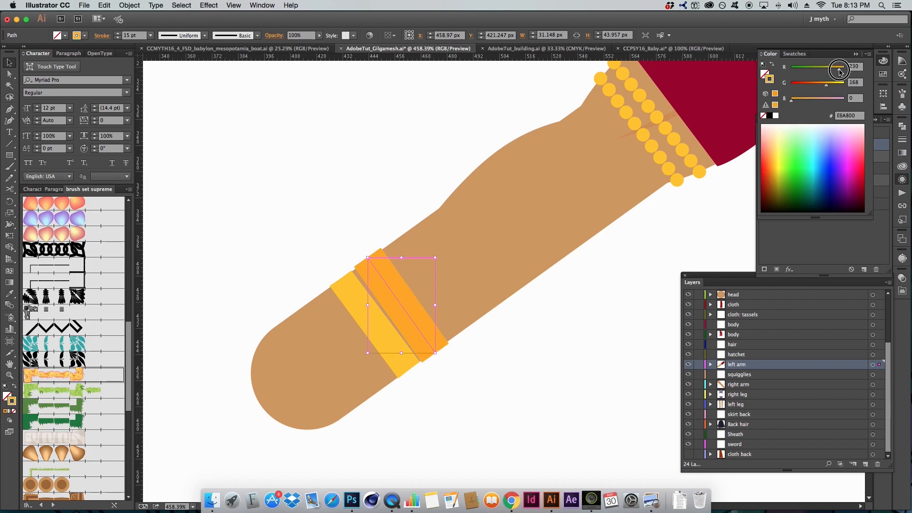
pyautogui.click(852, 250)
# Set the weight of the band's darker gold stroke attribute to 10 pt.
pyautogui.click(822, 145)
pyautogui.click(833, 145)
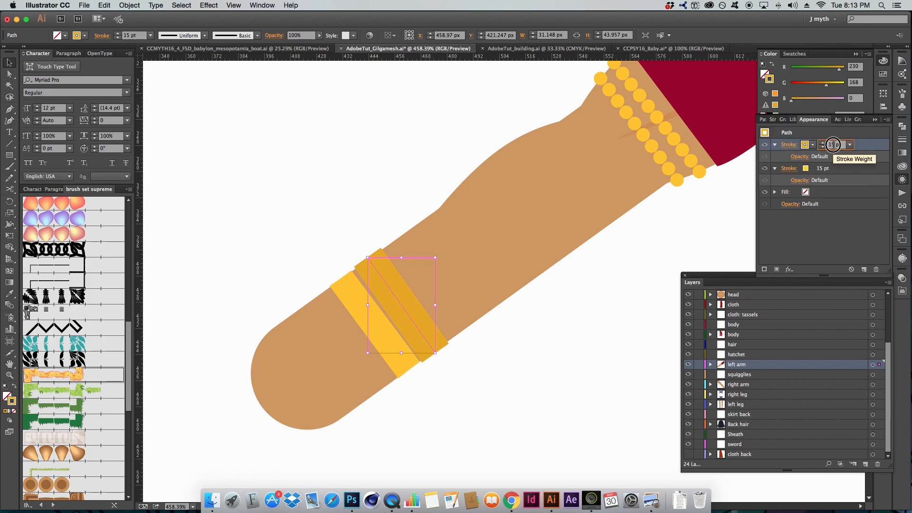
pyautogui.write('10')
pyautogui.press('Return')
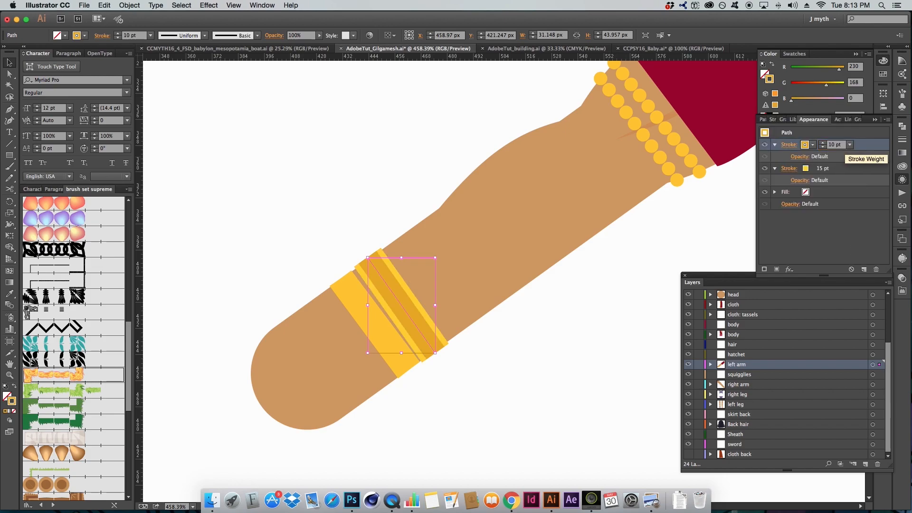
pyautogui.click(809, 236)
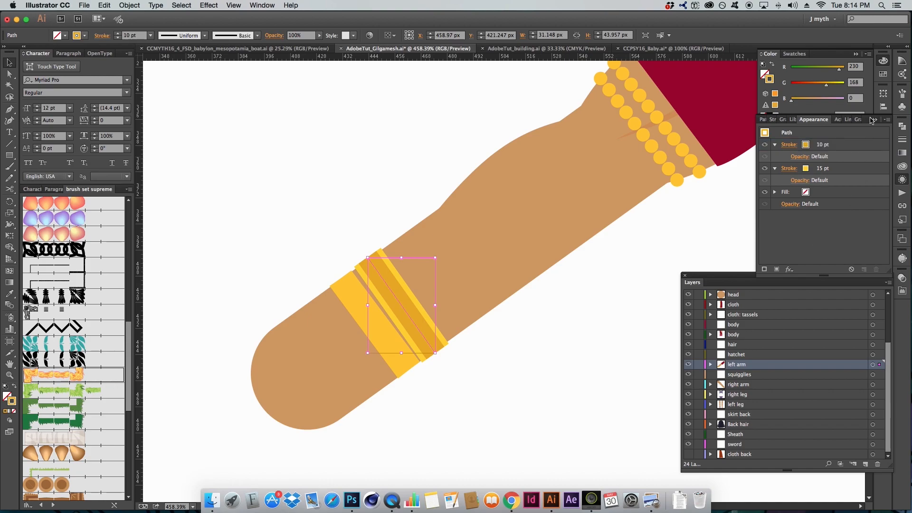
# Collapse the details of both stroke attributes and select each in turn to compare their settings.
pyautogui.click(837, 145)
pyautogui.click(775, 144)
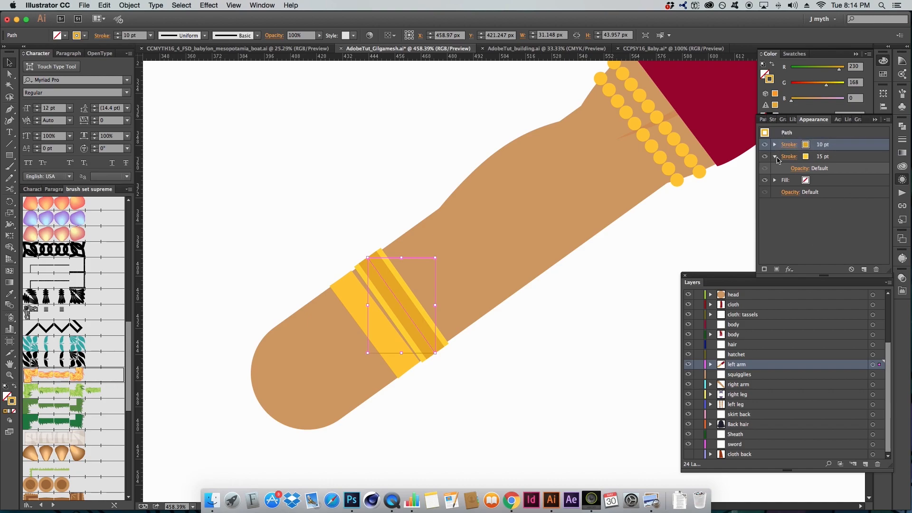
pyautogui.click(774, 156)
pyautogui.click(842, 147)
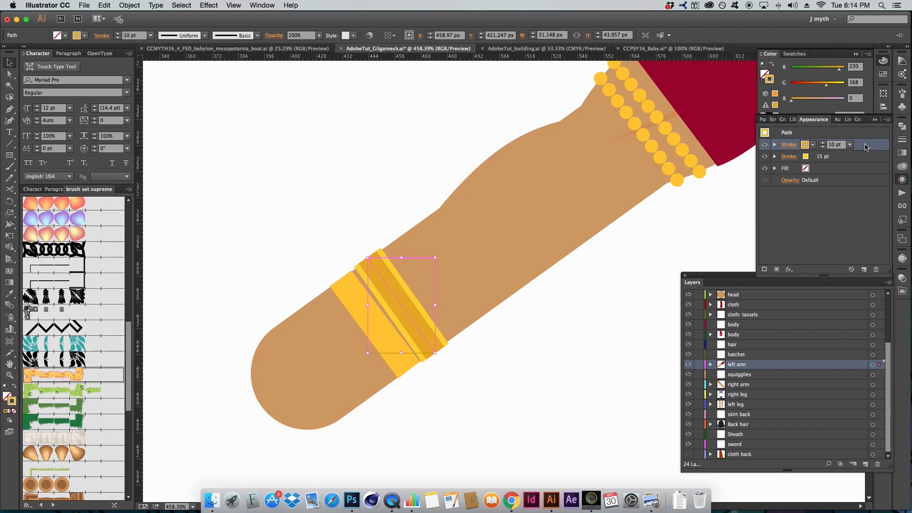
pyautogui.click(864, 158)
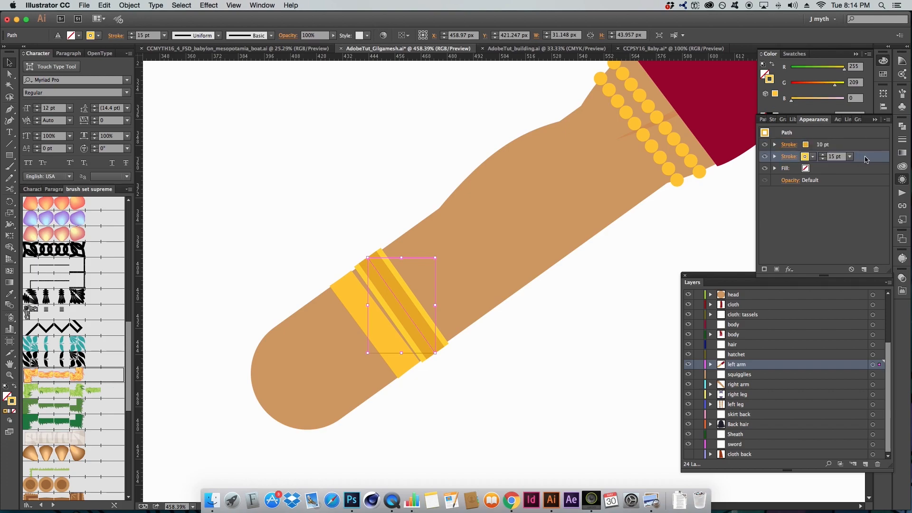
pyautogui.click(864, 146)
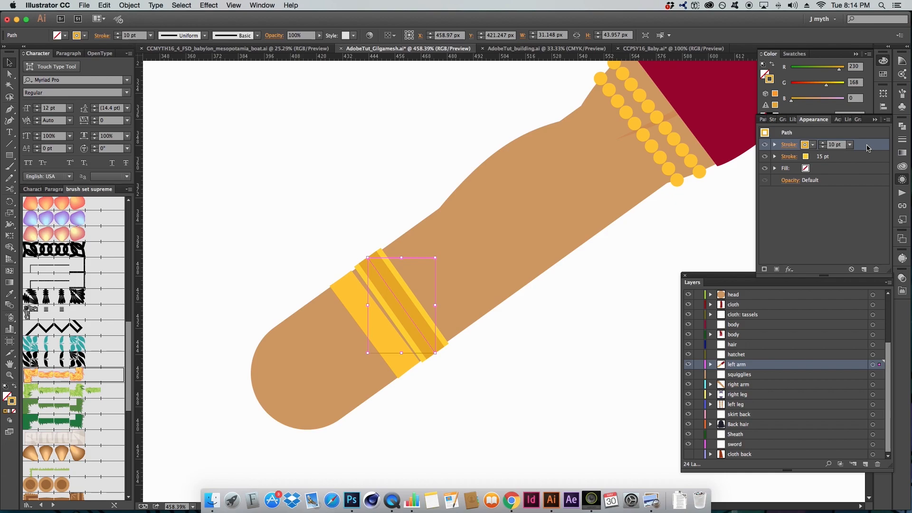
# Move the darker gold stroke beneath the yellow stroke to demonstrate stacking order, and put it back on top.
pyautogui.moveTo(859, 144); pyautogui.dragTo(858, 164)
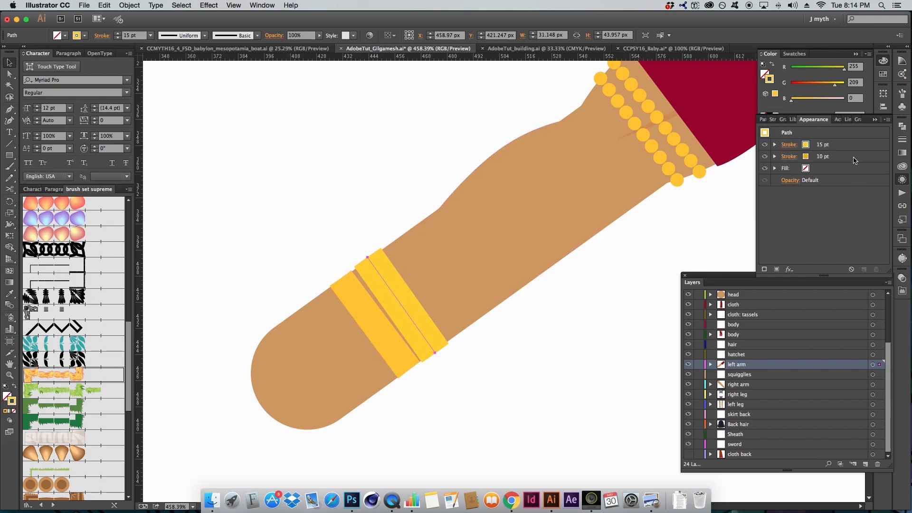
pyautogui.moveTo(853, 160); pyautogui.dragTo(850, 149)
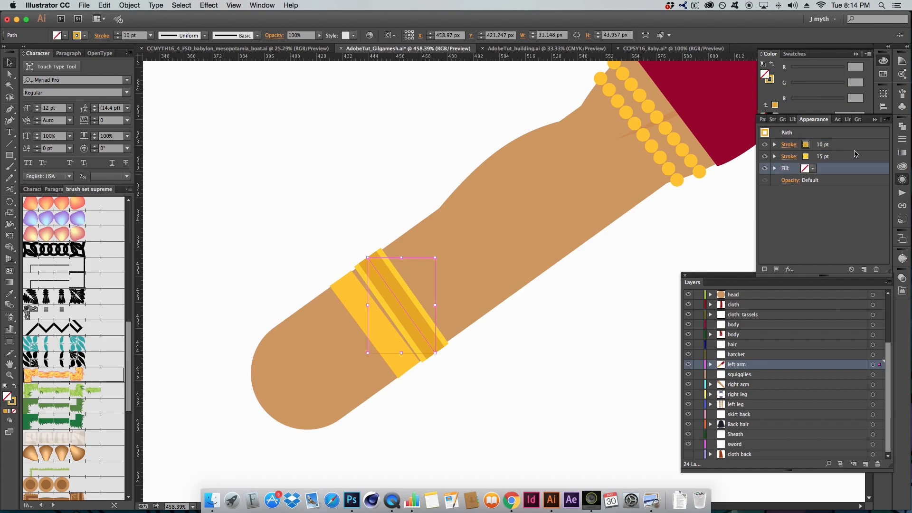
pyautogui.click(855, 158)
pyautogui.click(857, 169)
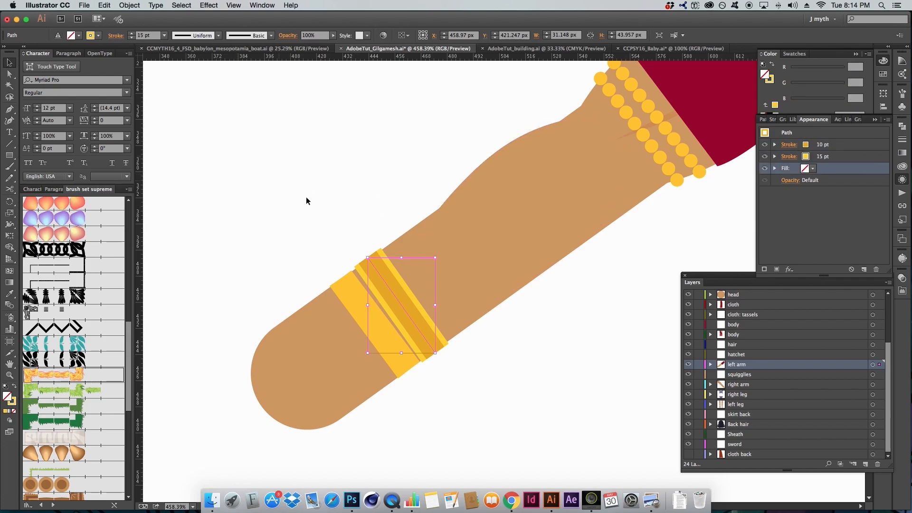
# Deselect the band and review the bracelets on the whole Gilgamesh figure beside the reference photos.
pyautogui.click(459, 348)
pyautogui.press('a')
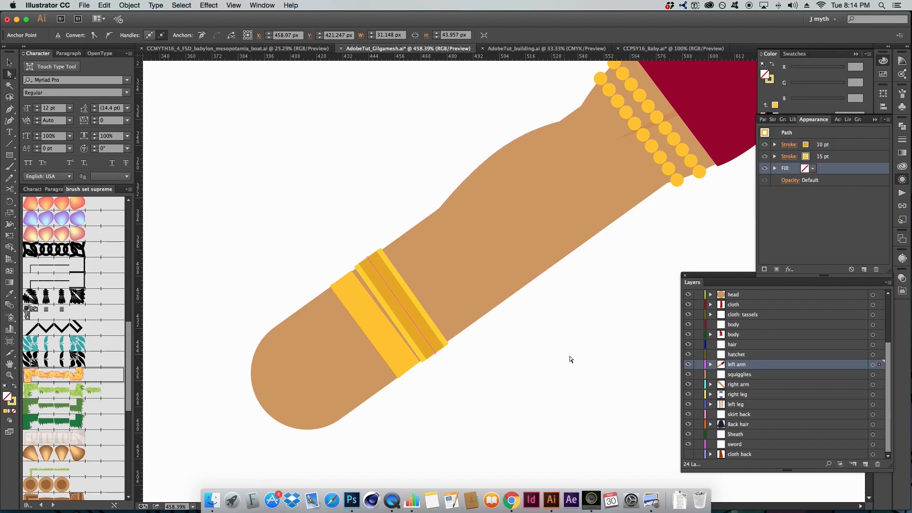
pyautogui.press('z')
pyautogui.keyDown('alt'); pyautogui.click(558, 354); pyautogui.keyUp('alt')
pyautogui.moveTo(496, 238); pyautogui.dragTo(464, 321)
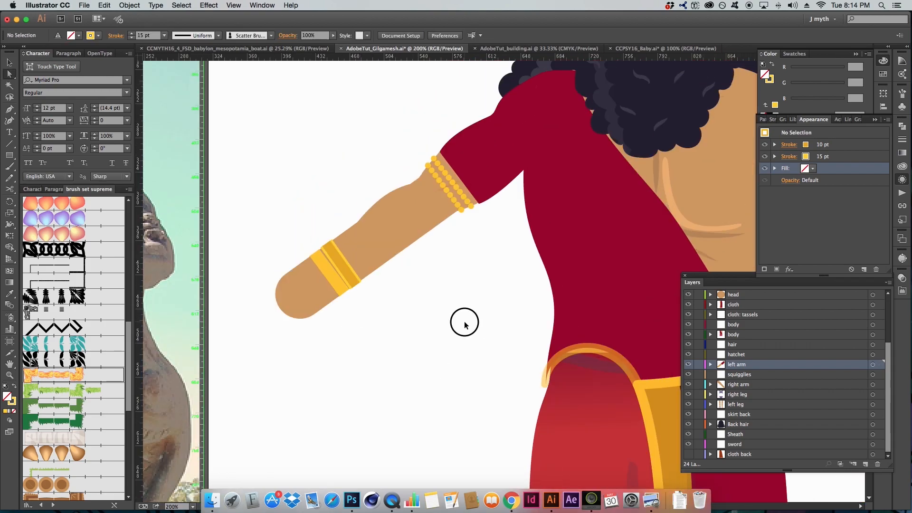
pyautogui.moveTo(513, 258); pyautogui.dragTo(485, 290)
pyautogui.keyDown('alt'); pyautogui.click(475, 297); pyautogui.keyUp('alt')
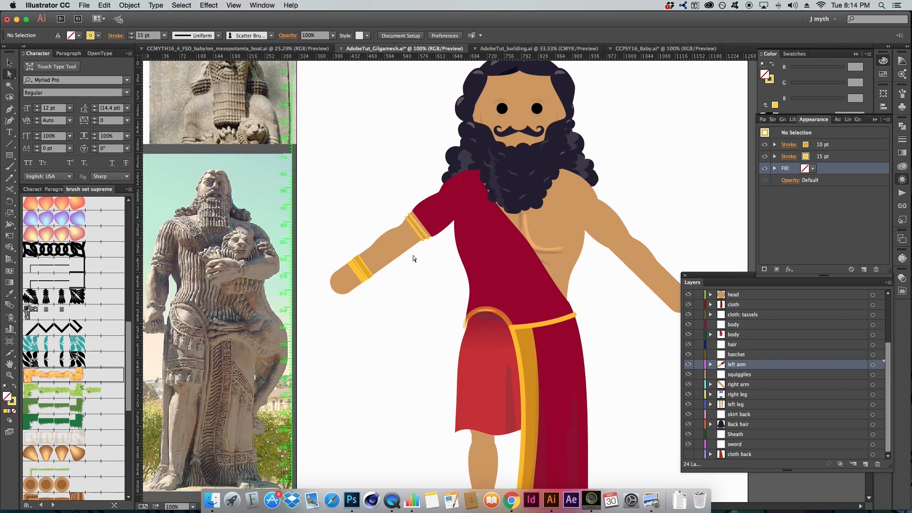
pyautogui.keyDown('alt'); pyautogui.click(655, 209); pyautogui.keyUp('alt')
pyautogui.moveTo(582, 266); pyautogui.dragTo(594, 226)
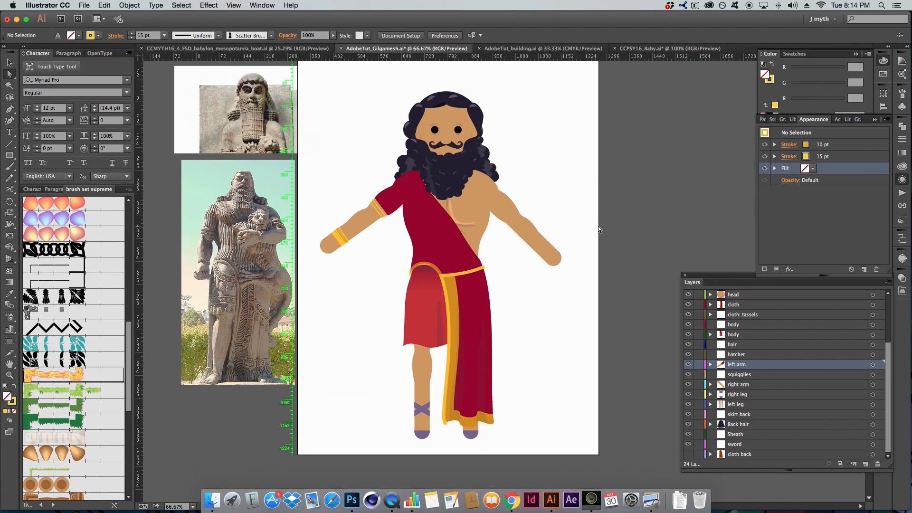